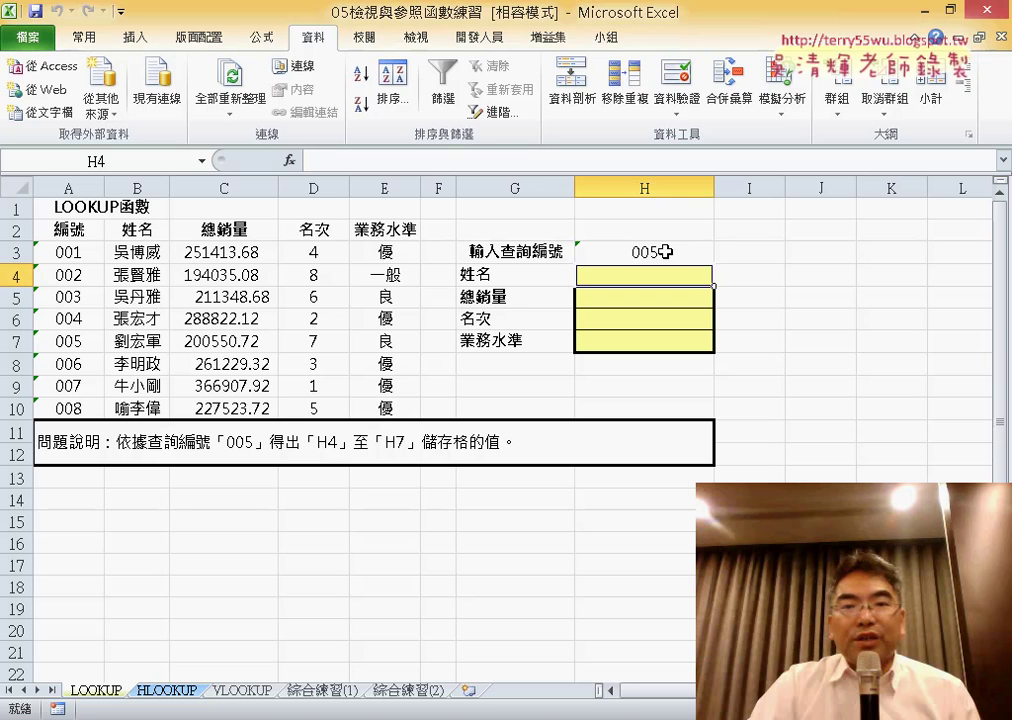
Annotate how query number 005 in H3 maps from row 7 to result cells H4:H7.
{"action": "left_click", "coordinate": [669, 252]}
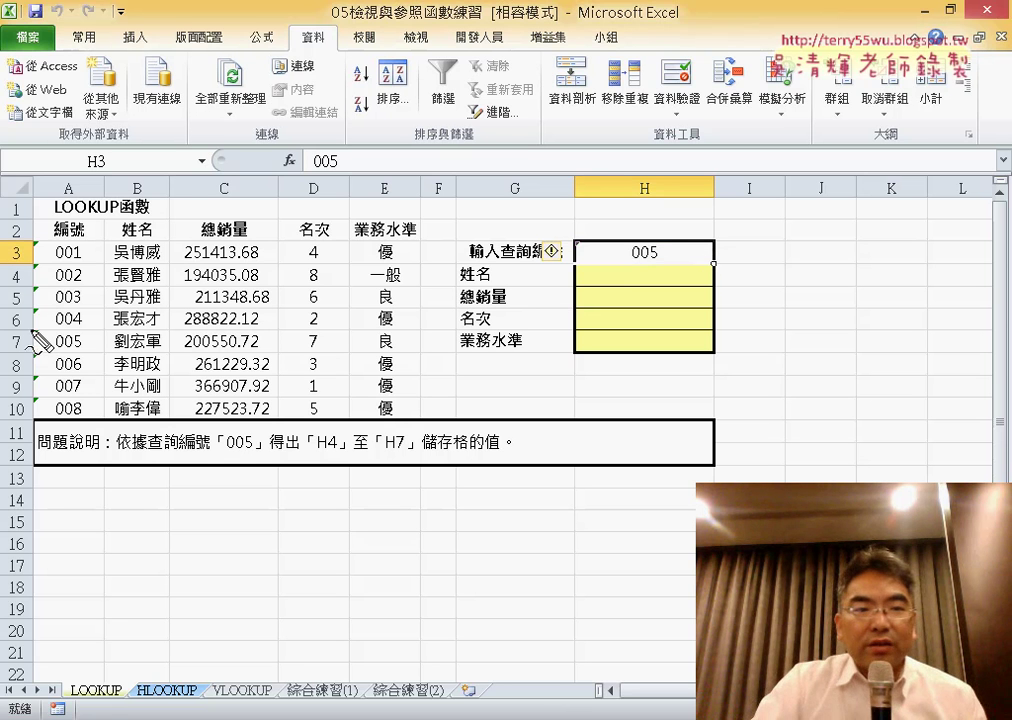
{"action": "mouse_move", "coordinate": [34, 333]}
{"action": "left_mouse_down"}
{"action": "mouse_move", "coordinate": [72, 358]}
{"action": "mouse_move", "coordinate": [190, 336]}
{"action": "mouse_move", "coordinate": [407, 337]}
{"action": "mouse_move", "coordinate": [118, 357]}
{"action": "left_mouse_up"}
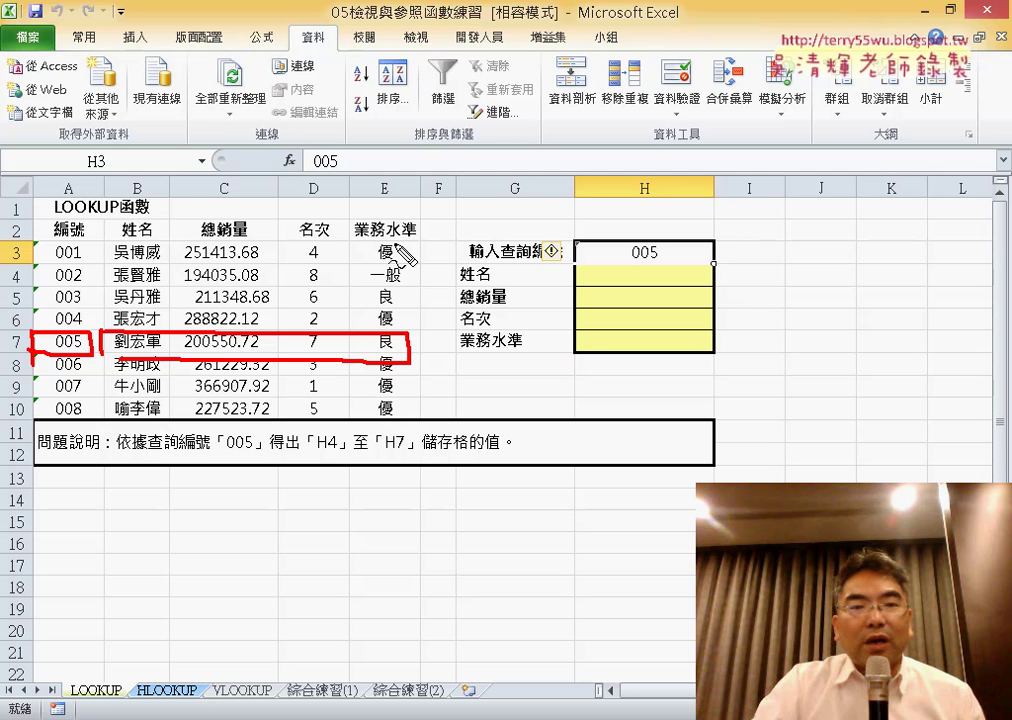
{"action": "mouse_move", "coordinate": [561, 270]}
{"action": "left_mouse_down"}
{"action": "mouse_move", "coordinate": [635, 280]}
{"action": "mouse_move", "coordinate": [705, 362]}
{"action": "mouse_move", "coordinate": [575, 362]}
{"action": "left_mouse_up"}
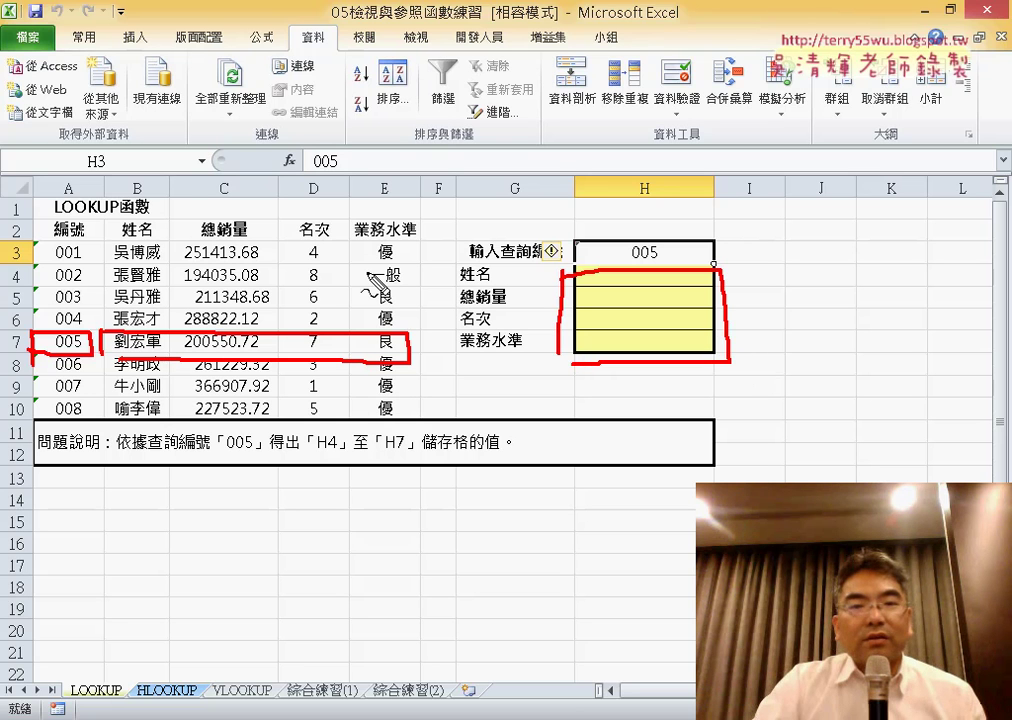
{"action": "mouse_move", "coordinate": [303, 340]}
{"action": "left_mouse_down"}
{"action": "mouse_move", "coordinate": [400, 290]}
{"action": "mouse_move", "coordinate": [553, 320]}
{"action": "left_mouse_up"}
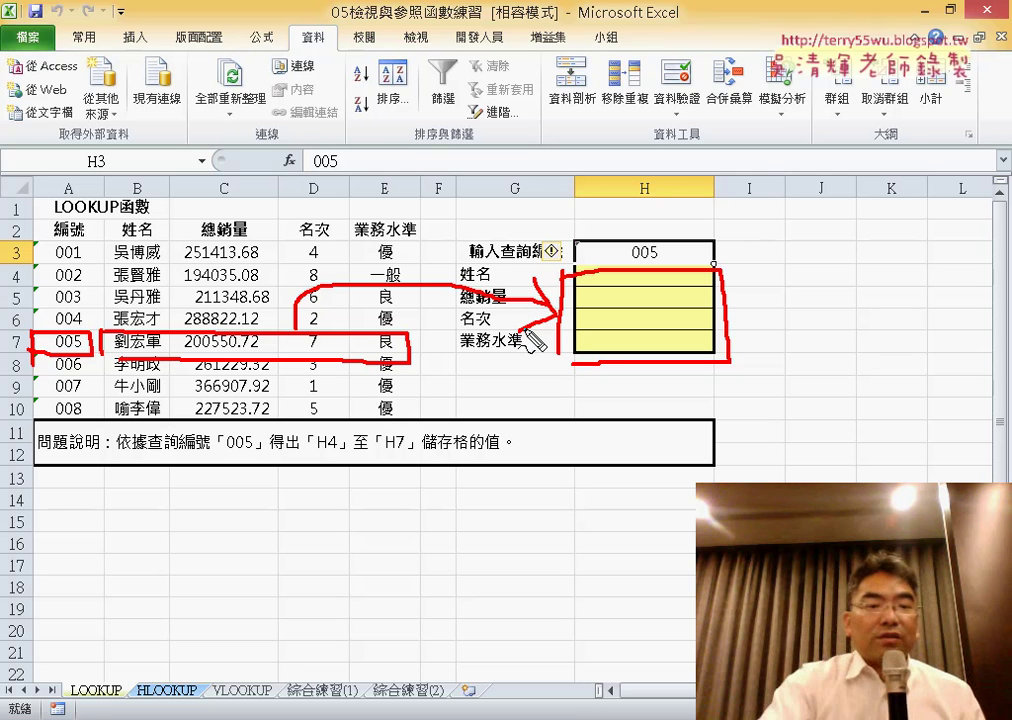
{"action": "key", "text": "Escape"}
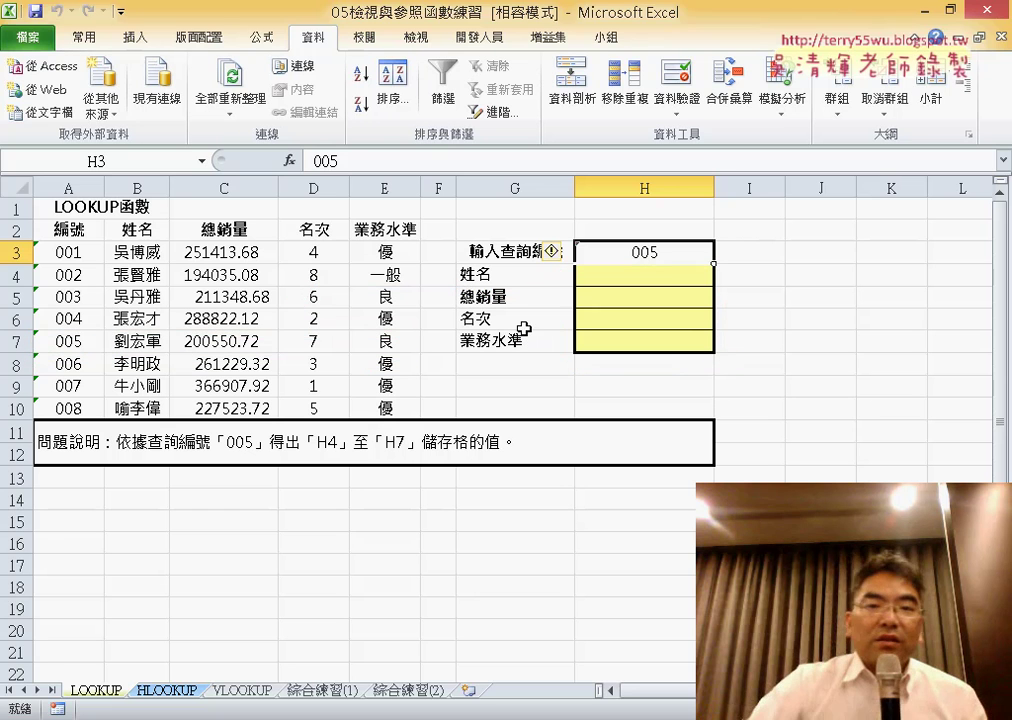
Insert VLOOKUP from 檢視與參照 into H4 with H3 as the lookup value.
{"action": "left_click", "coordinate": [664, 284]}
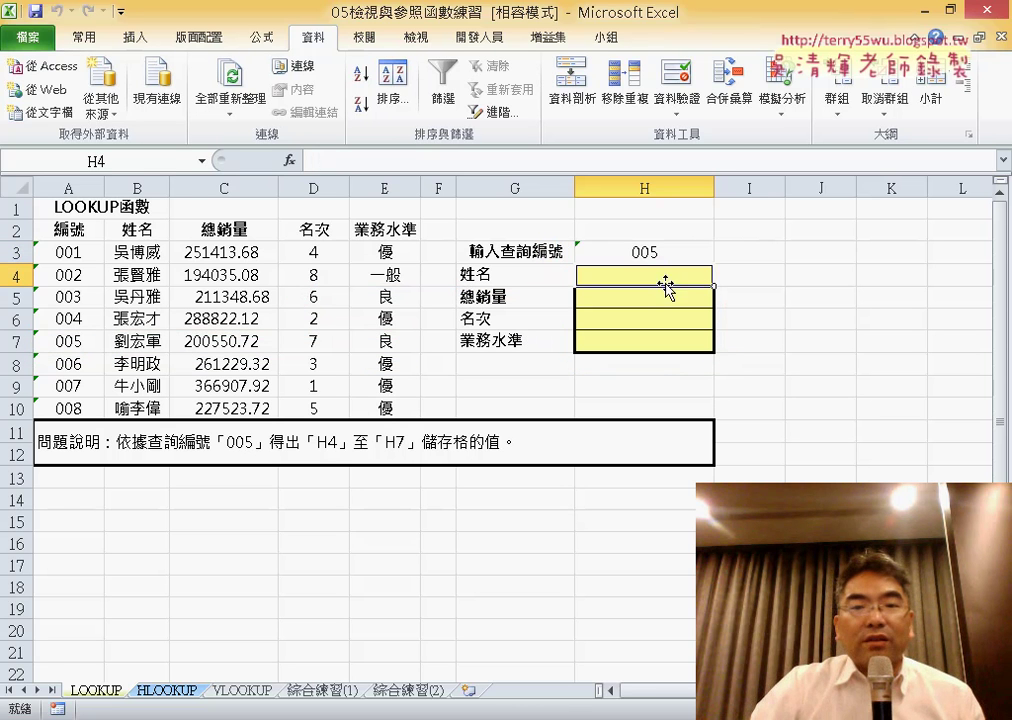
{"action": "left_click", "coordinate": [289, 160]}
{"action": "left_click", "coordinate": [657, 152]}
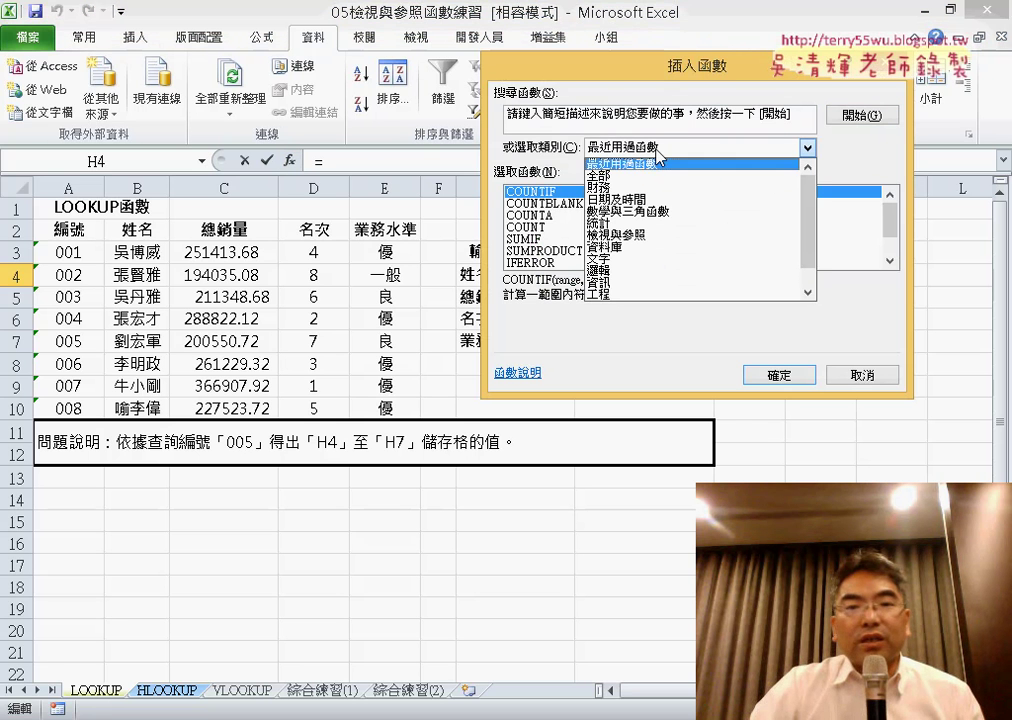
{"action": "left_click", "coordinate": [676, 238]}
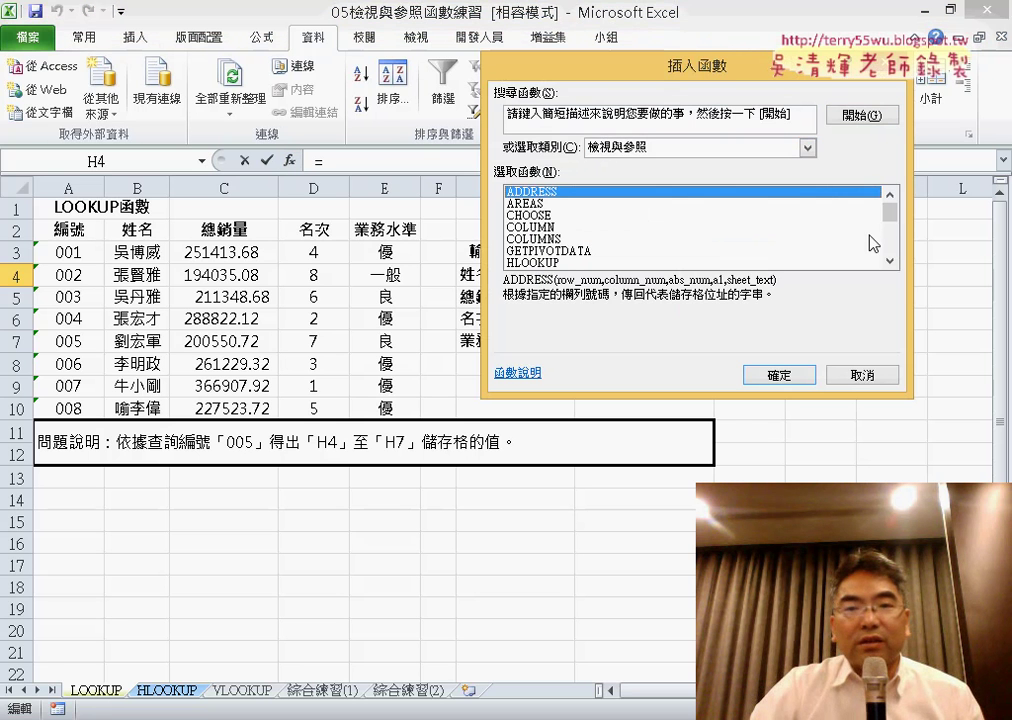
{"action": "left_click_drag", "start_coordinate": [889, 219], "coordinate": [891, 256]}
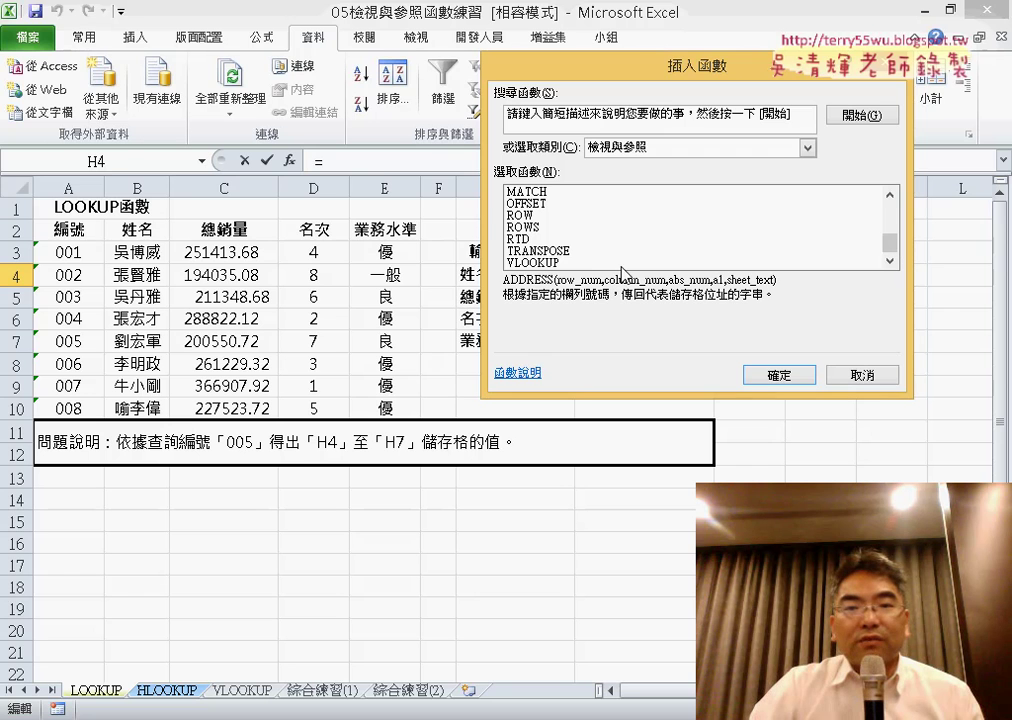
{"action": "double_click", "coordinate": [532, 262]}
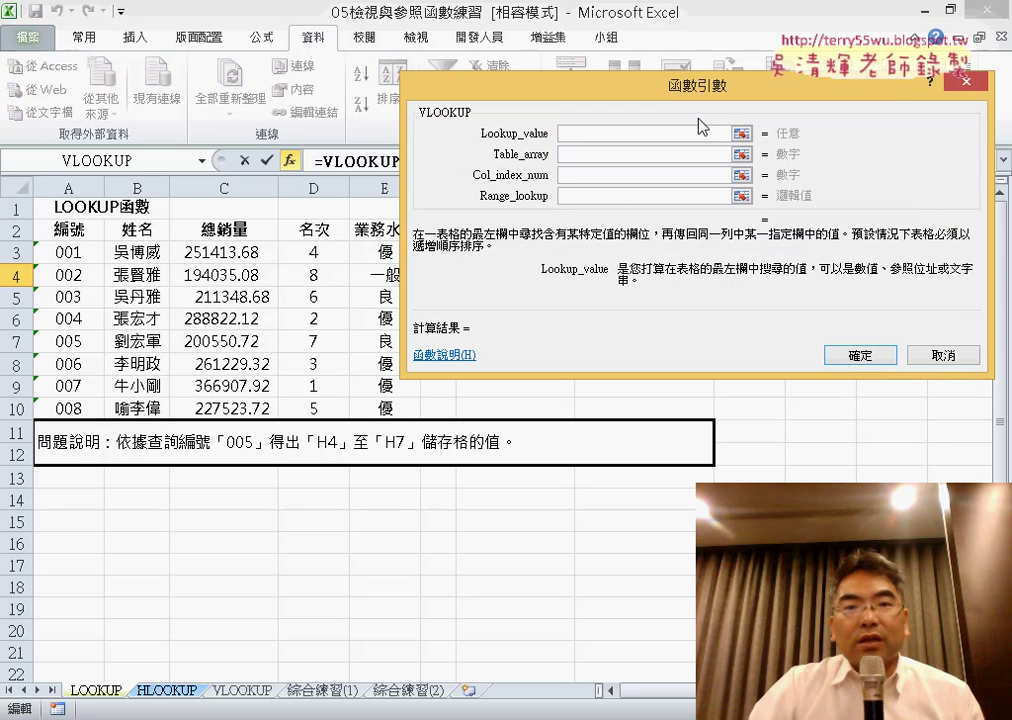
{"action": "left_click_drag", "start_coordinate": [670, 95], "coordinate": [599, 375]}
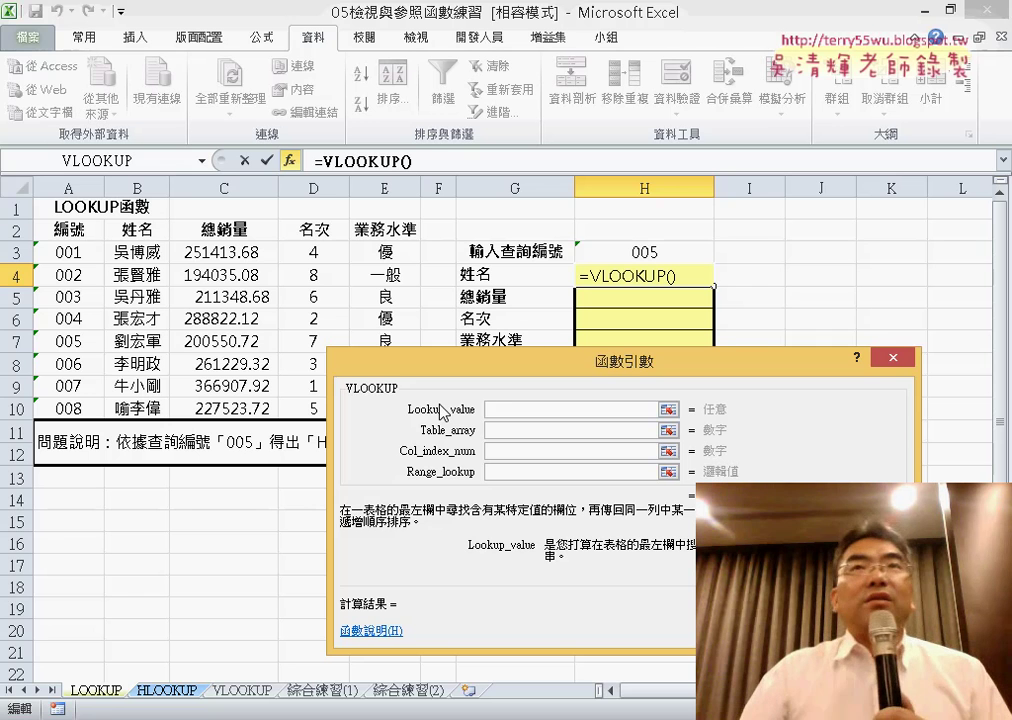
{"action": "left_click", "coordinate": [655, 253]}
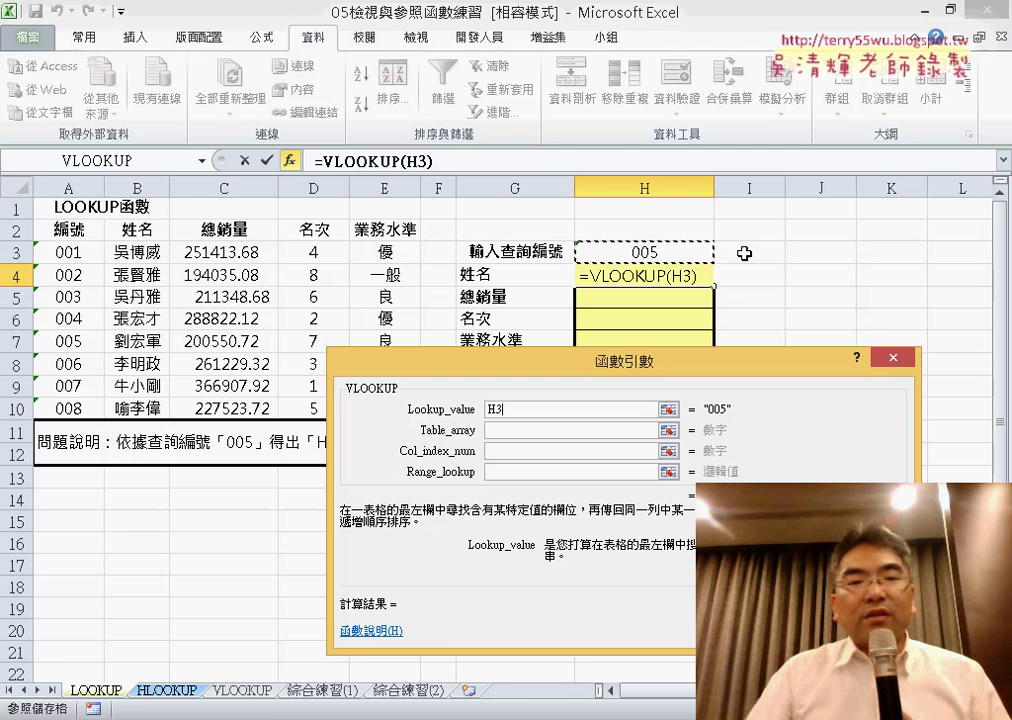
{"action": "left_click", "coordinate": [534, 429]}
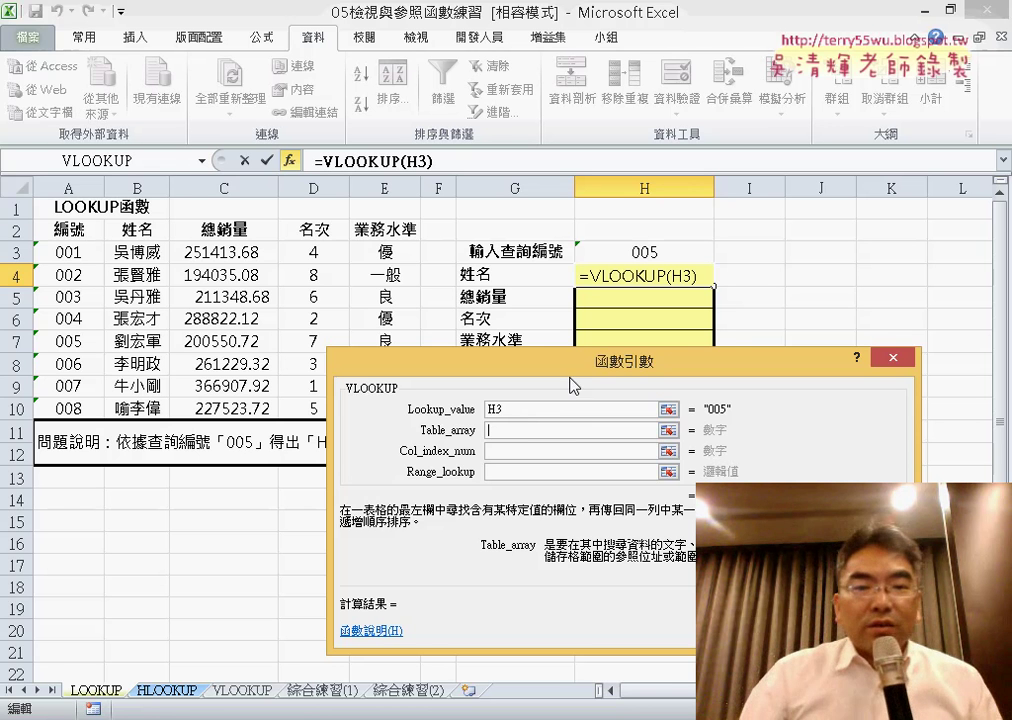
Set Table_array to A3:E10 and draw arrows linking H3 and the range to the data.
{"action": "left_click_drag", "start_coordinate": [517, 370], "coordinate": [618, 390]}
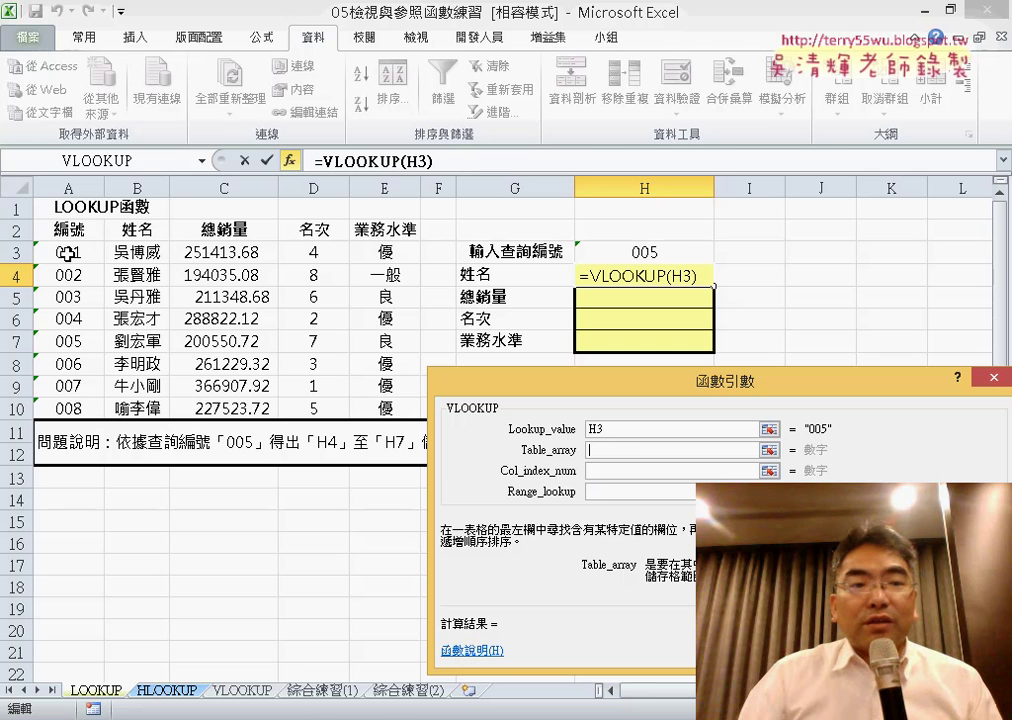
{"action": "left_click_drag", "start_coordinate": [66, 253], "coordinate": [385, 408]}
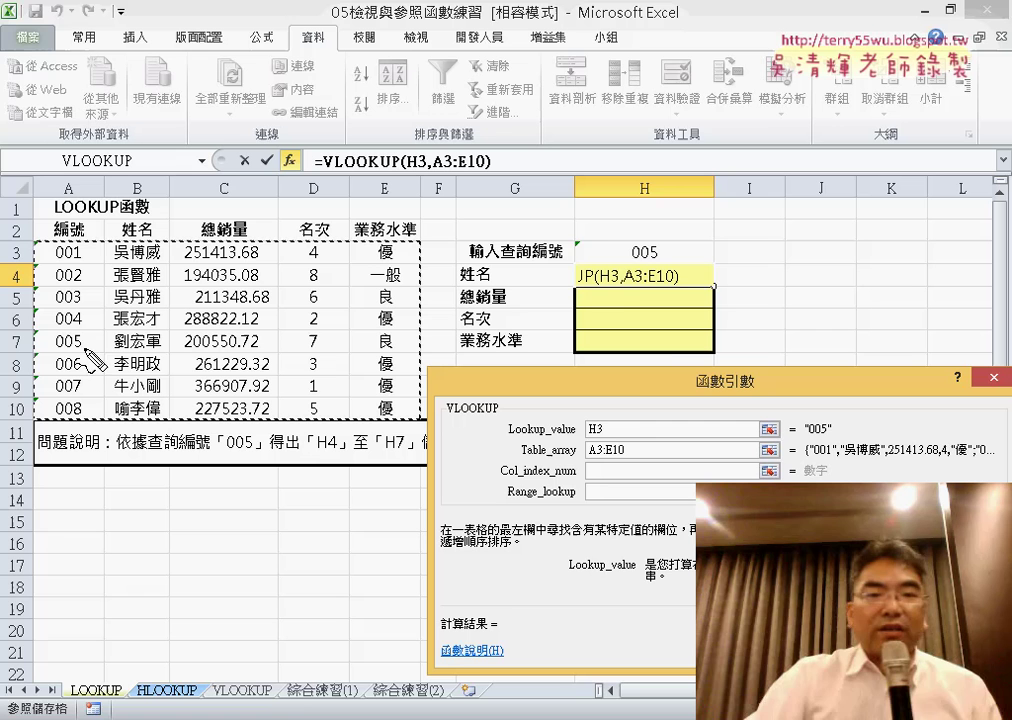
{"action": "left_click_drag", "start_coordinate": [655, 262], "coordinate": [620, 405]}
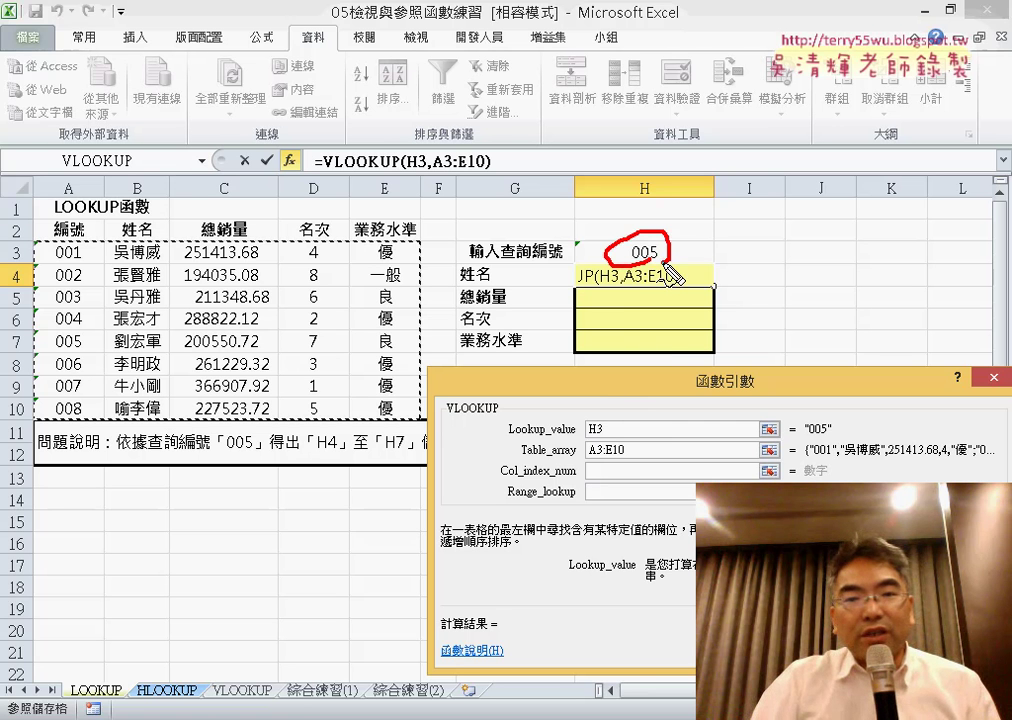
{"action": "left_click_drag", "start_coordinate": [592, 455], "coordinate": [495, 425]}
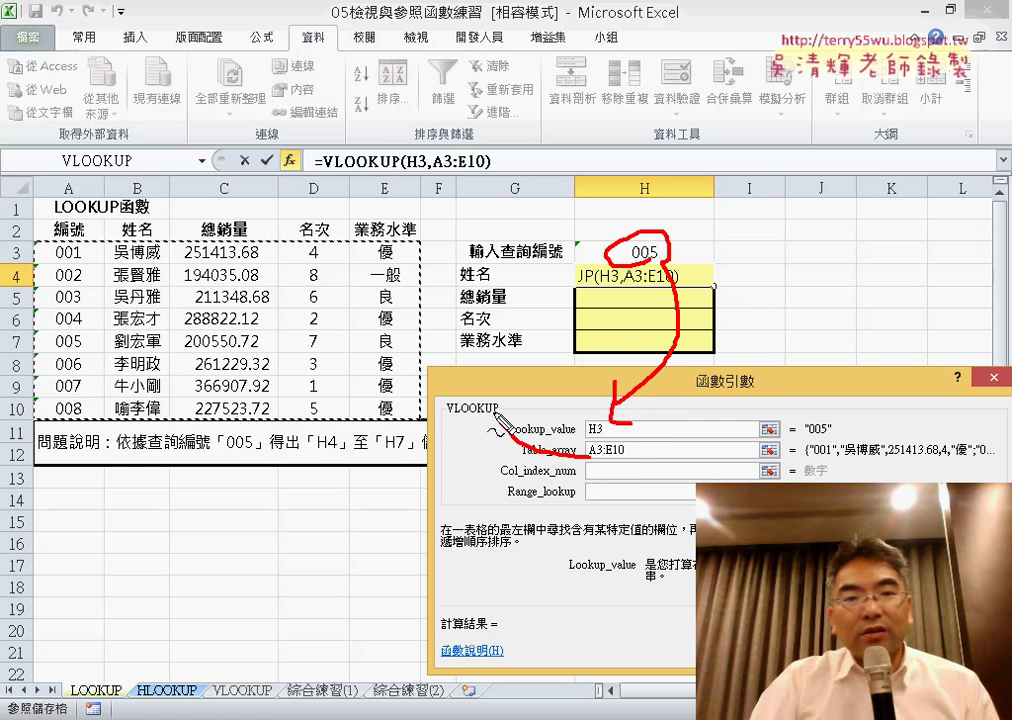
{"action": "left_click_drag", "start_coordinate": [427, 345], "coordinate": [475, 349]}
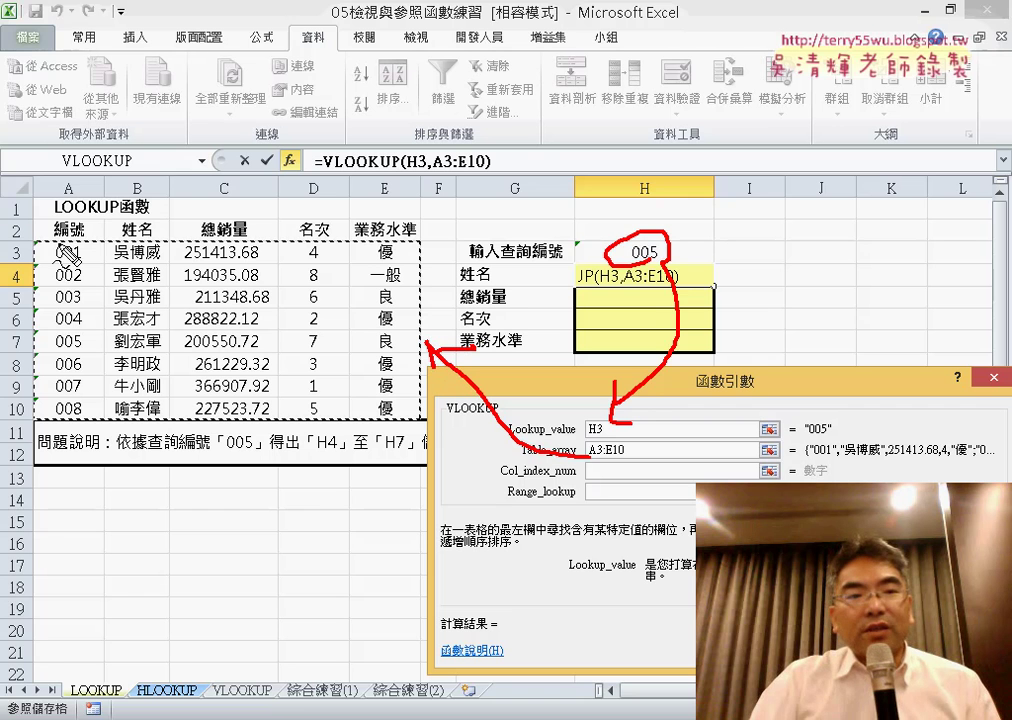
Mark the 編號 and 姓名 headers, noting 2 as the column to return, then clear the annotations.
{"action": "left_click_drag", "start_coordinate": [46, 240], "coordinate": [78, 212]}
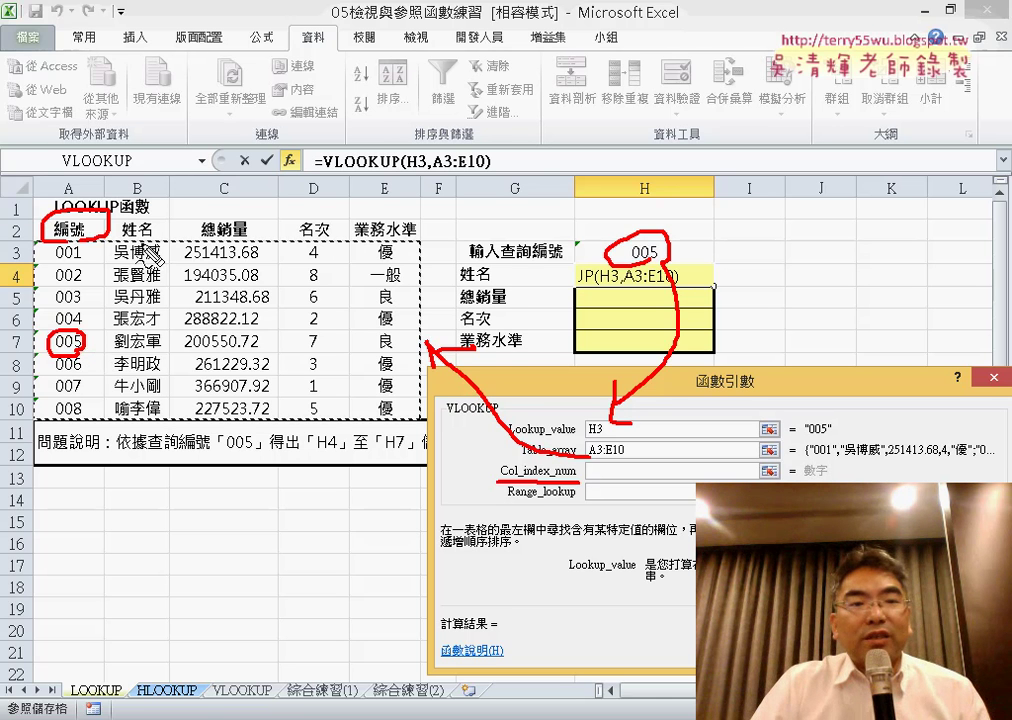
{"action": "left_click_drag", "start_coordinate": [145, 213], "coordinate": [160, 222]}
{"action": "left_click_drag", "start_coordinate": [112, 130], "coordinate": [146, 152]}
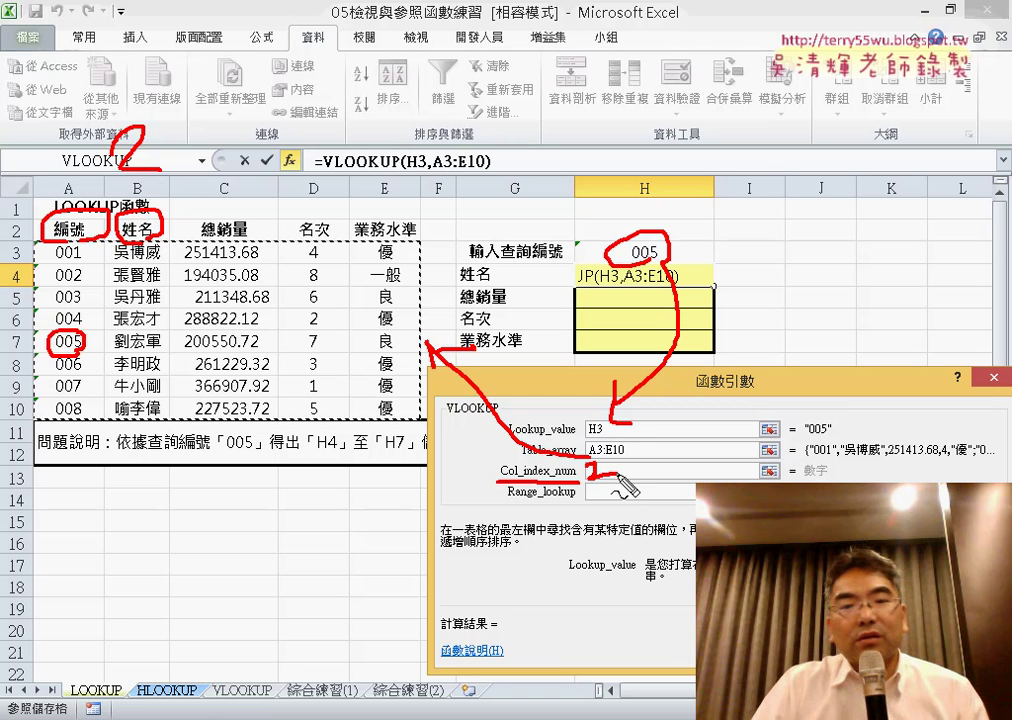
{"action": "key", "text": "Escape"}
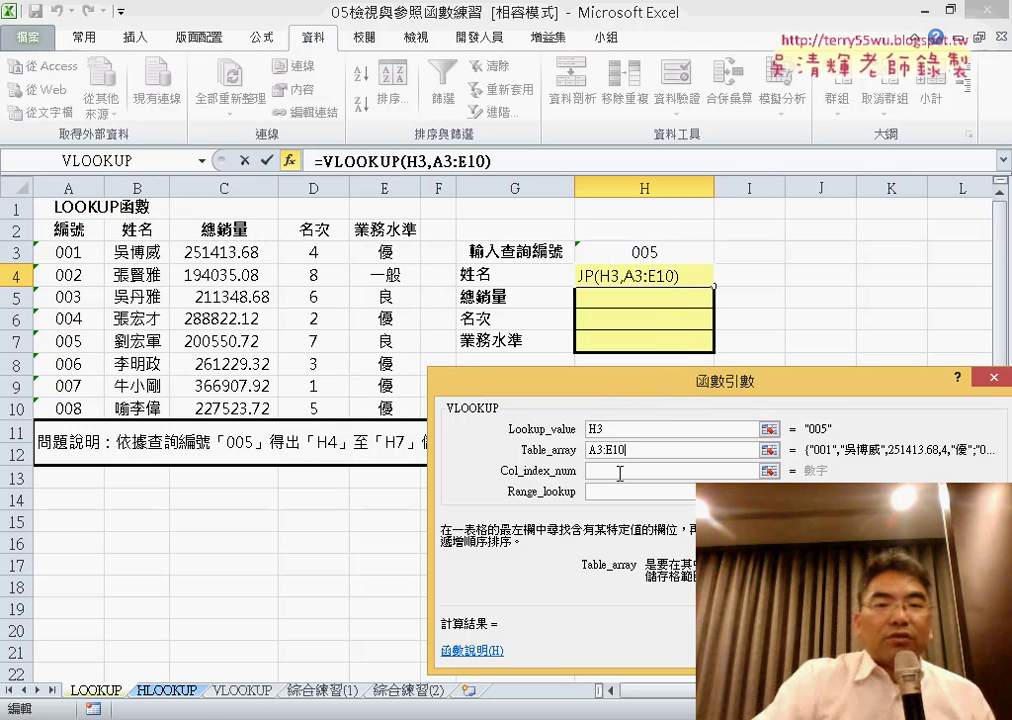
Enter column 2 and match type 0, completing =VLOOKUP(H3,A3:E10,2,0) in H4.
{"action": "left_click", "coordinate": [619, 471]}
{"action": "type", "text": "2"}
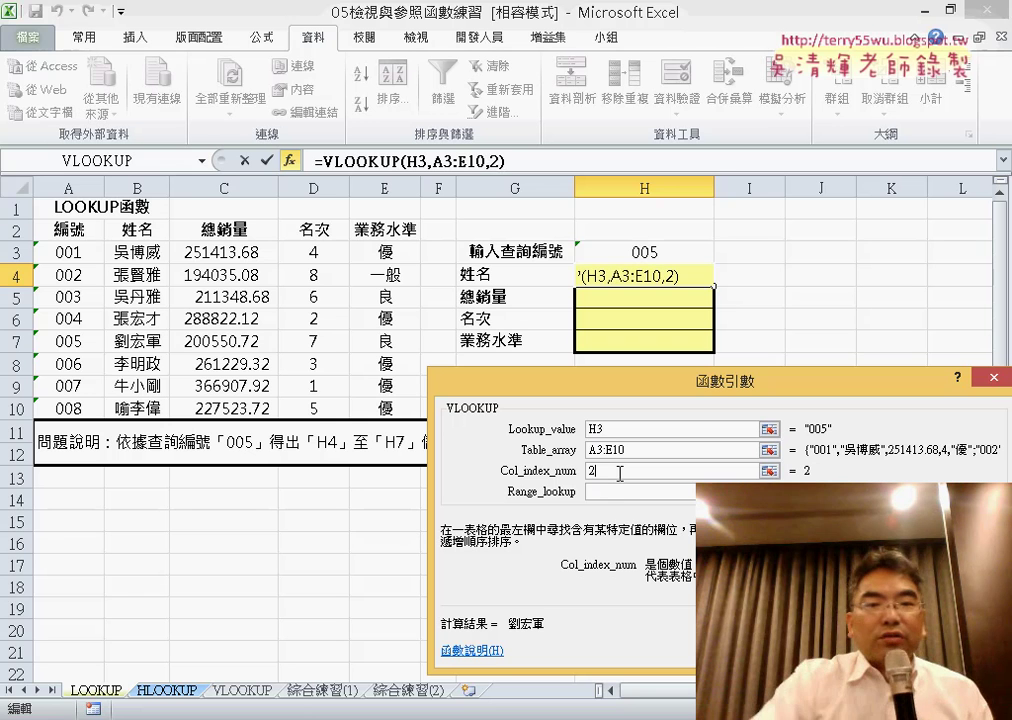
{"action": "left_click", "coordinate": [609, 491]}
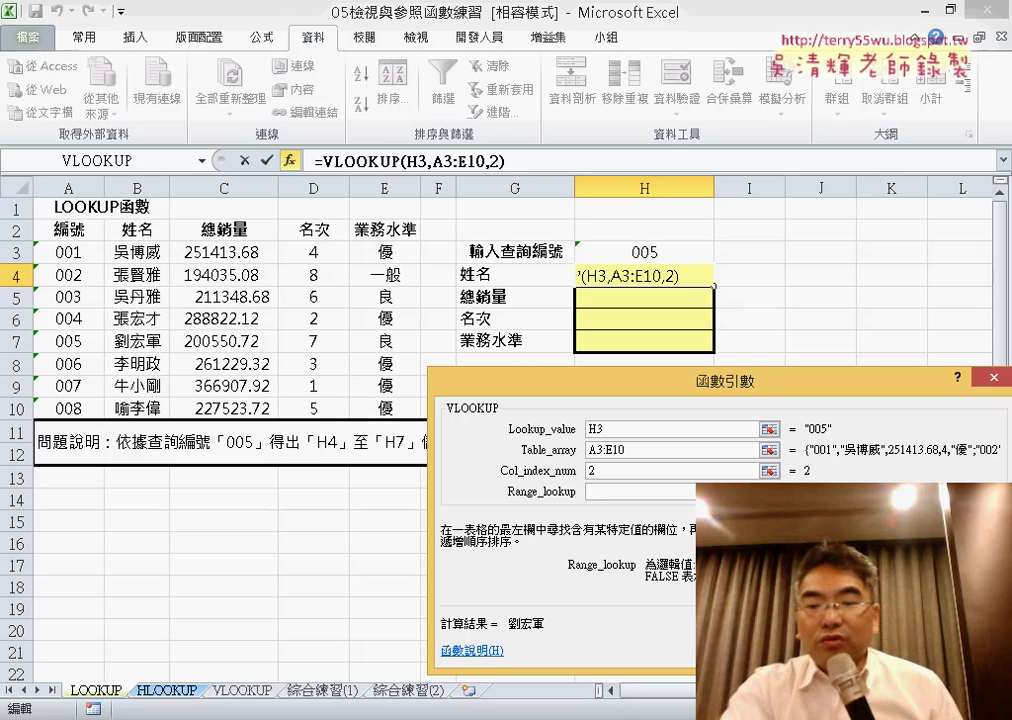
{"action": "type", "text": "0"}
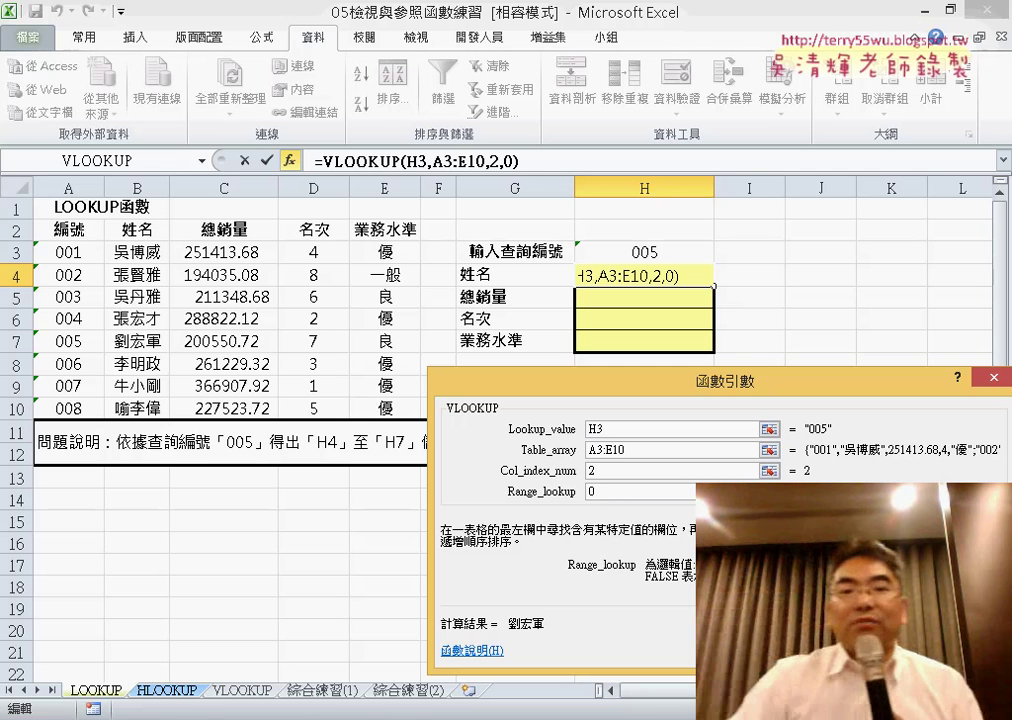
{"action": "key", "text": "Return"}
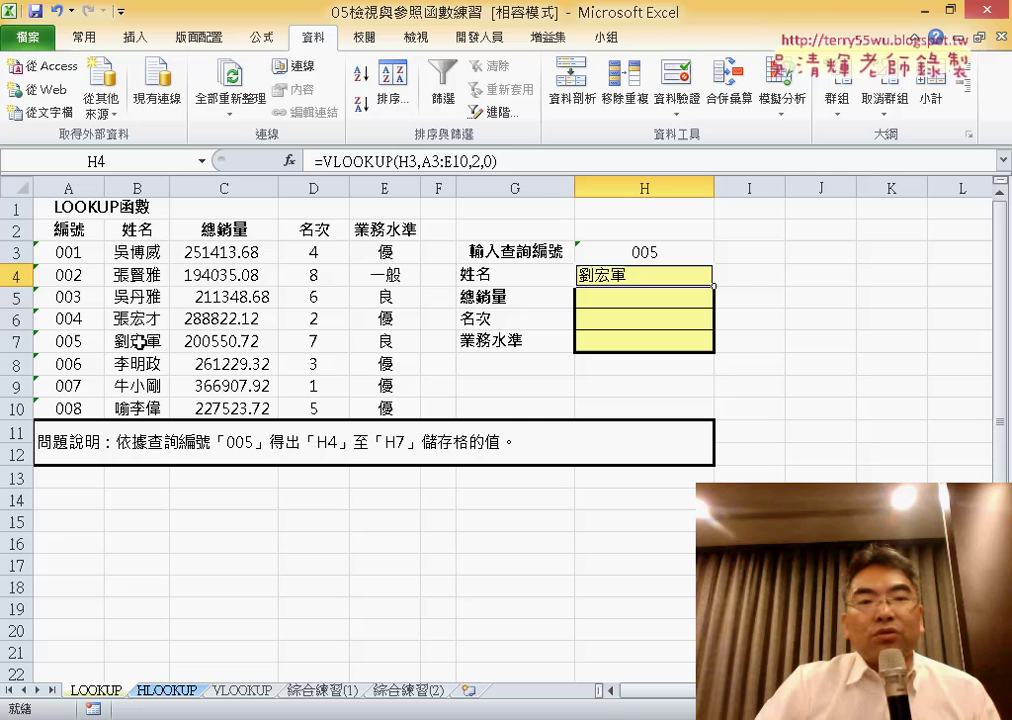
Review the remaining row 7 values and H4's VLOOKUP formula for reuse.
{"action": "left_click_drag", "start_coordinate": [215, 341], "coordinate": [373, 340]}
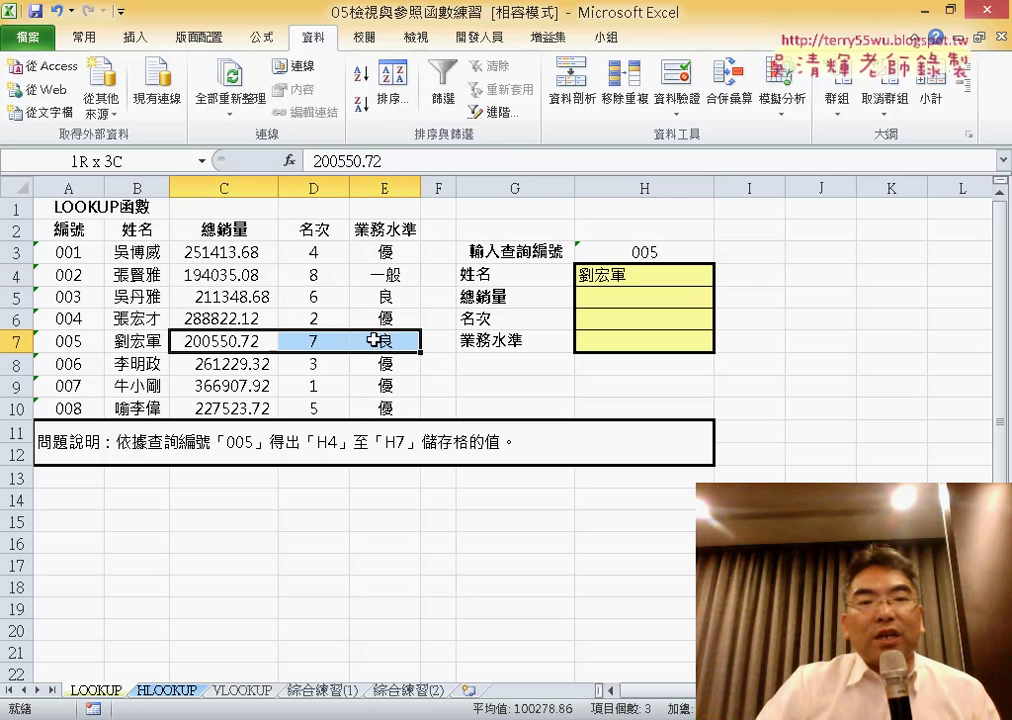
{"action": "left_click", "coordinate": [636, 275]}
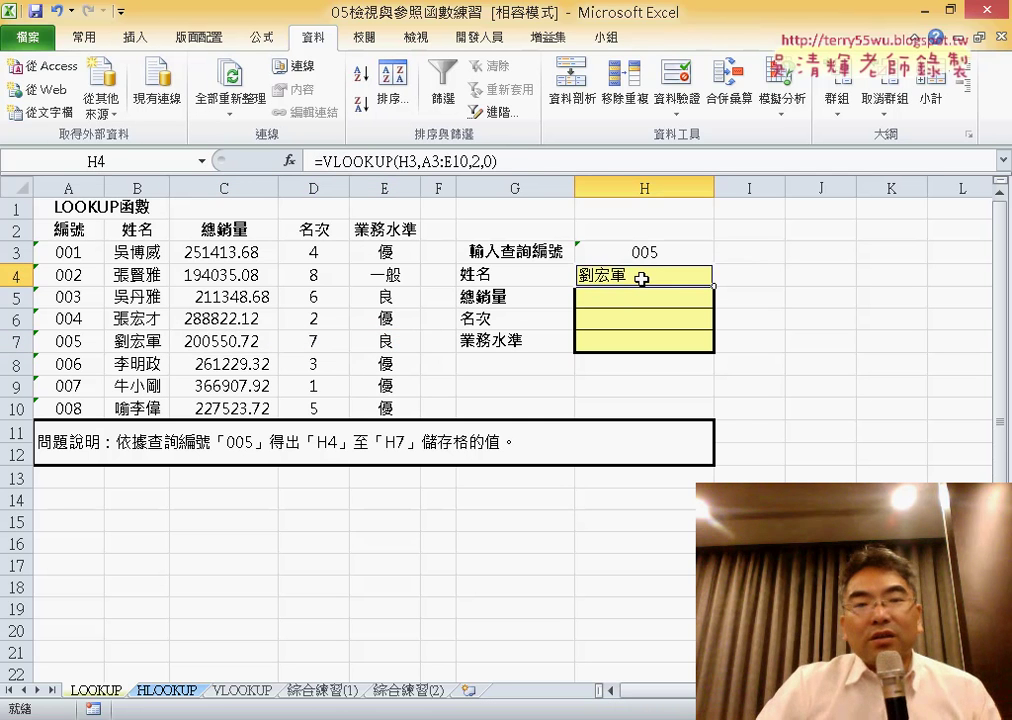
{"action": "left_click", "coordinate": [515, 161]}
{"action": "right_click", "coordinate": [562, 162]}
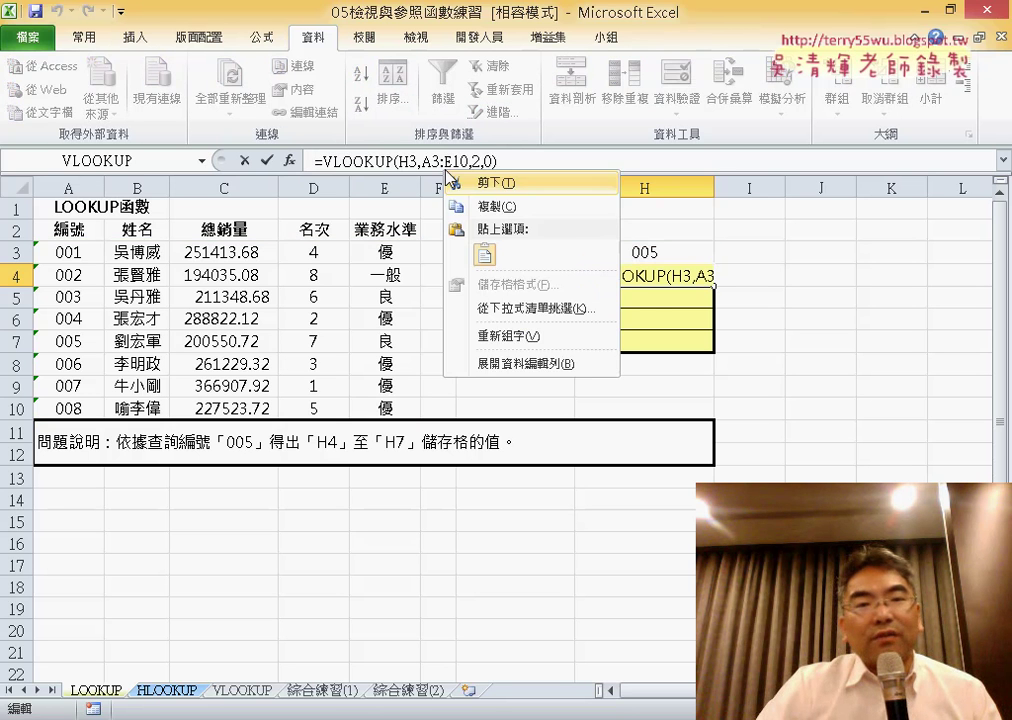
{"action": "left_click", "coordinate": [489, 212]}
Paste the VLOOKUP into H5 with column 3, showing total sales 200550.72.
{"action": "left_click", "coordinate": [245, 163]}
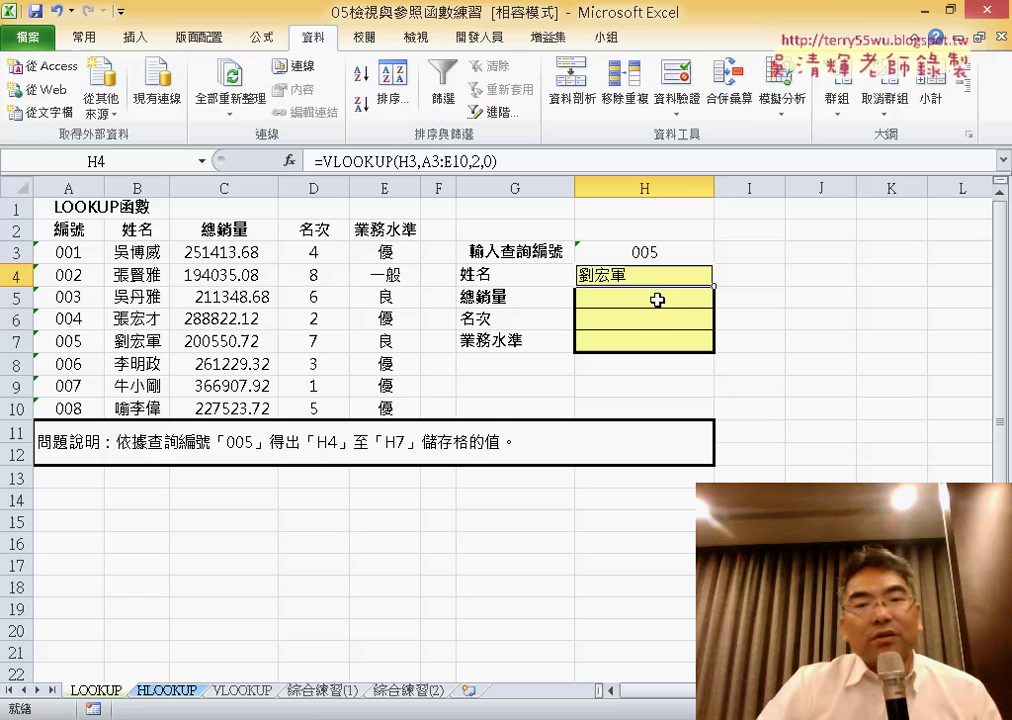
{"action": "left_click", "coordinate": [655, 297]}
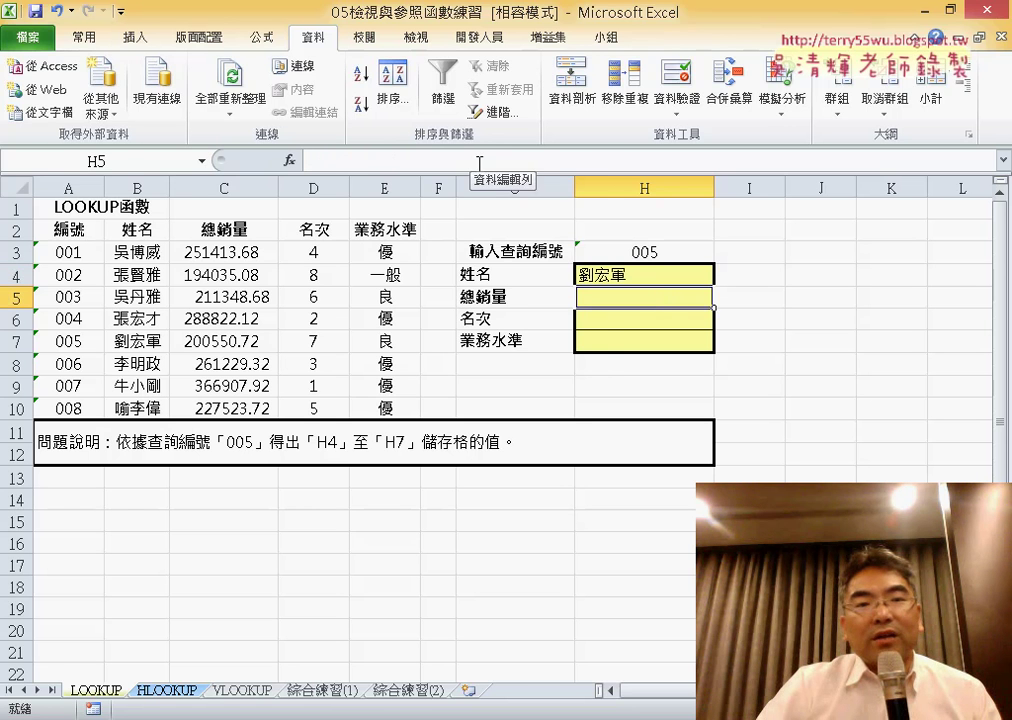
{"action": "right_click", "coordinate": [426, 163]}
{"action": "left_click", "coordinate": [467, 249]}
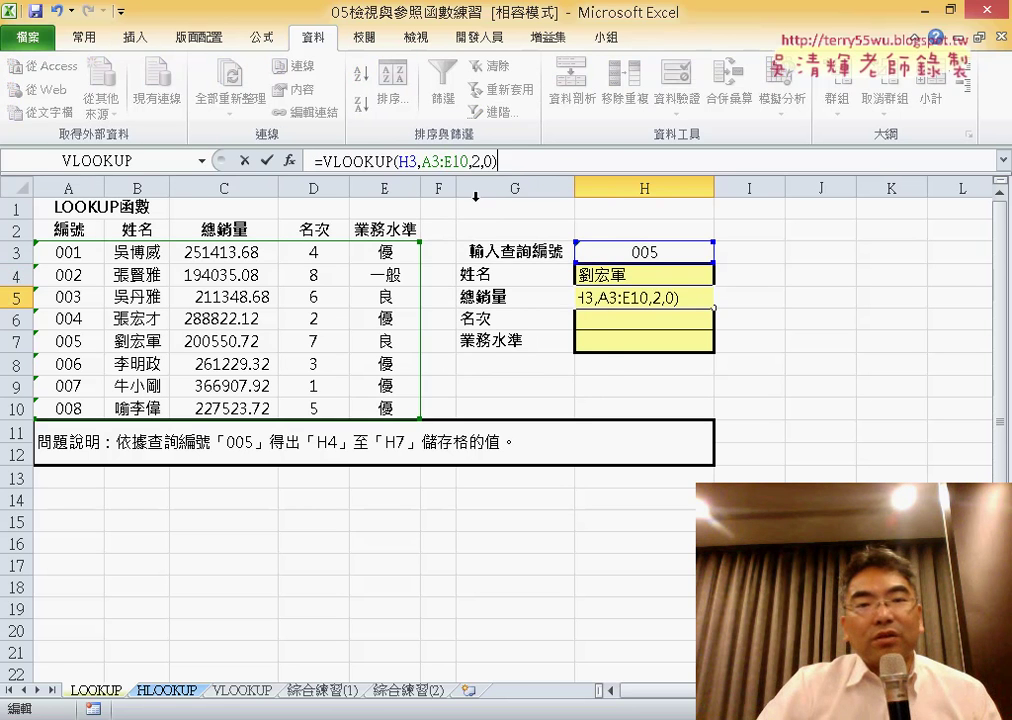
{"action": "left_click", "coordinate": [367, 161]}
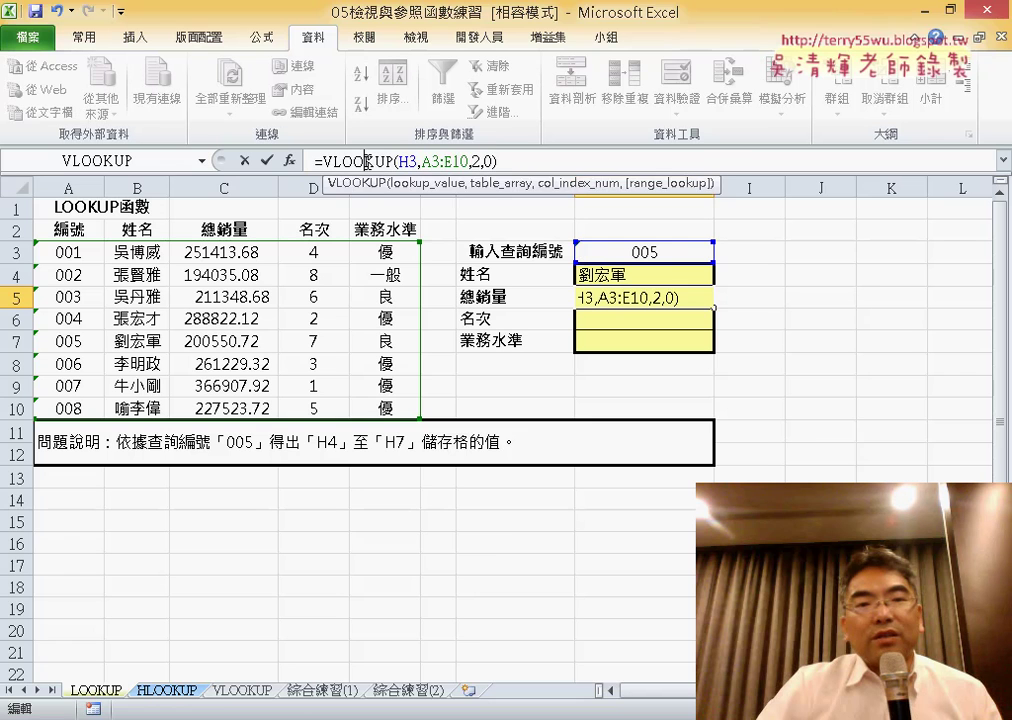
{"action": "left_click", "coordinate": [290, 162]}
{"action": "double_click", "coordinate": [593, 474]}
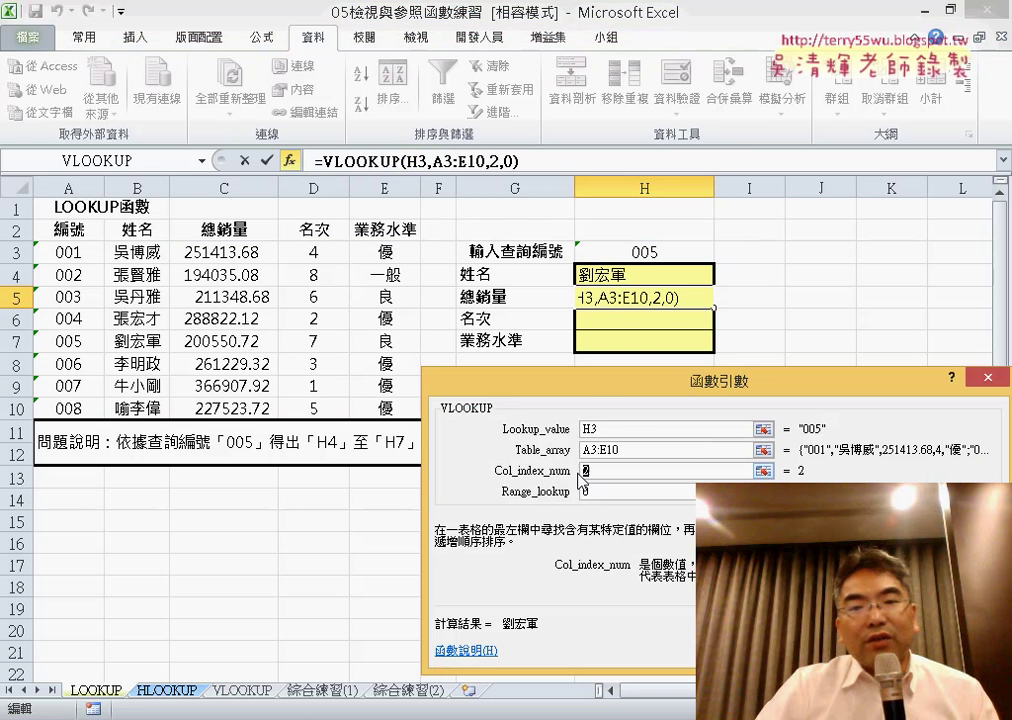
{"action": "left_click_drag", "start_coordinate": [585, 399], "coordinate": [321, 271]}
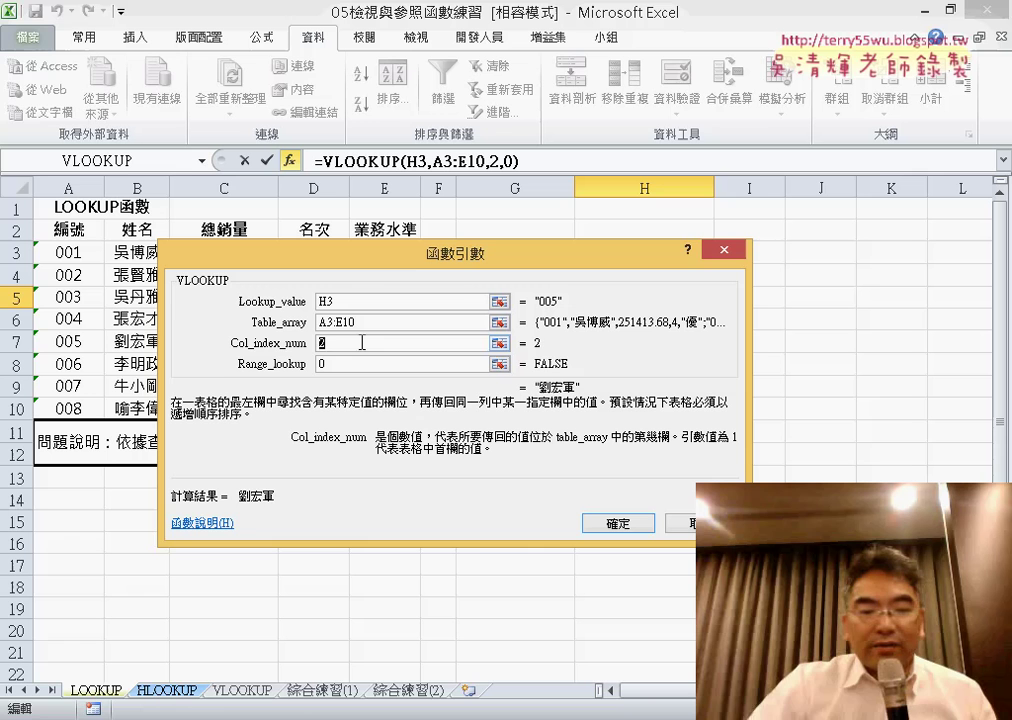
{"action": "type", "text": "3"}
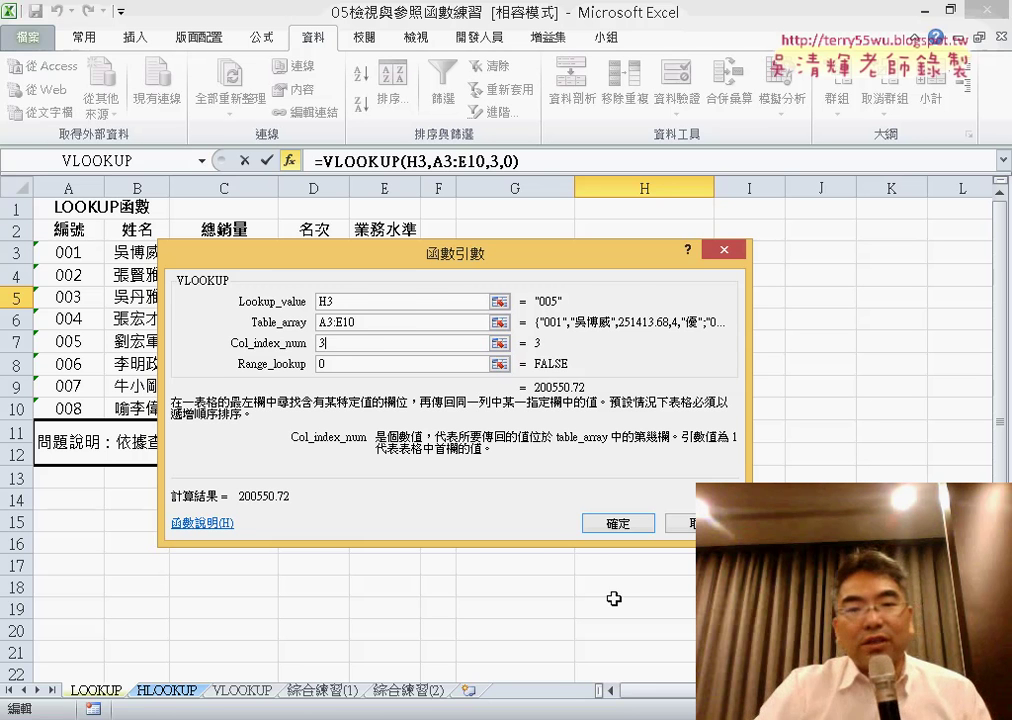
{"action": "left_click", "coordinate": [618, 524]}
Paste the VLOOKUP into H6 with column 4, showing rank 7.
{"action": "left_click", "coordinate": [662, 318]}
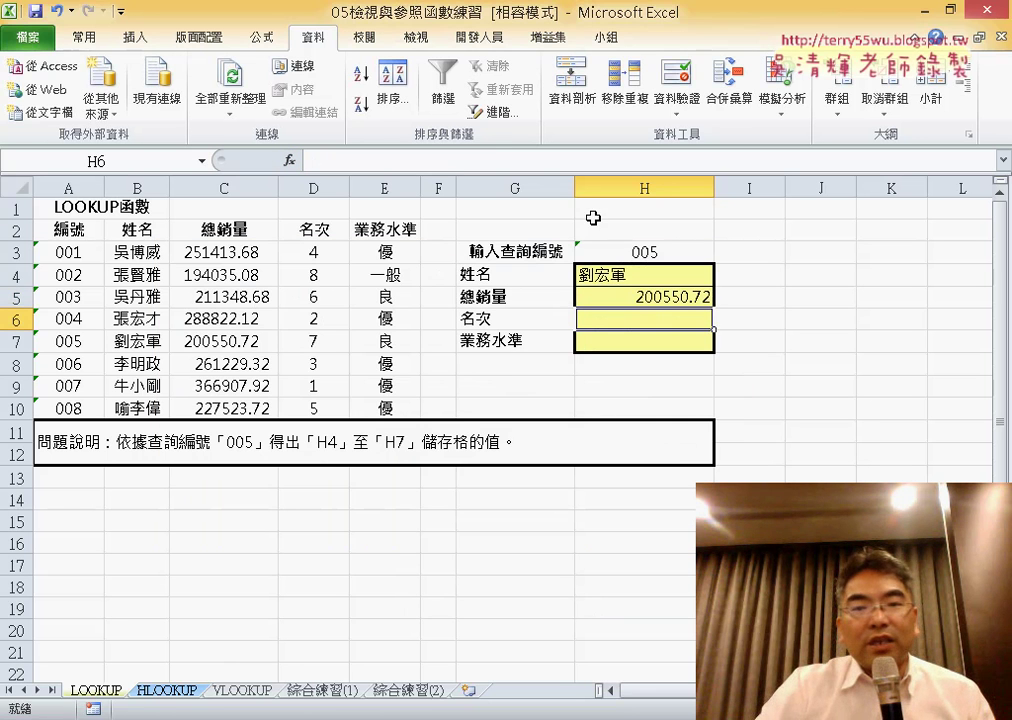
{"action": "right_click", "coordinate": [502, 162]}
{"action": "left_click", "coordinate": [538, 242]}
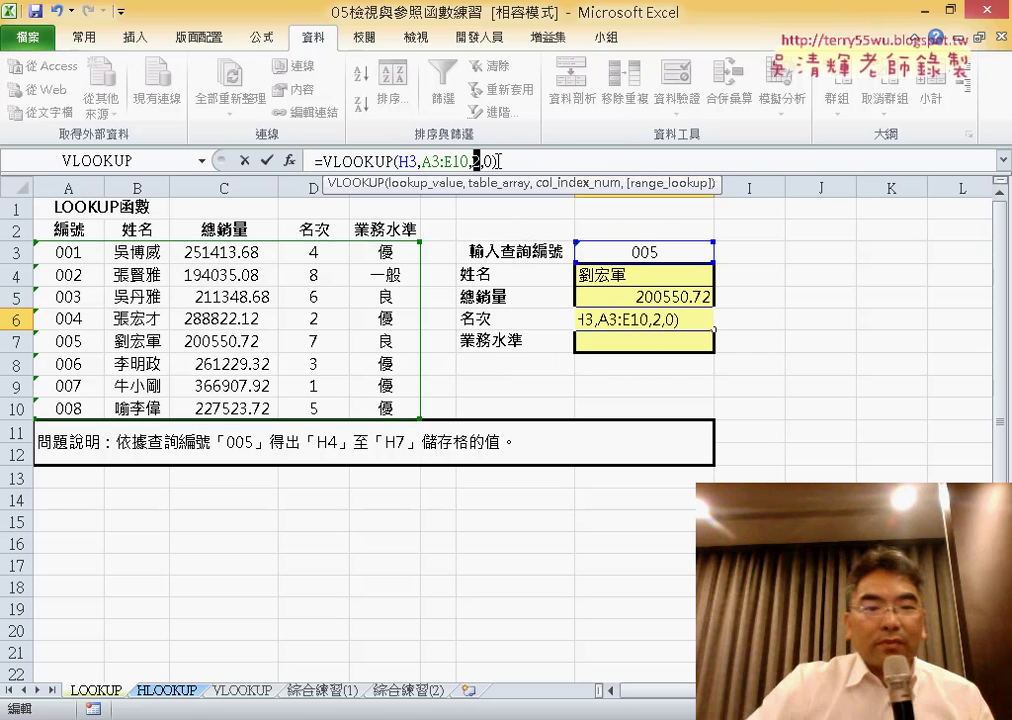
{"action": "type", "text": "4"}
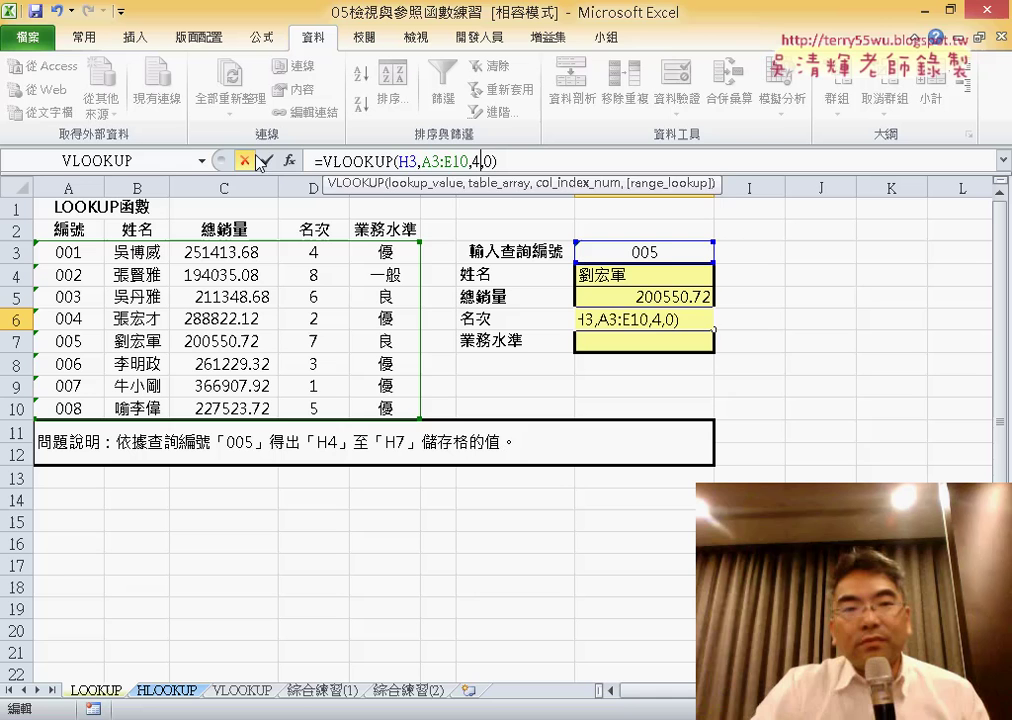
{"action": "left_click", "coordinate": [268, 160]}
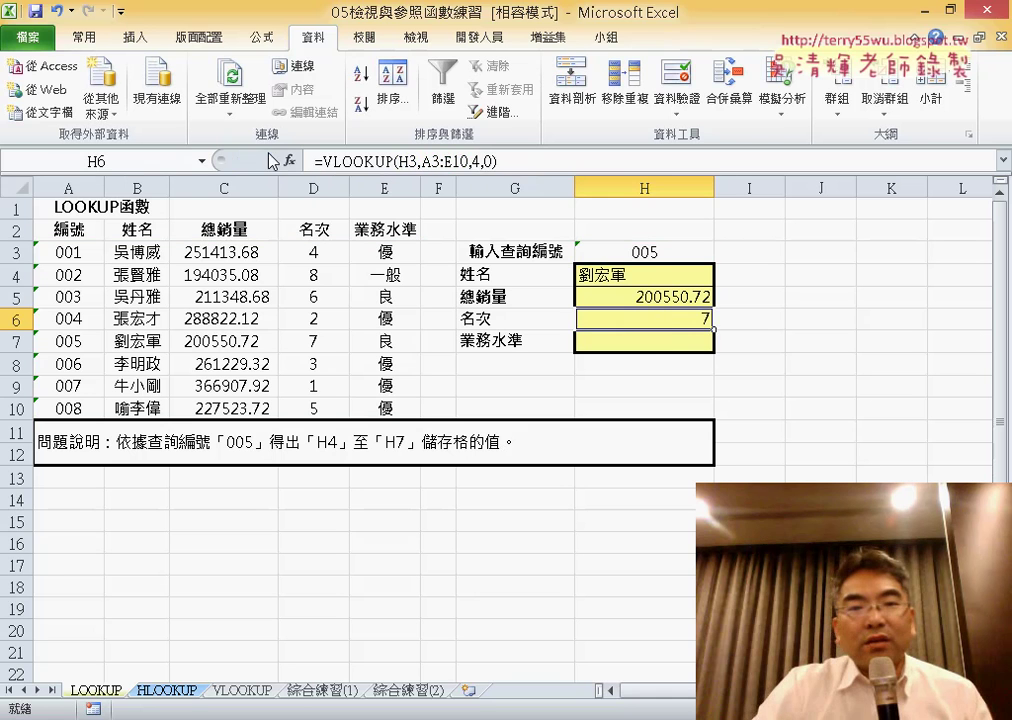
Paste the VLOOKUP into H7 with column 5, showing level 良.
{"action": "left_click", "coordinate": [678, 341]}
{"action": "right_click", "coordinate": [499, 160]}
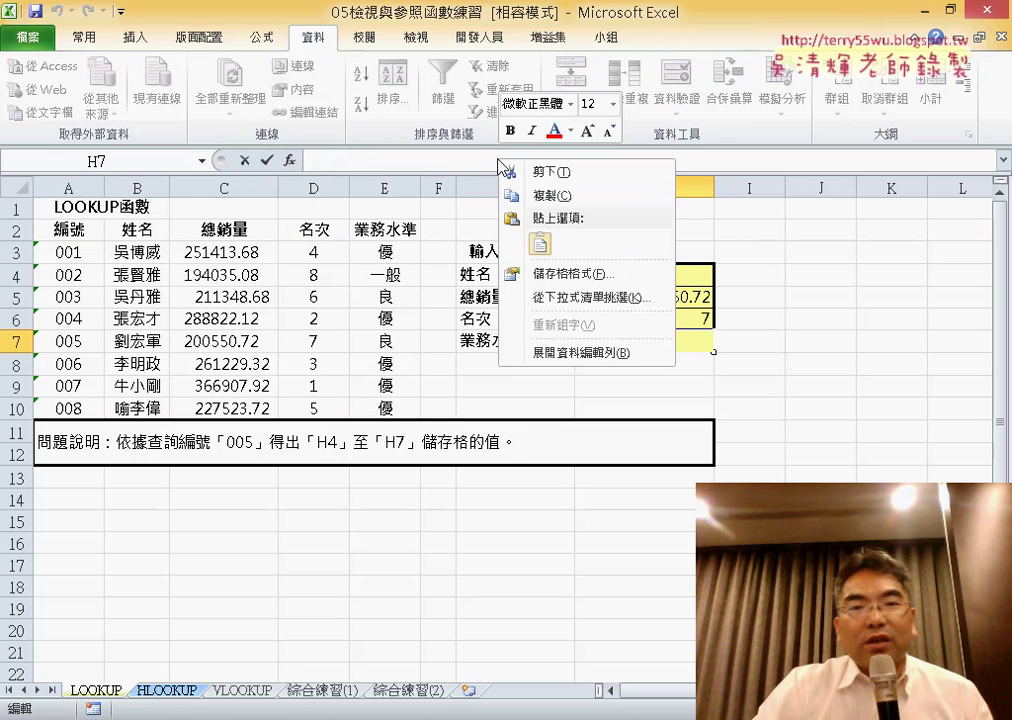
{"action": "left_click", "coordinate": [540, 245]}
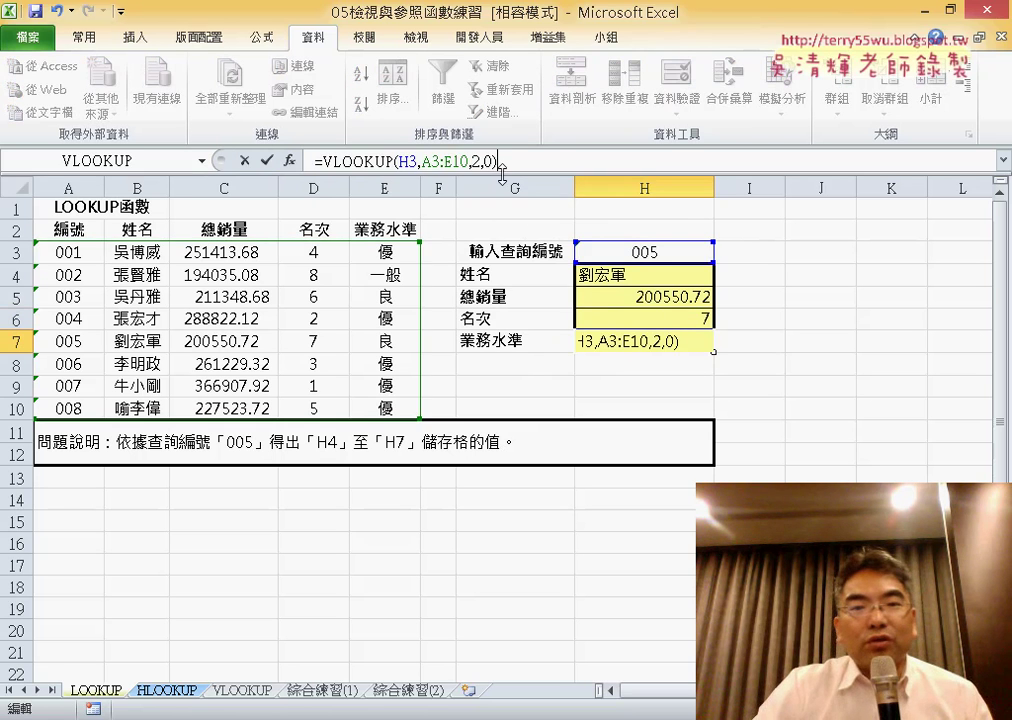
{"action": "double_click", "coordinate": [479, 160]}
{"action": "type", "text": "5"}
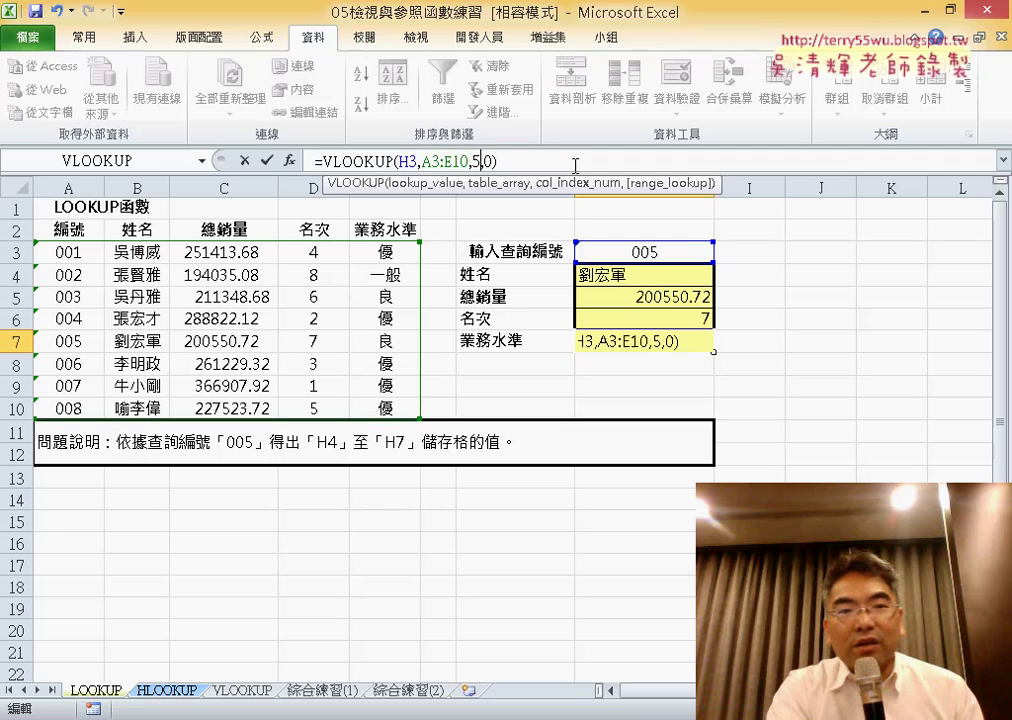
{"action": "key", "text": "Return"}
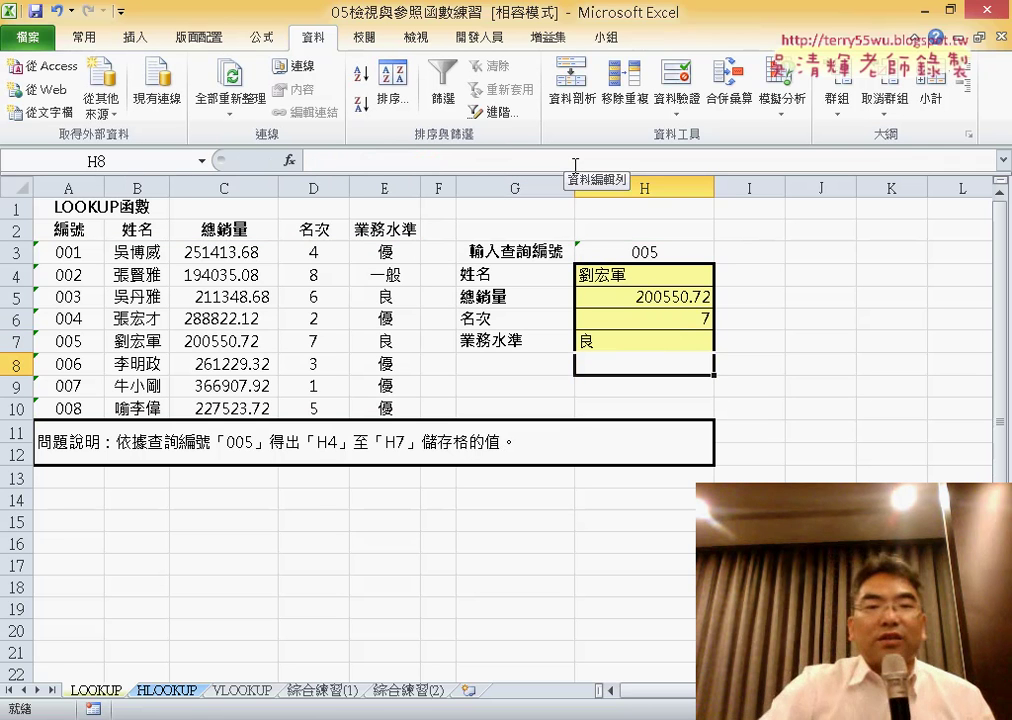
Change the lookup code in H3 to 004, then to 009, producing #N/A results.
{"action": "double_click", "coordinate": [673, 254]}
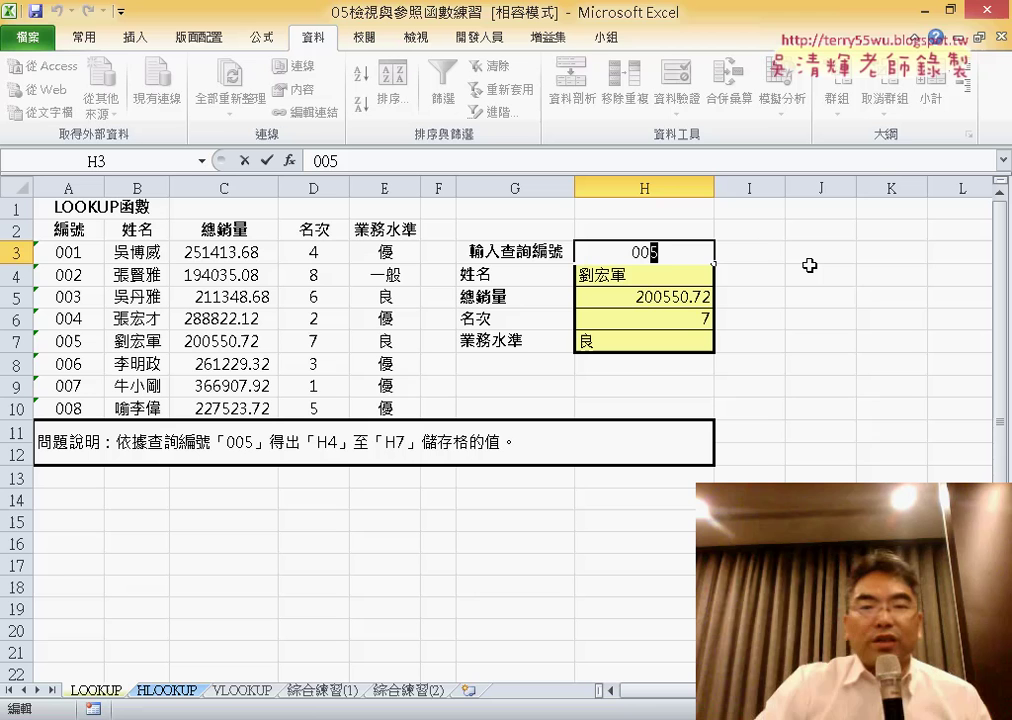
{"action": "type", "text": "4"}
{"action": "key", "text": "Return"}
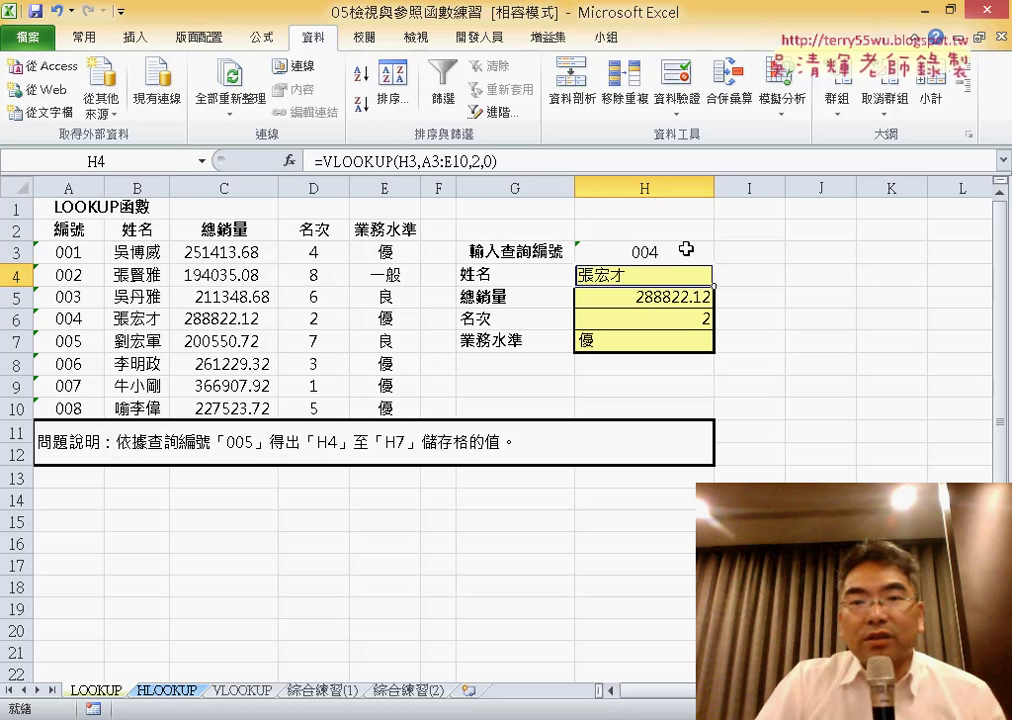
{"action": "double_click", "coordinate": [680, 251]}
{"action": "type", "text": "009"}
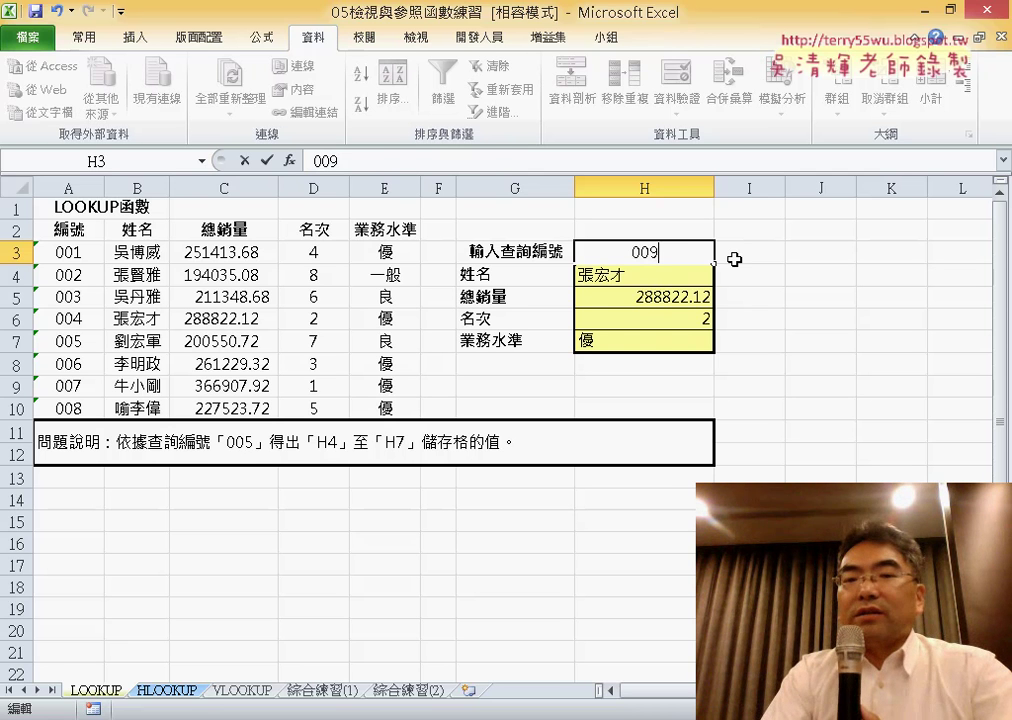
{"action": "key", "text": "Return"}
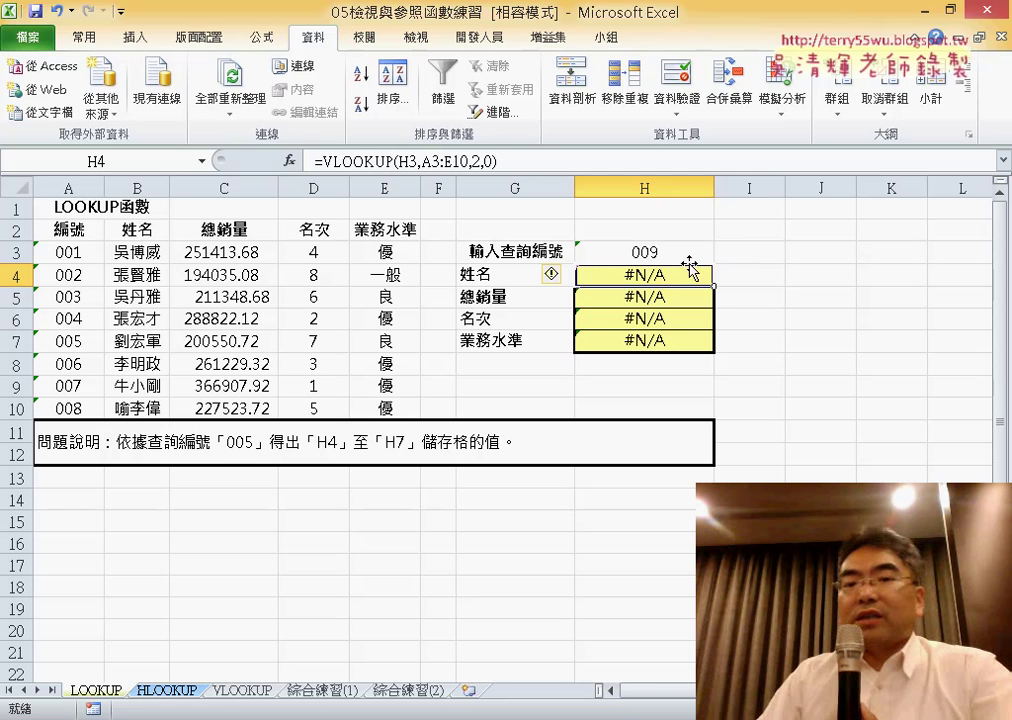
Change H4's match type to 1, giving =VLOOKUP(H3,A3:E10,2,1).
{"action": "double_click", "coordinate": [489, 160]}
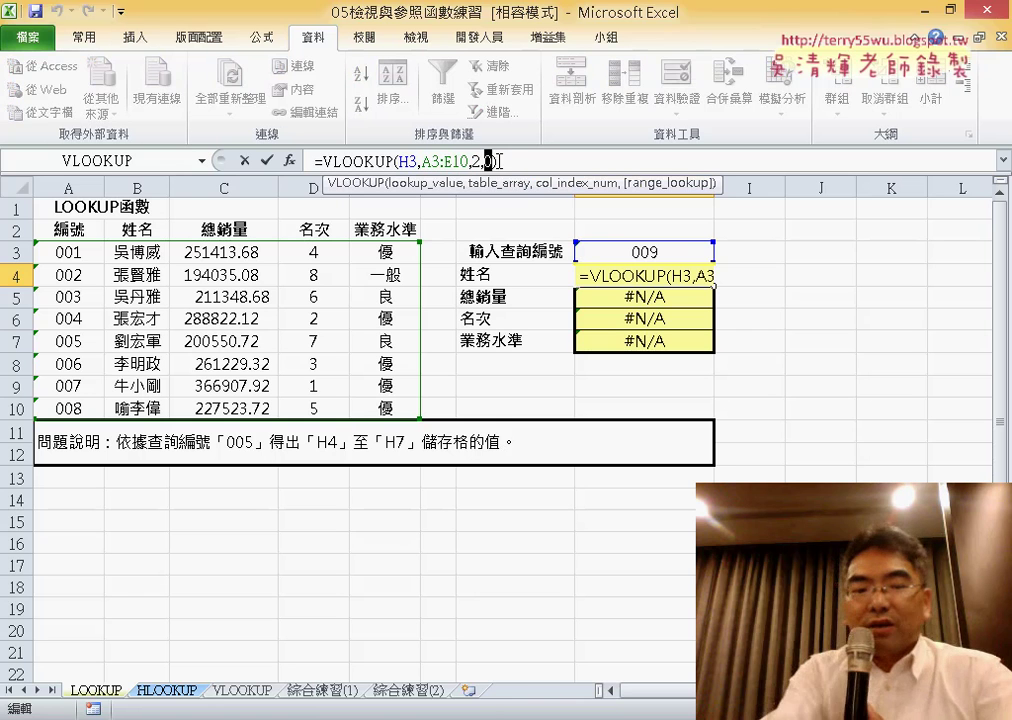
{"action": "type", "text": "1"}
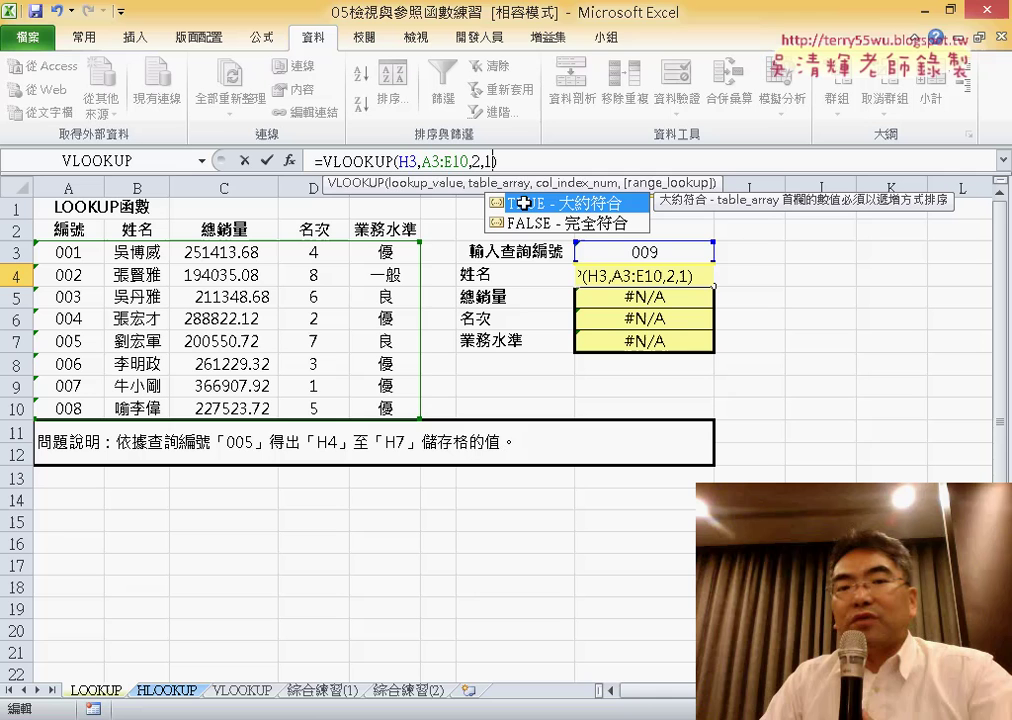
{"action": "left_click", "coordinate": [267, 160]}
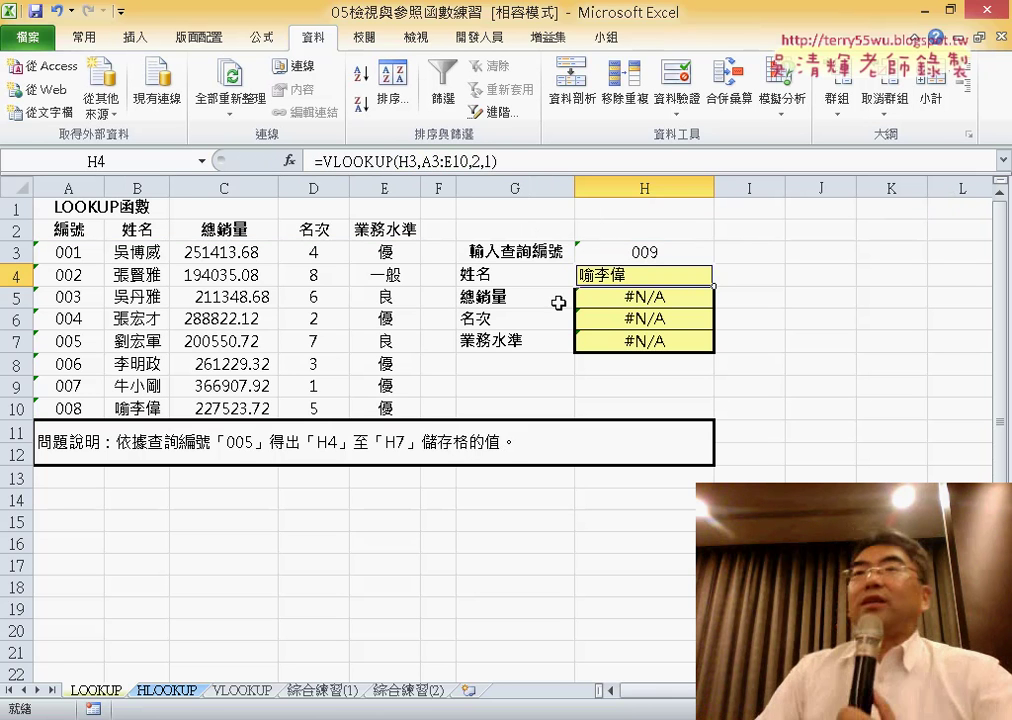
Compare the result with last record 008 in row 10, then open H4's VLOOKUP arguments.
{"action": "left_click", "coordinate": [687, 255]}
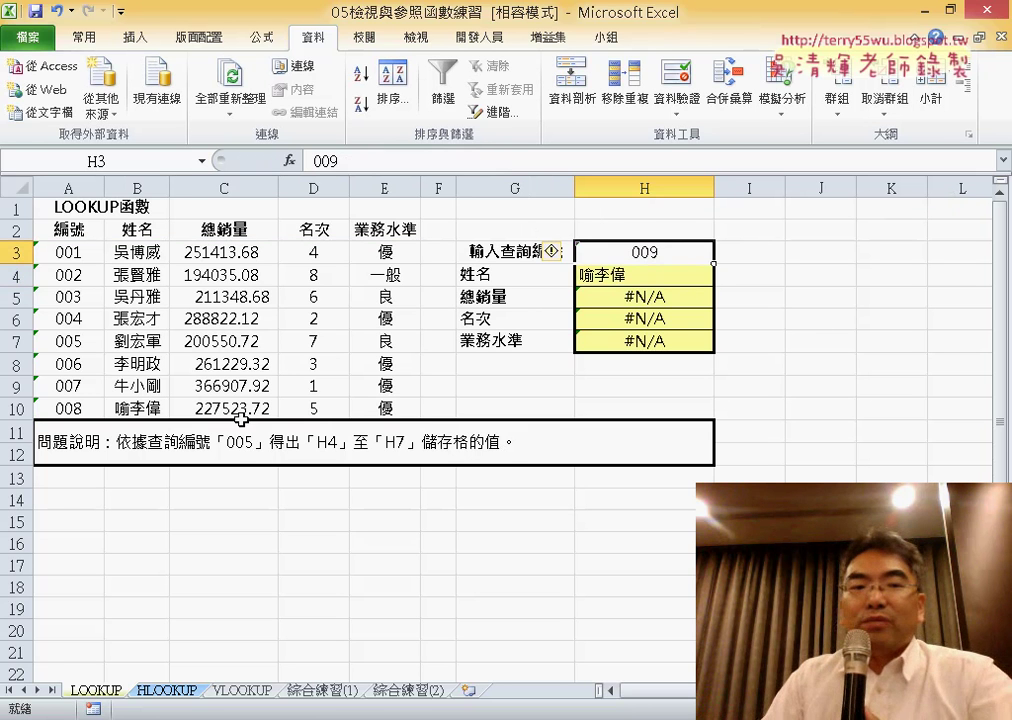
{"action": "left_click", "coordinate": [86, 409]}
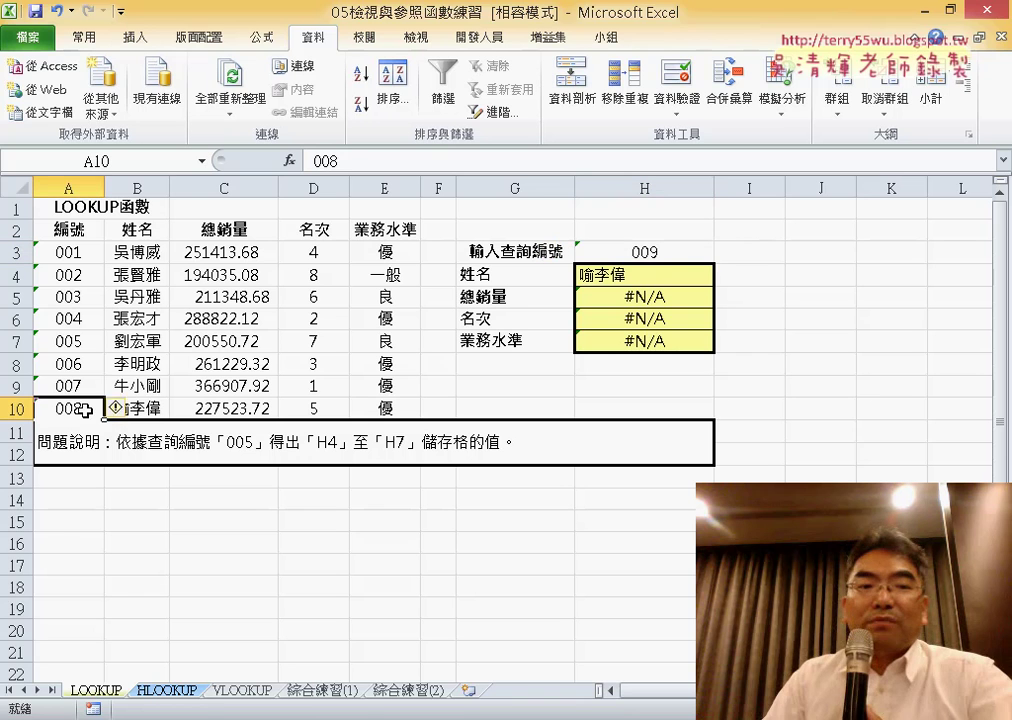
{"action": "left_click", "coordinate": [157, 408]}
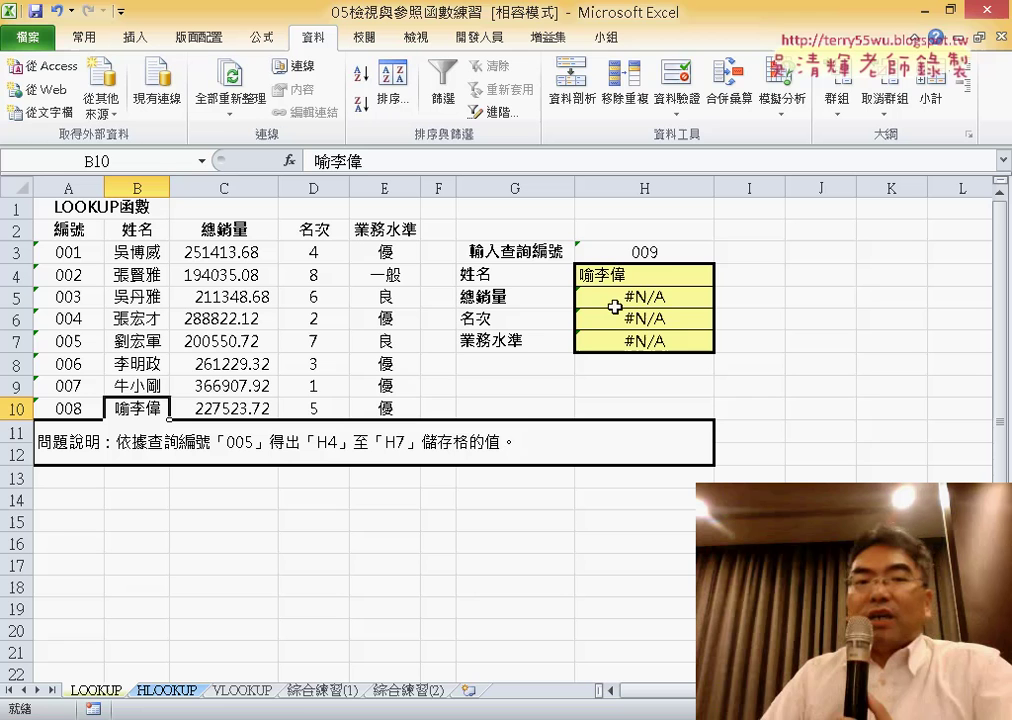
{"action": "left_click", "coordinate": [640, 274]}
{"action": "left_click", "coordinate": [343, 160]}
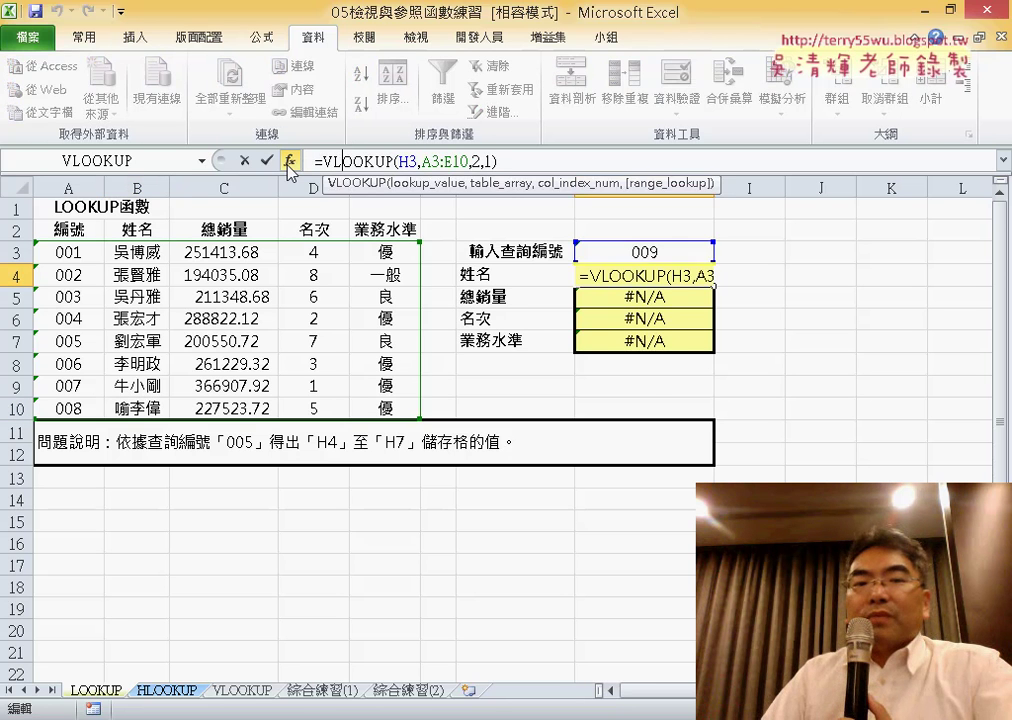
{"action": "left_click", "coordinate": [289, 161]}
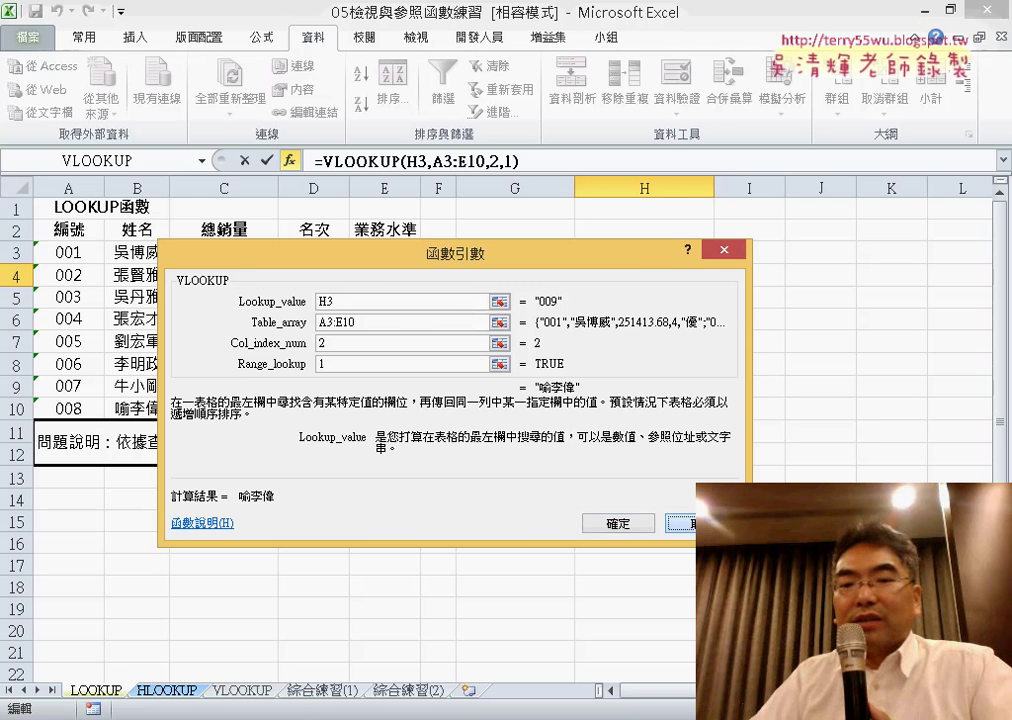
Reopen and confirm H4's VLOOKUP arguments while checking the results in H3:H7.
{"action": "left_click", "coordinate": [618, 523]}
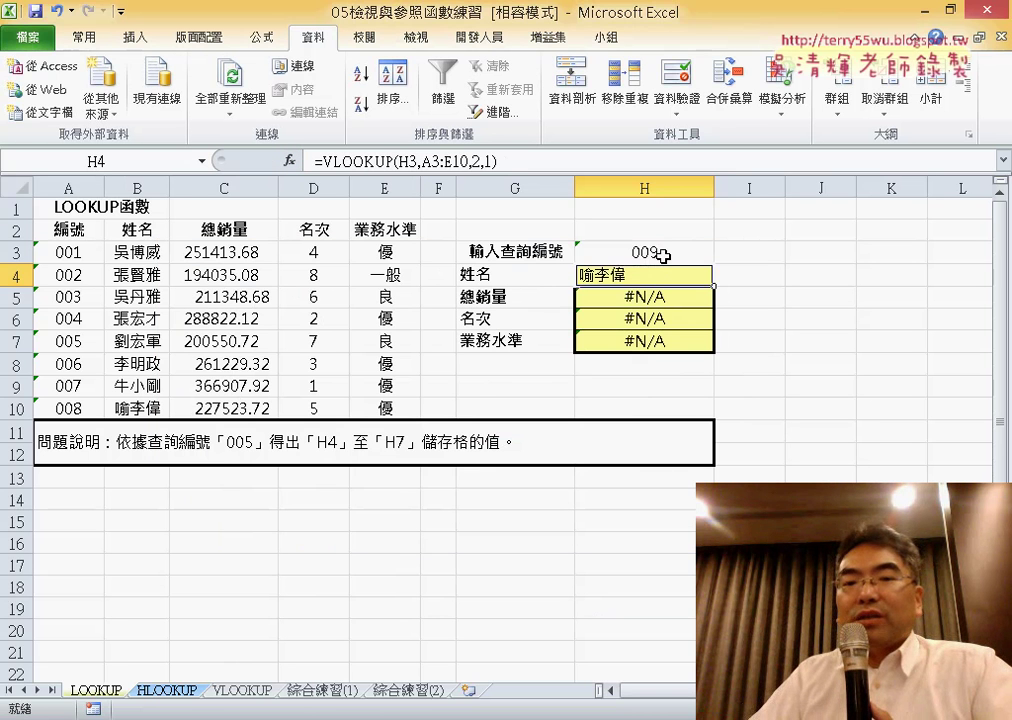
{"action": "left_click", "coordinate": [663, 254]}
{"action": "left_click", "coordinate": [662, 277]}
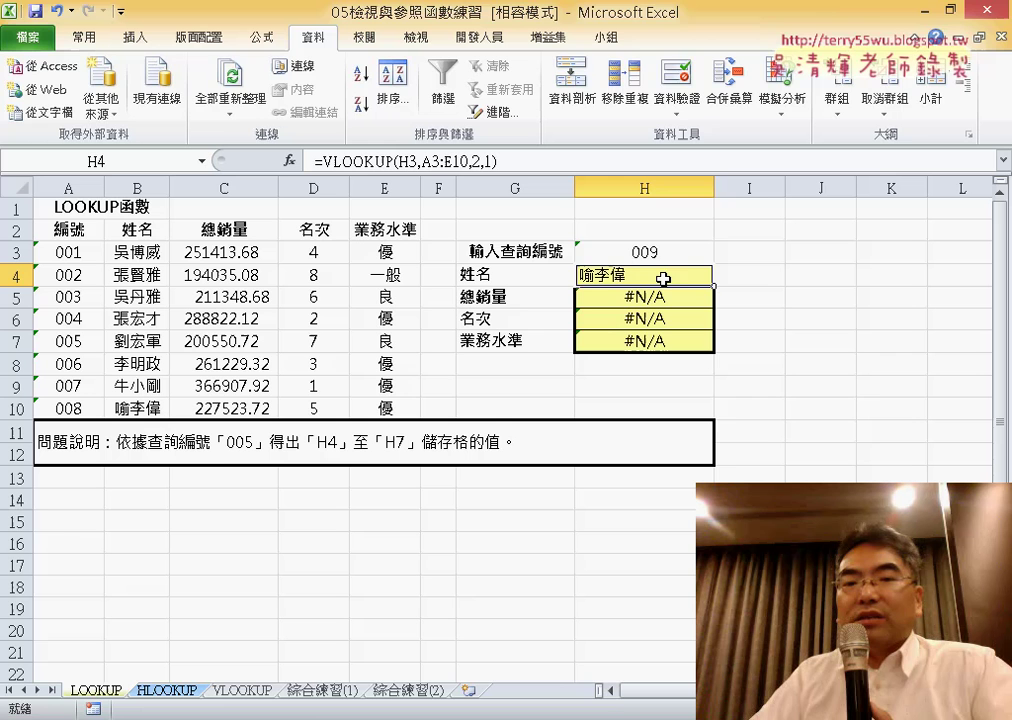
{"action": "left_click", "coordinate": [359, 161]}
{"action": "left_click", "coordinate": [287, 162]}
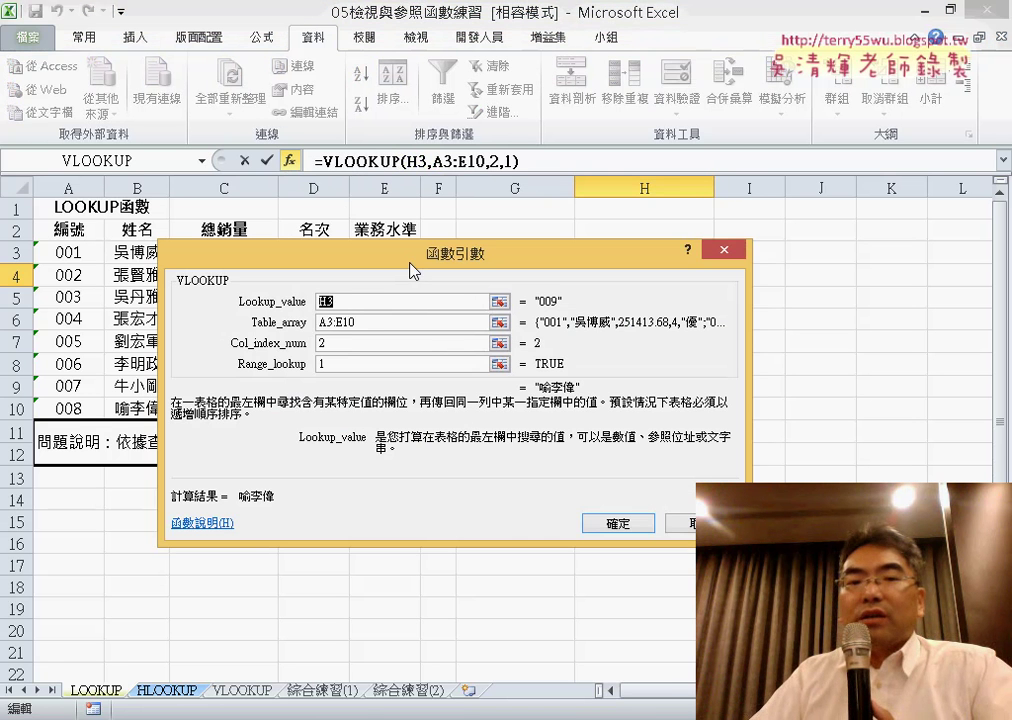
{"action": "left_click_drag", "start_coordinate": [413, 270], "coordinate": [420, 430]}
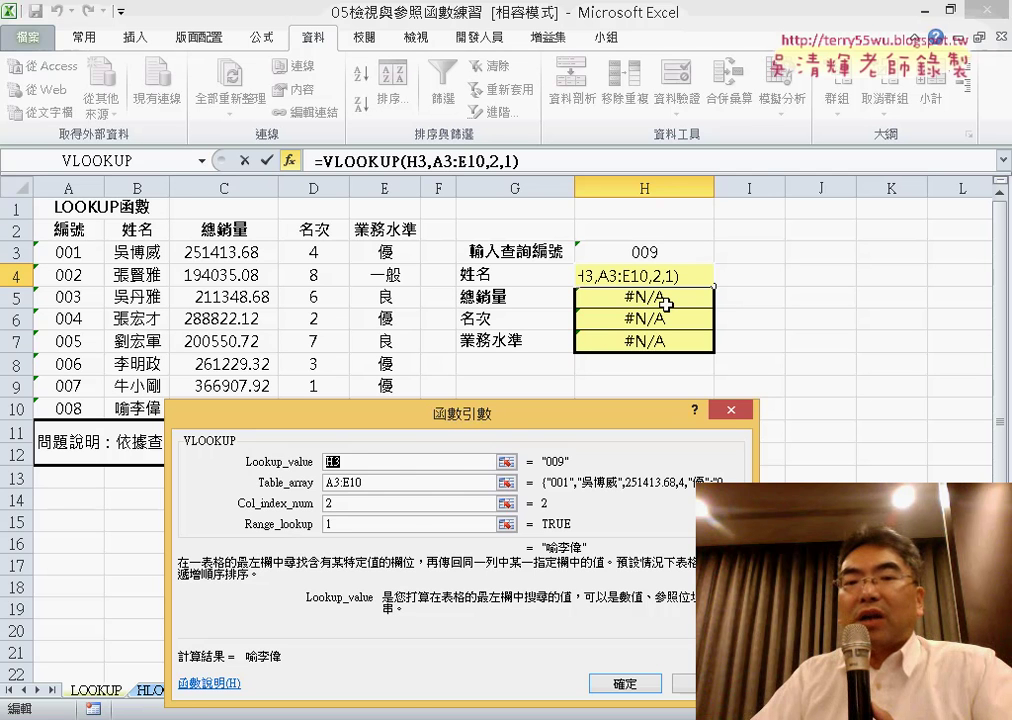
{"action": "left_click", "coordinate": [731, 412]}
Change the lookup ID in H3 to 008 and select results H4:H7.
{"action": "left_click", "coordinate": [676, 251]}
{"action": "double_click", "coordinate": [676, 251]}
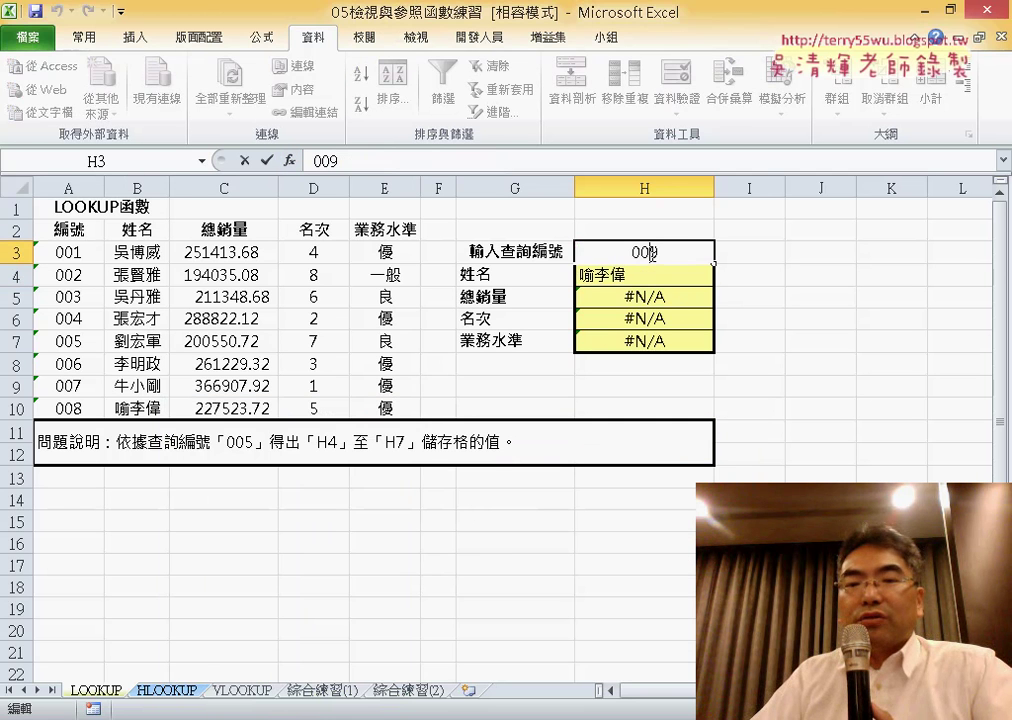
{"action": "type", "text": "8"}
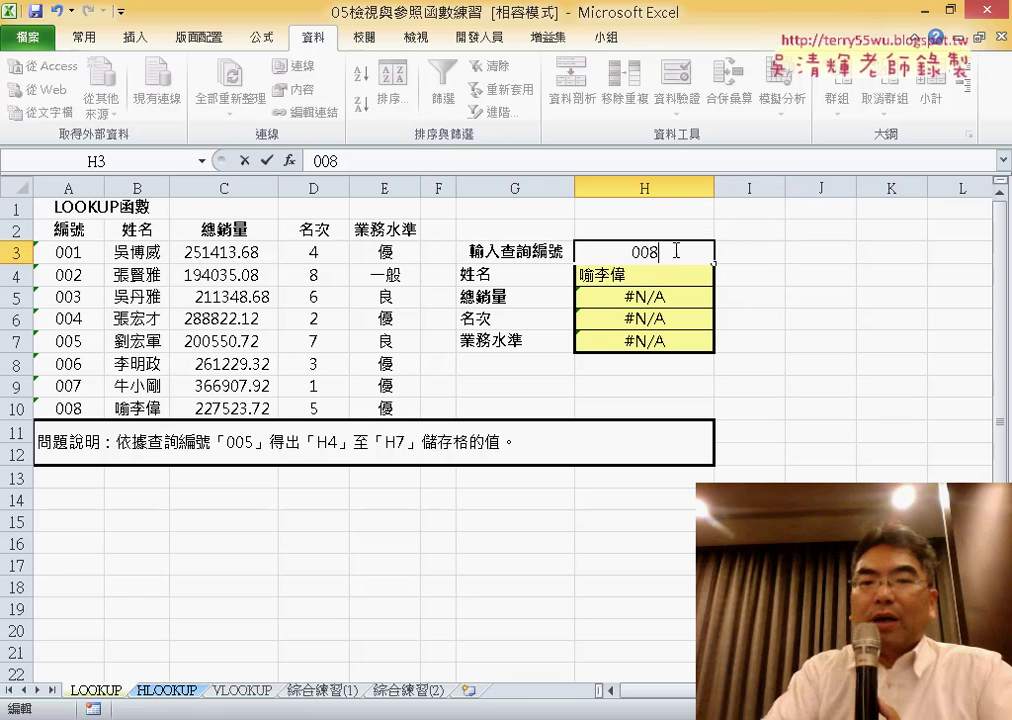
{"action": "key", "text": "Return"}
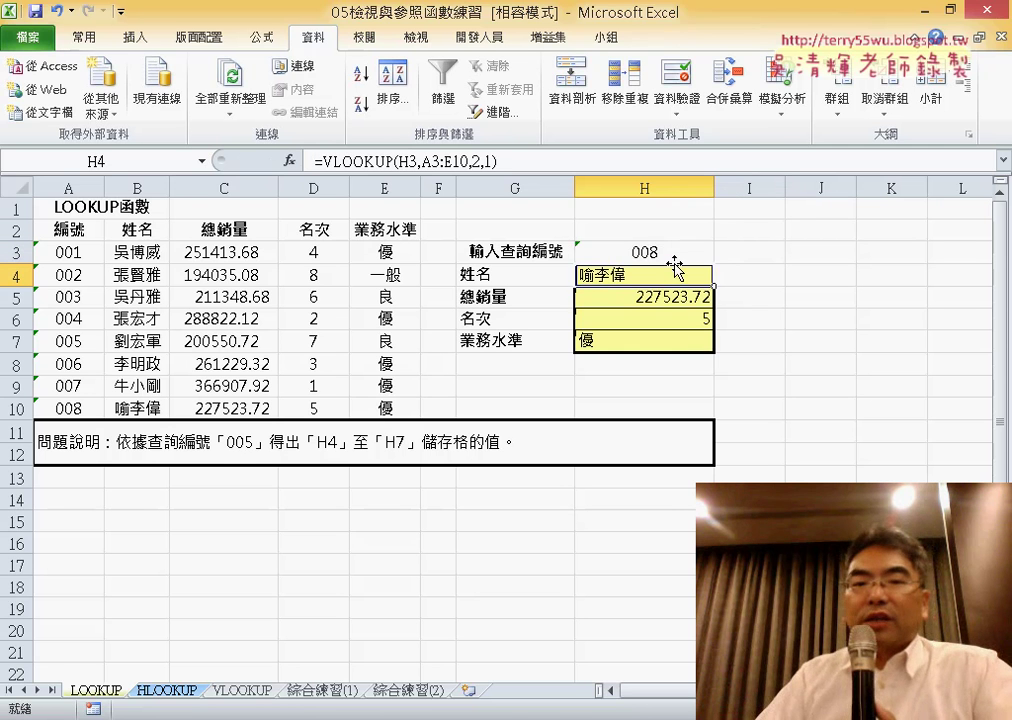
{"action": "left_click_drag", "start_coordinate": [676, 274], "coordinate": [673, 339]}
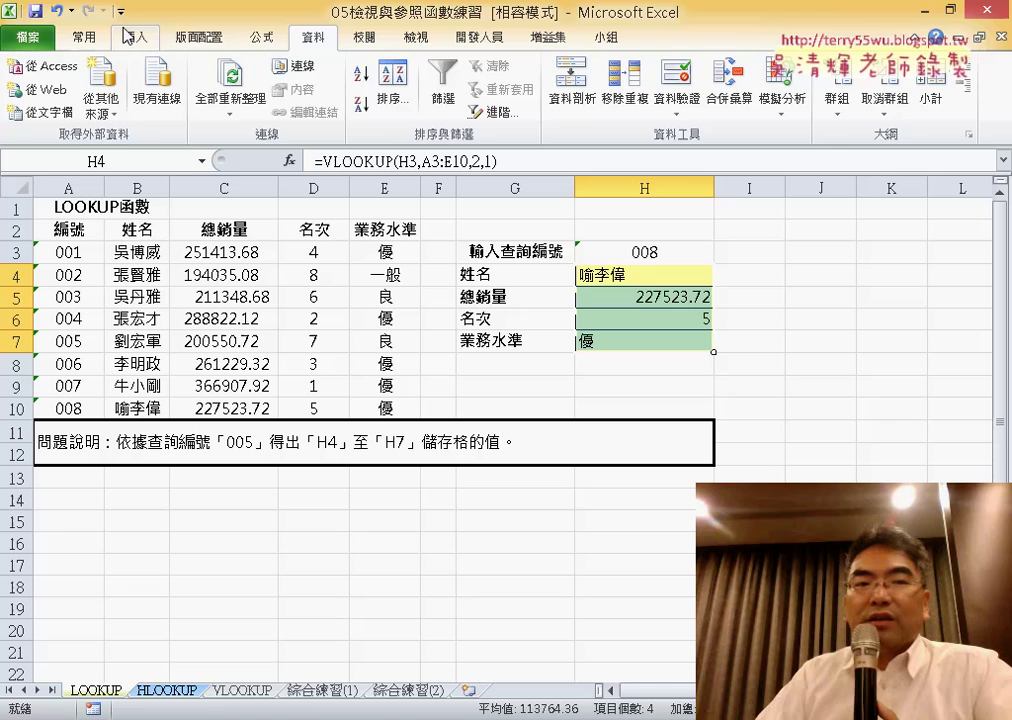
Center-align the lookup results in H4:H7.
{"action": "left_click", "coordinate": [90, 44]}
{"action": "left_click", "coordinate": [370, 104]}
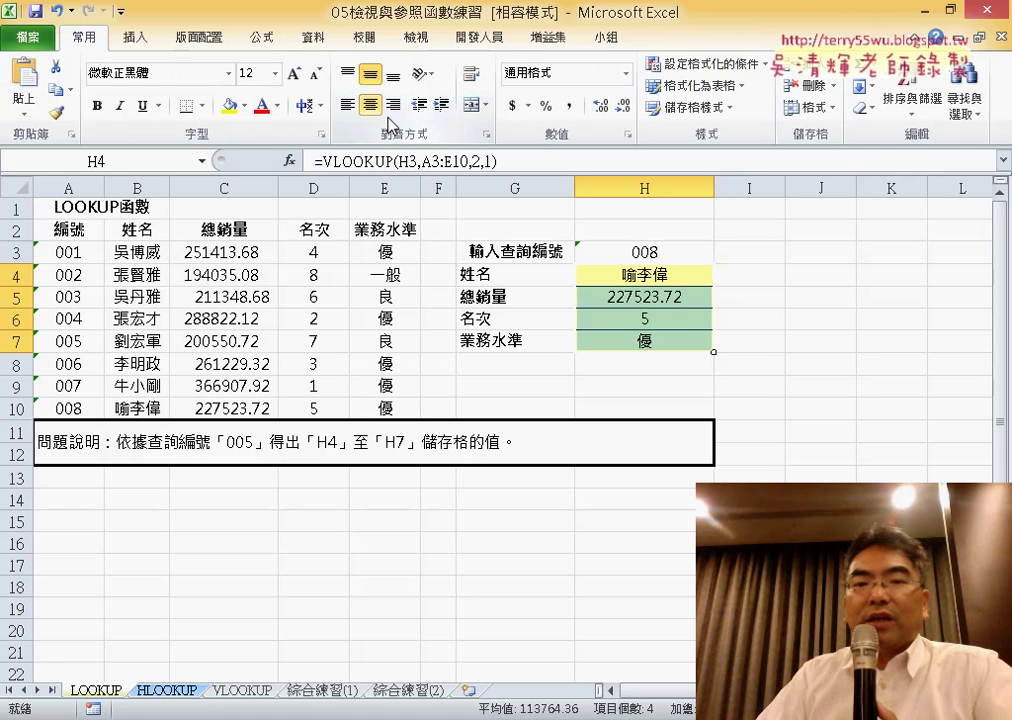
{"action": "left_click", "coordinate": [186, 105]}
{"action": "left_click", "coordinate": [845, 409]}
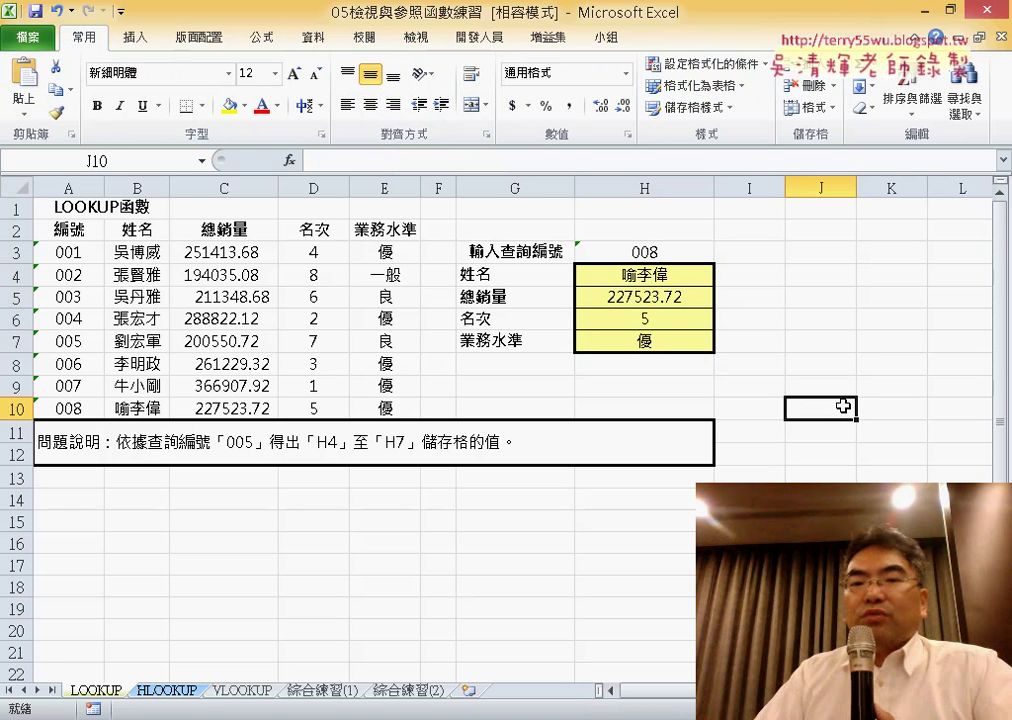
Bring up the Function Arguments for H4's VLOOKUP formula.
{"action": "left_click", "coordinate": [674, 278]}
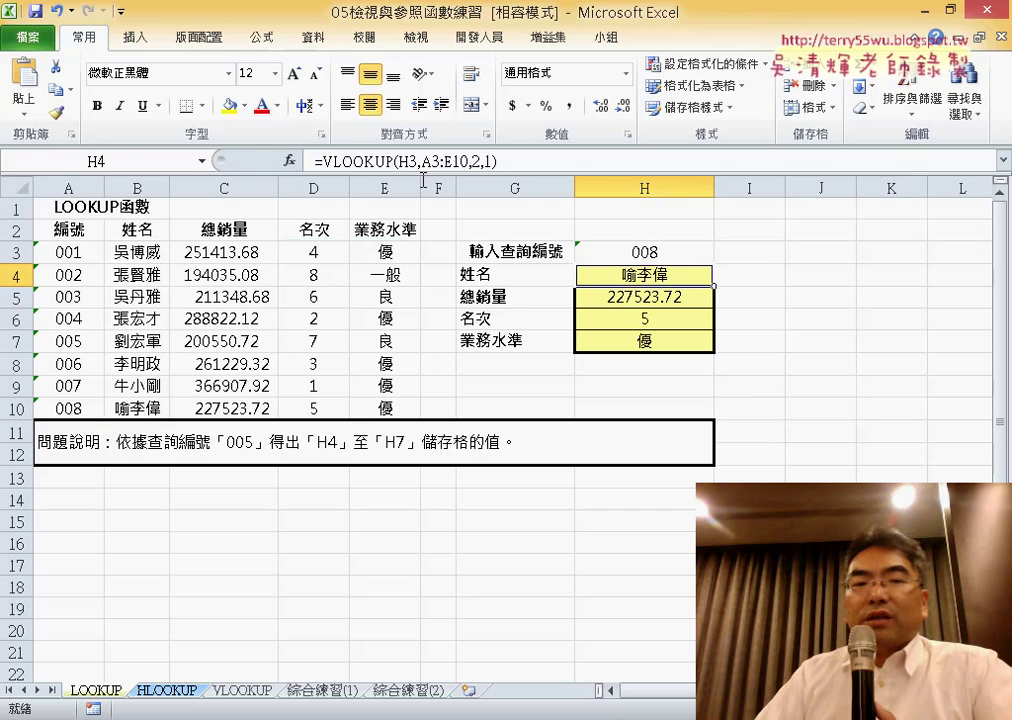
{"action": "left_click", "coordinate": [345, 160]}
{"action": "left_click", "coordinate": [291, 161]}
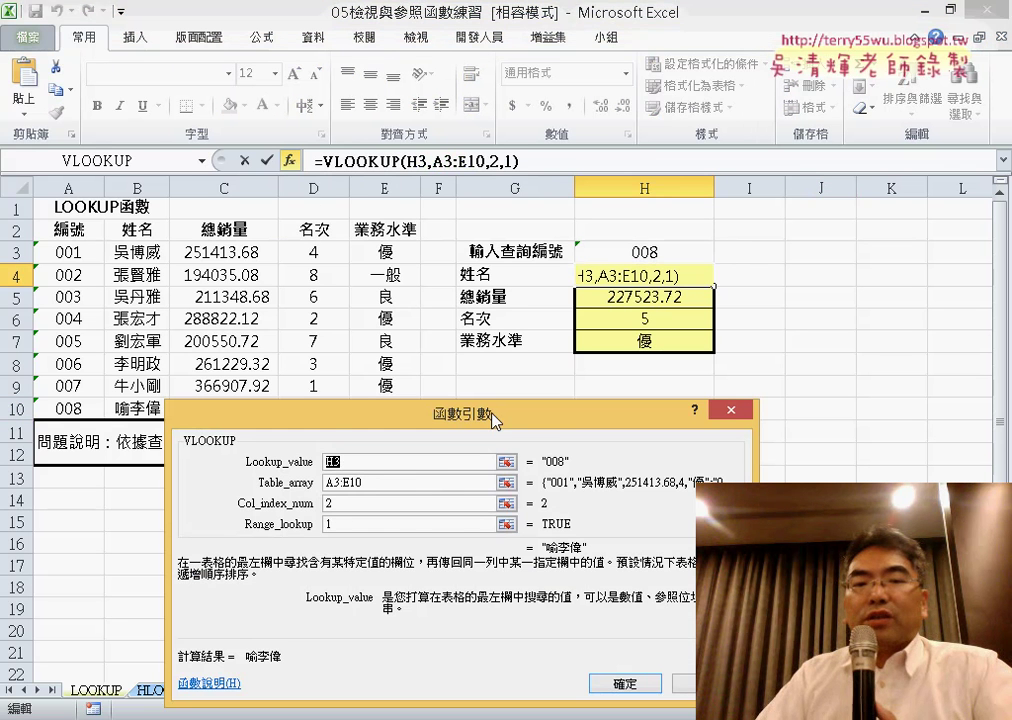
Inspect Lookup_value H3, Table_array A3:E10 and Col_index_num, then close without changes.
{"action": "left_click_drag", "start_coordinate": [492, 420], "coordinate": [752, 381]}
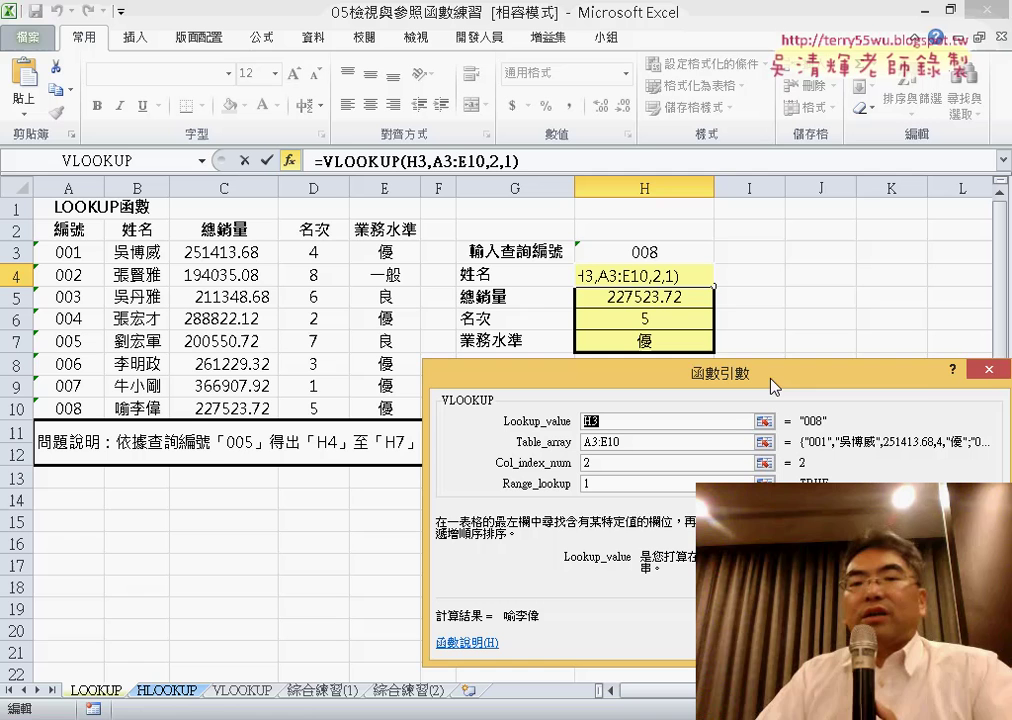
{"action": "left_click_drag", "start_coordinate": [775, 386], "coordinate": [748, 382]}
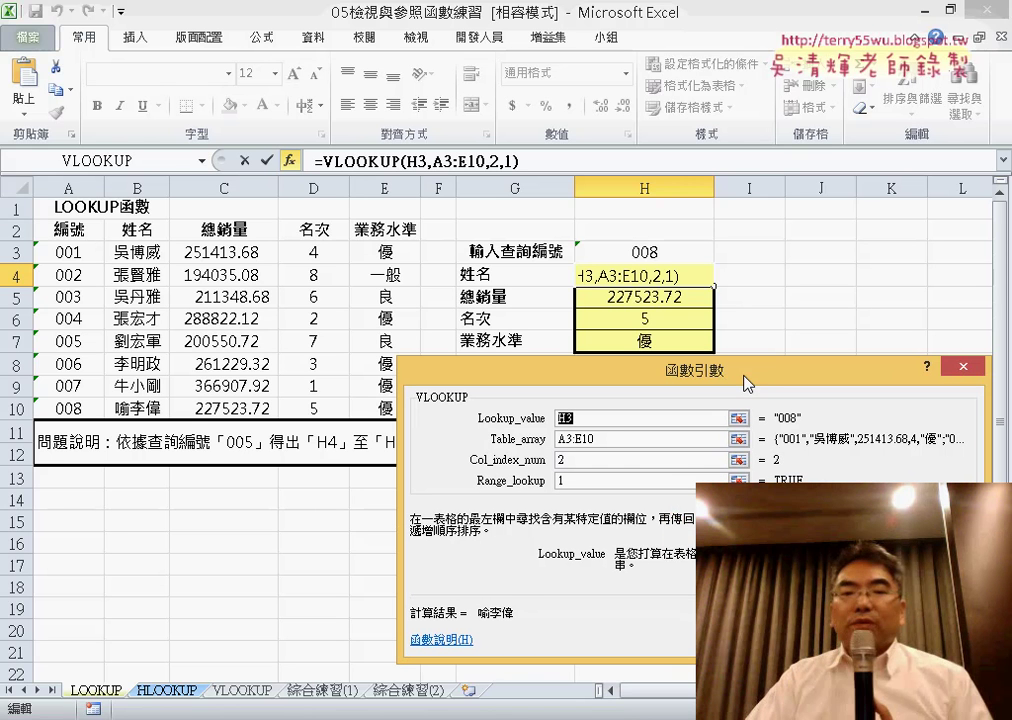
{"action": "left_click", "coordinate": [632, 417]}
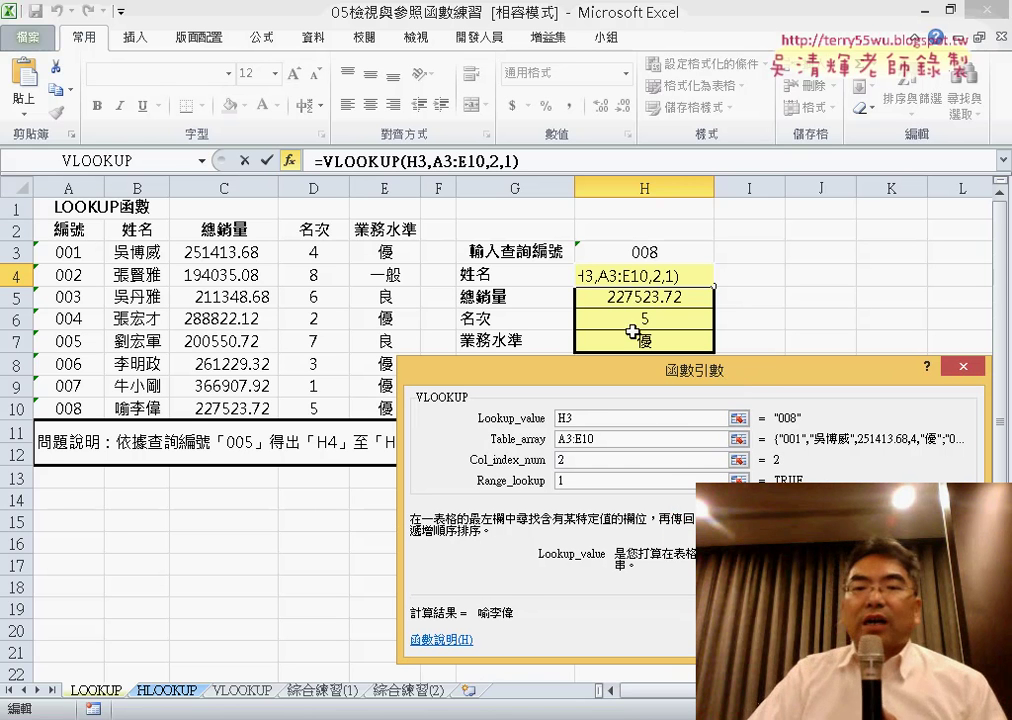
{"action": "left_click", "coordinate": [568, 441]}
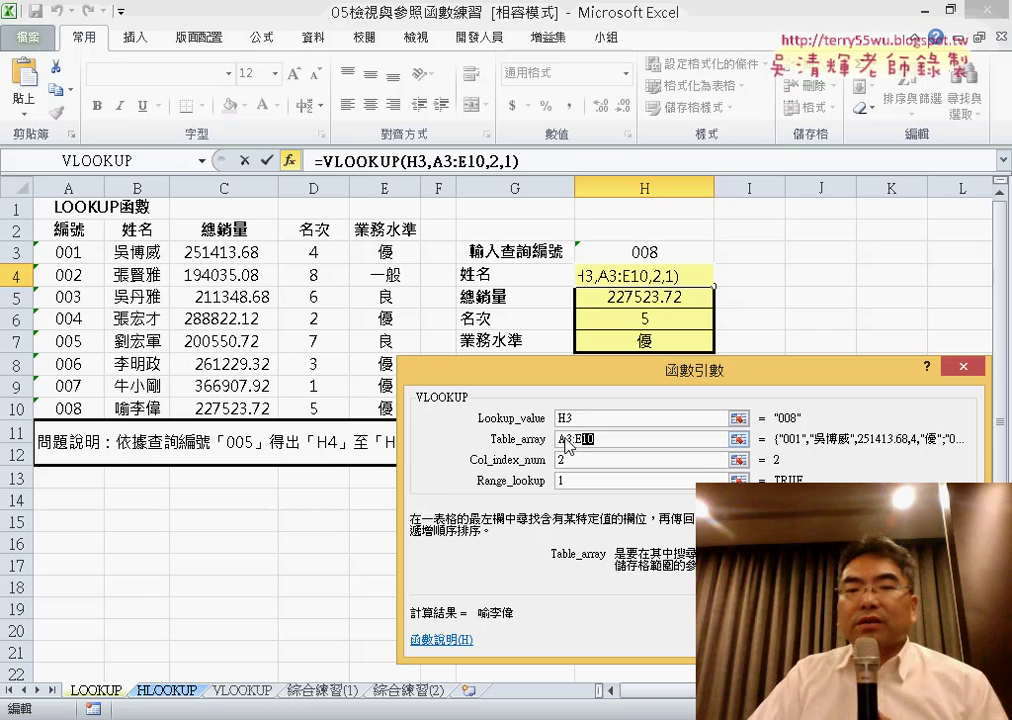
{"action": "left_click_drag", "start_coordinate": [568, 445], "coordinate": [557, 440]}
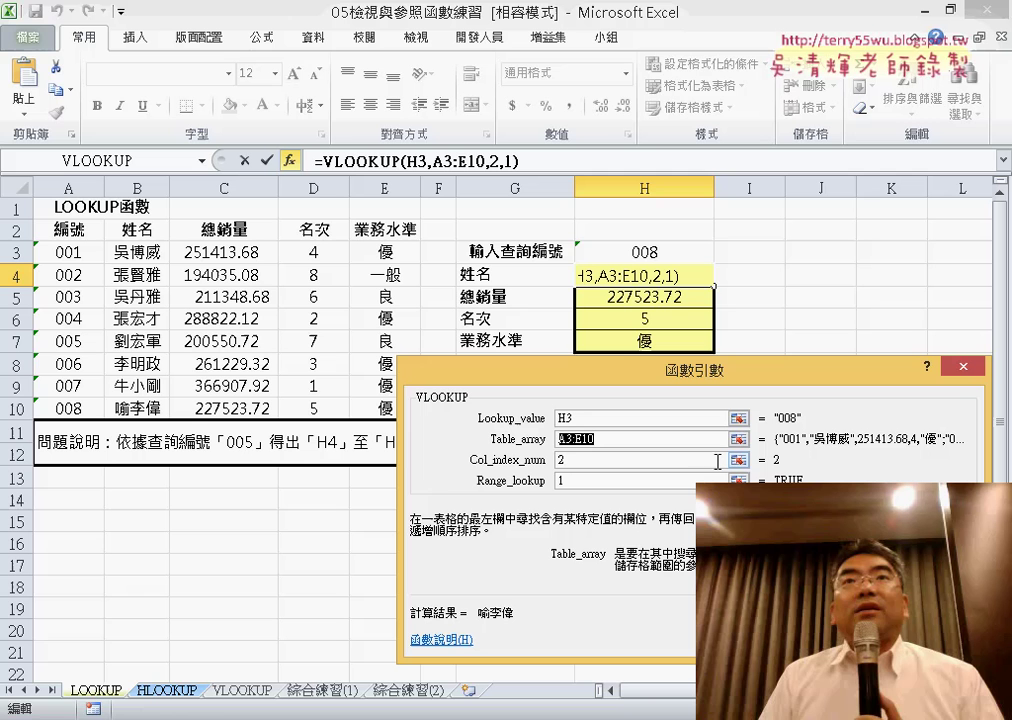
{"action": "left_click", "coordinate": [553, 461]}
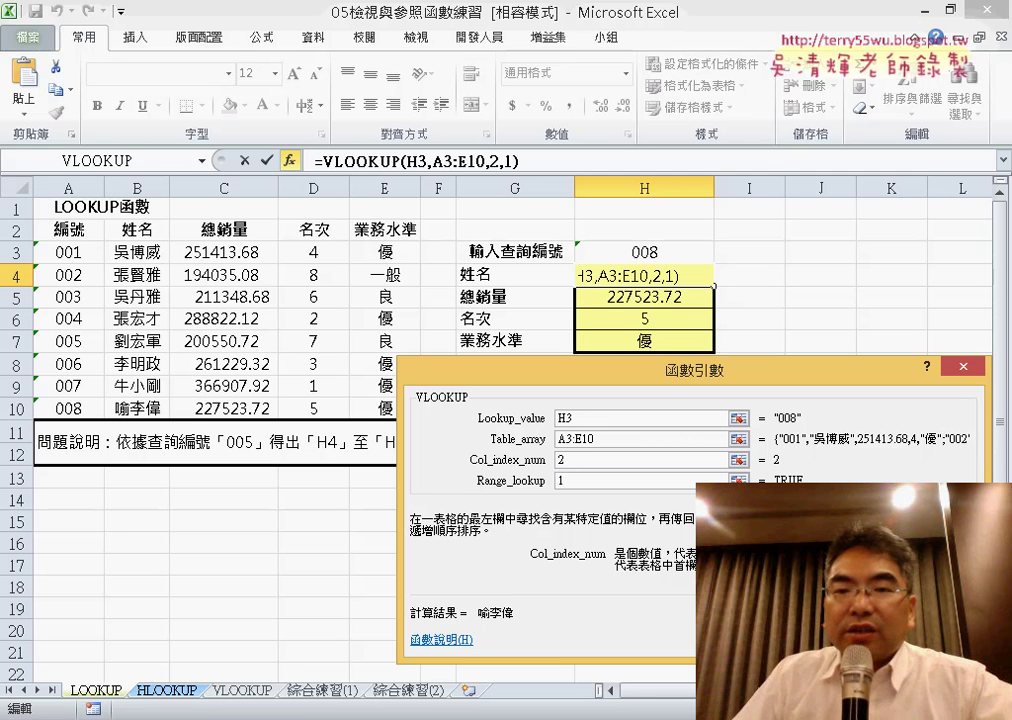
{"action": "key", "text": "Return"}
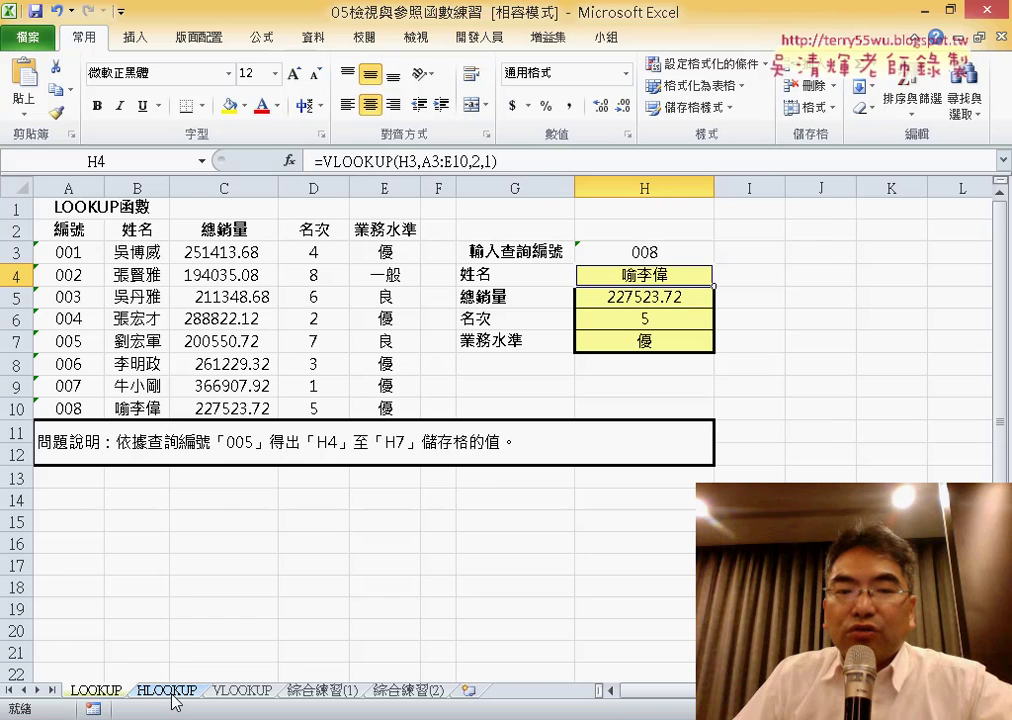
Compare the HLOOKUP sheet's row labels with the LOOKUP sheet's header row, ending on HLOOKUP.
{"action": "left_click", "coordinate": [167, 690]}
{"action": "scroll", "coordinate": [417, 578], "scroll_direction": "up", "scroll_amount": 2}
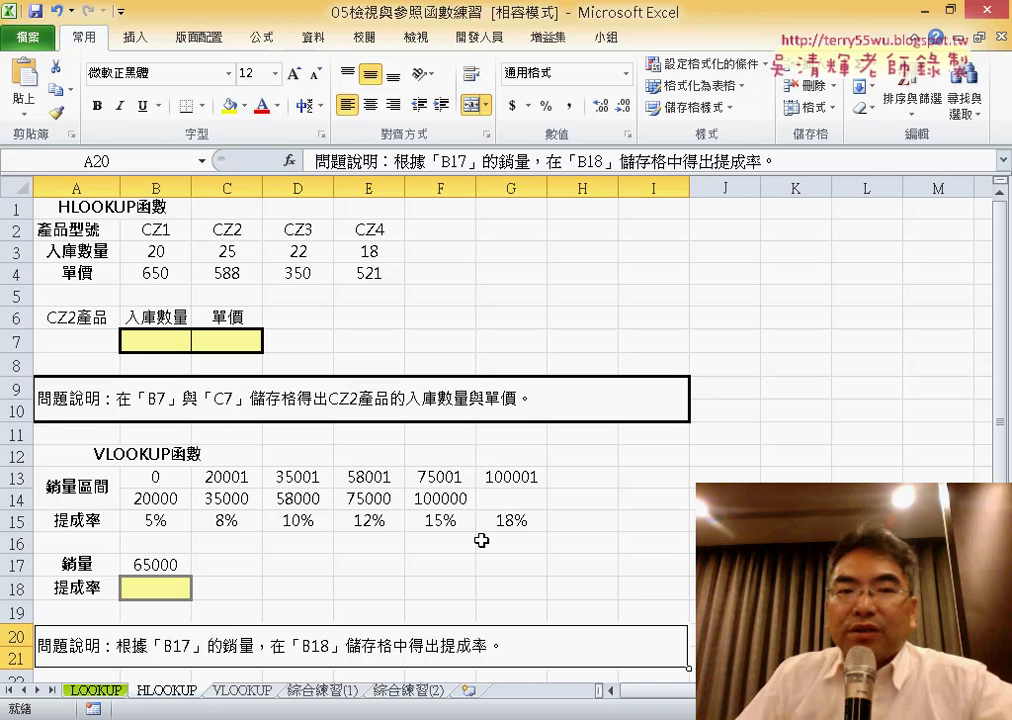
{"action": "left_click_drag", "start_coordinate": [77, 229], "coordinate": [72, 273]}
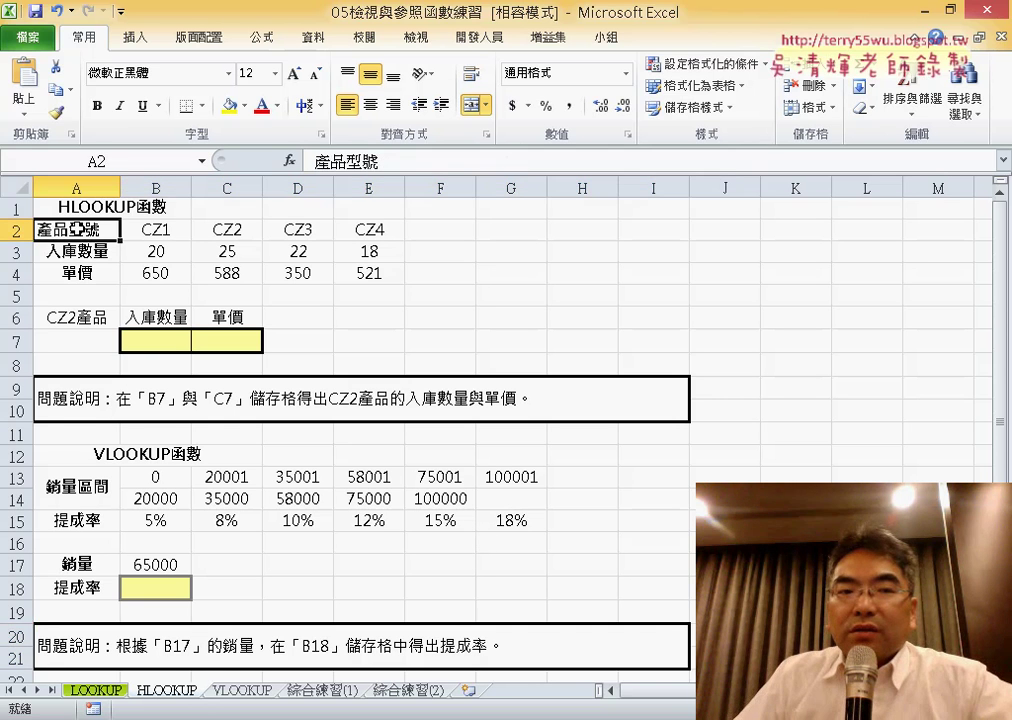
{"action": "left_click", "coordinate": [103, 691]}
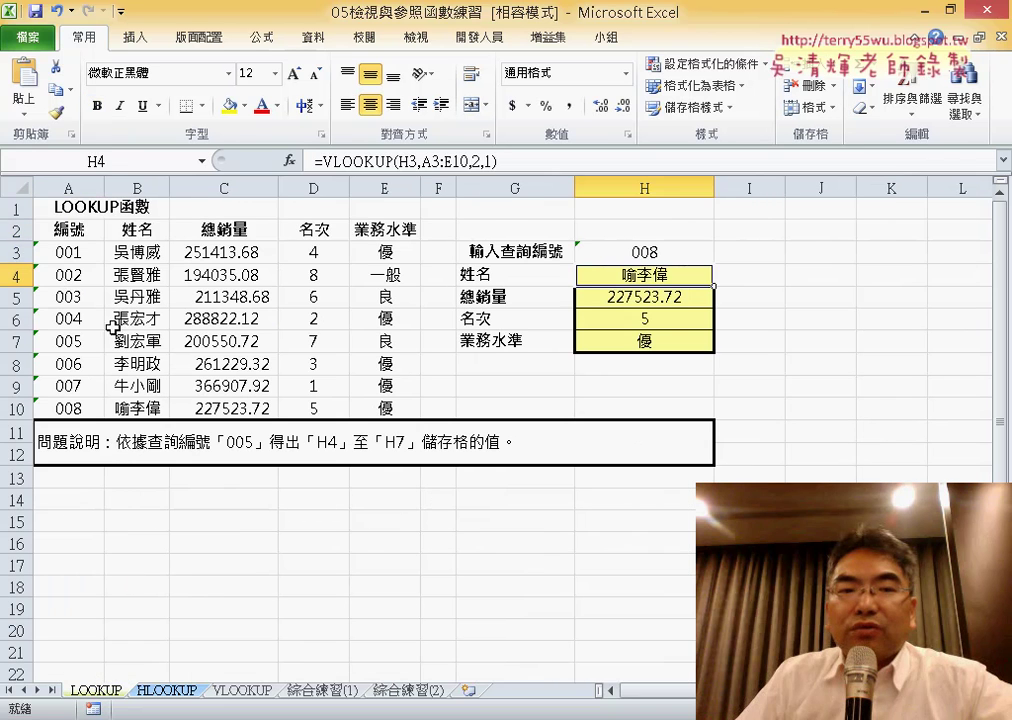
{"action": "left_click_drag", "start_coordinate": [68, 229], "coordinate": [383, 230]}
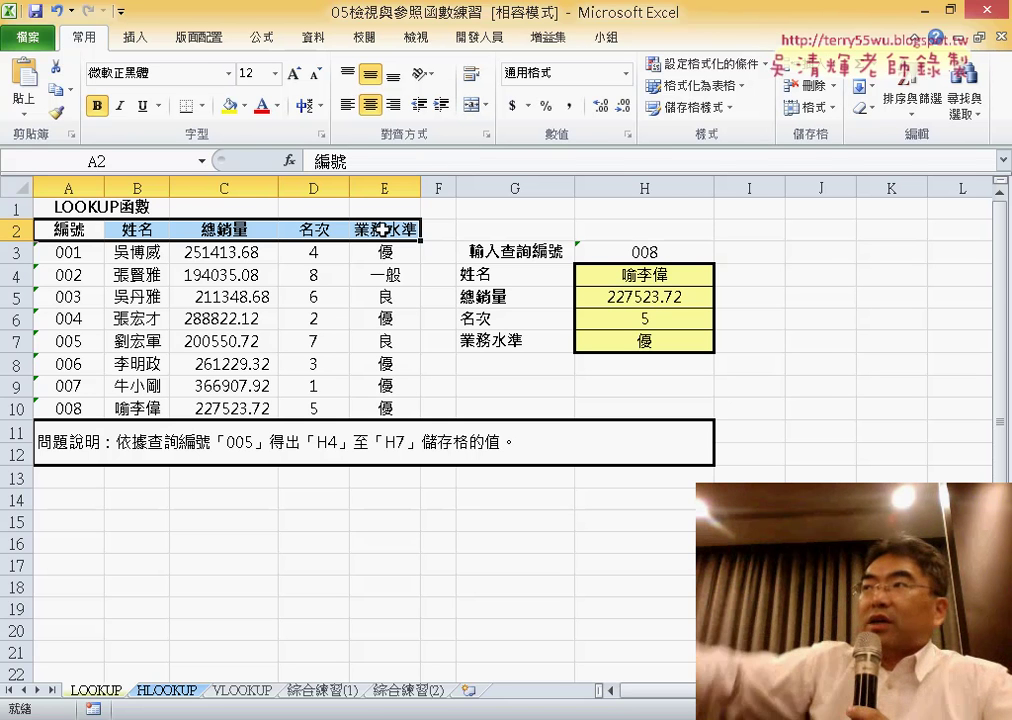
{"action": "left_click", "coordinate": [168, 692]}
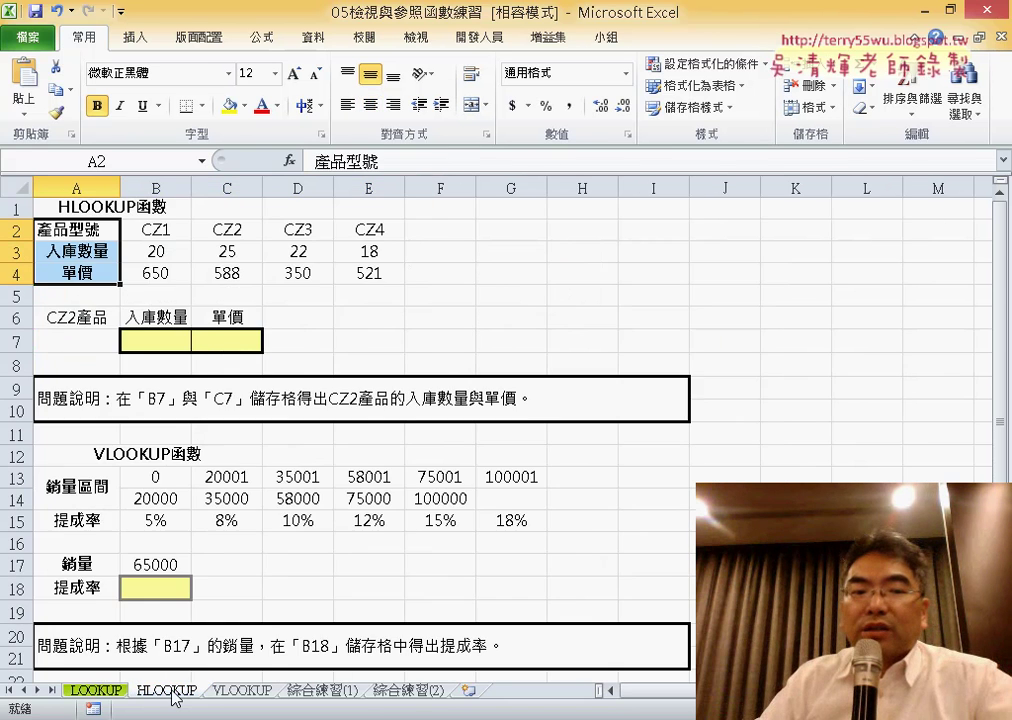
{"action": "left_click", "coordinate": [97, 691]}
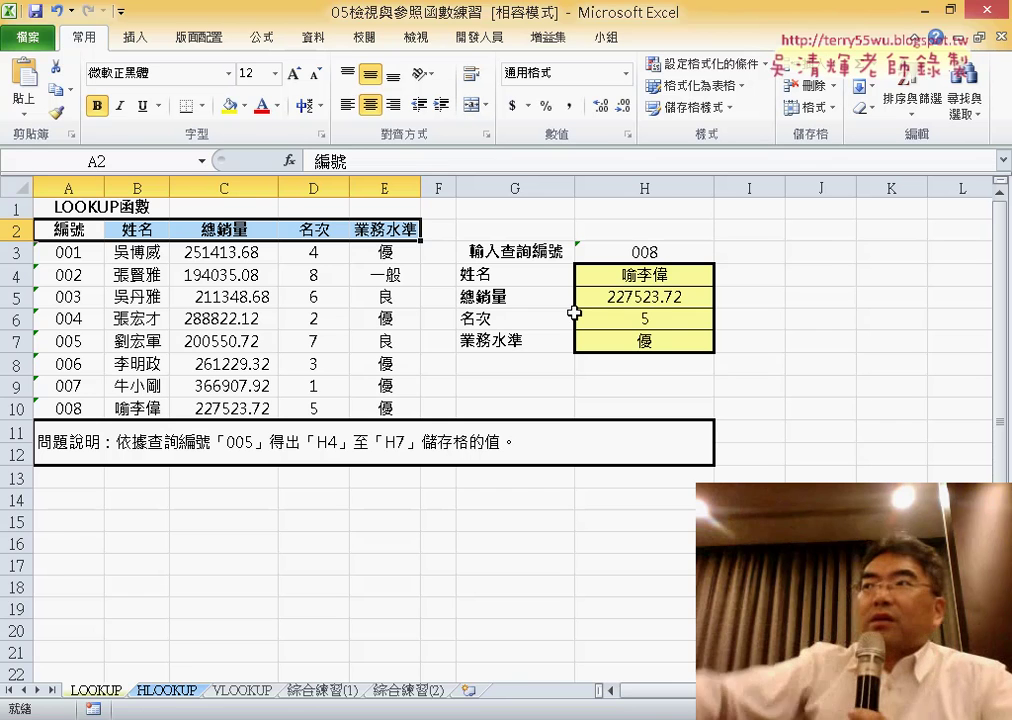
{"action": "left_click", "coordinate": [168, 690]}
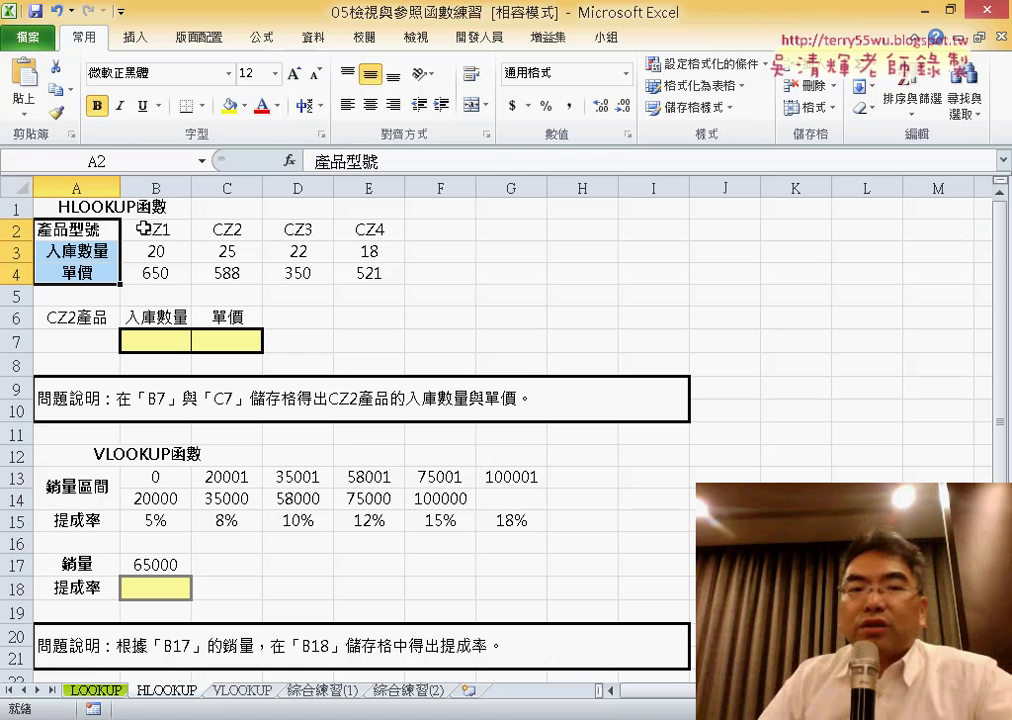
{"action": "left_click", "coordinate": [87, 229]}
{"action": "left_click_drag", "start_coordinate": [114, 229], "coordinate": [95, 268]}
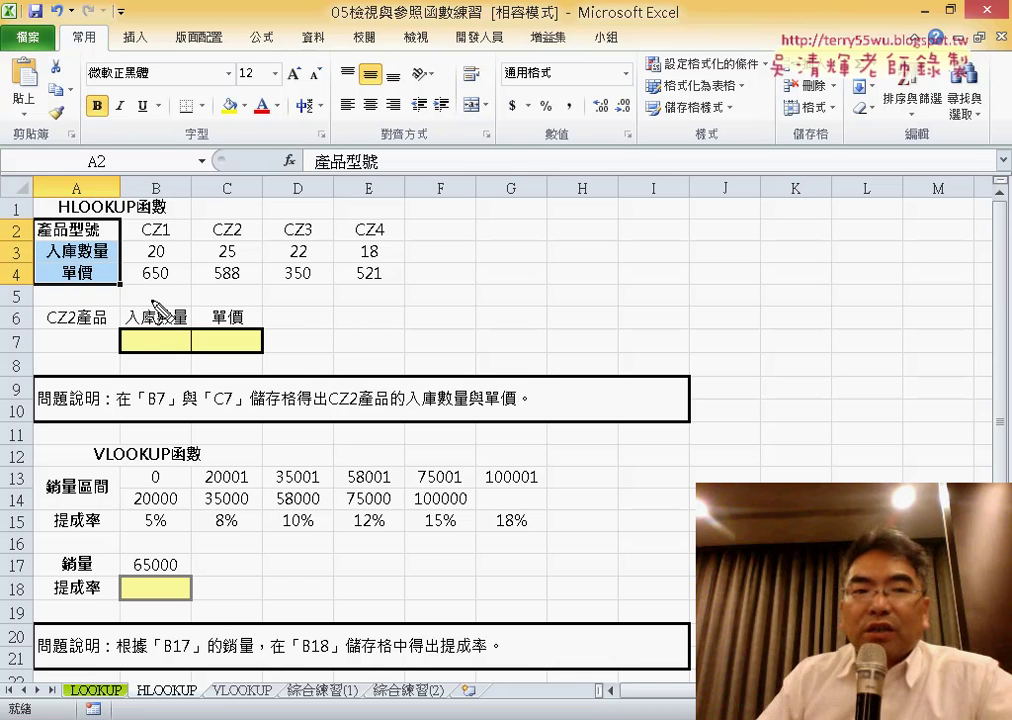
{"action": "left_click_drag", "start_coordinate": [125, 288], "coordinate": [150, 210]}
{"action": "left_click_drag", "start_coordinate": [290, 110], "coordinate": [122, 198]}
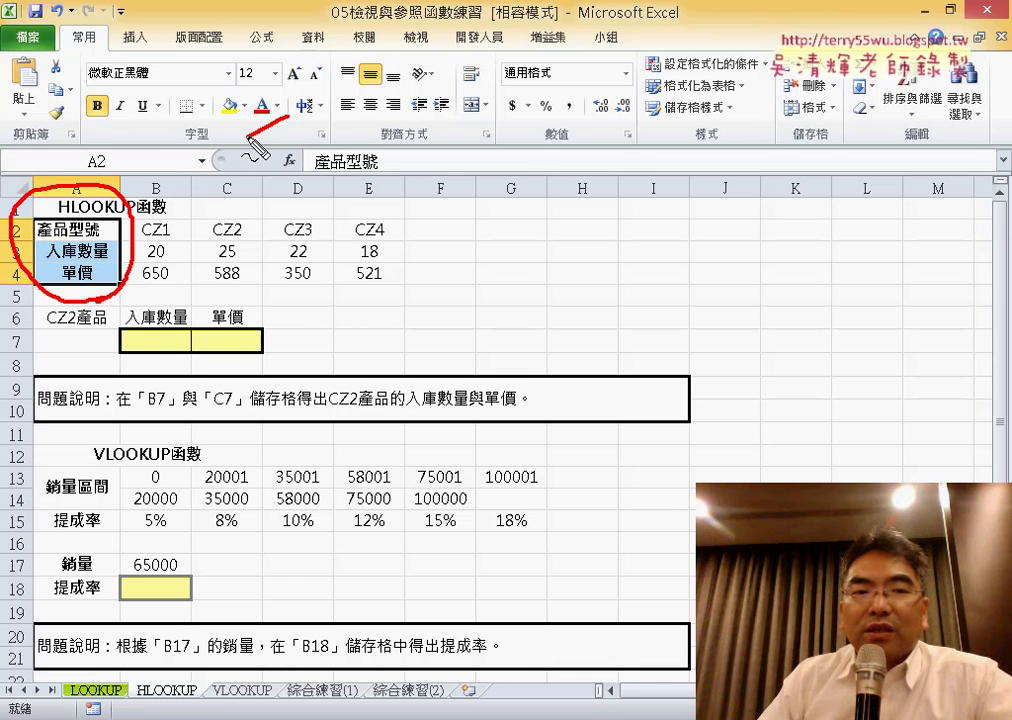
{"action": "mouse_move", "coordinate": [156, 150]}
{"action": "left_mouse_down"}
{"action": "mouse_move", "coordinate": [120, 198]}
{"action": "mouse_move", "coordinate": [218, 194]}
{"action": "left_mouse_up"}
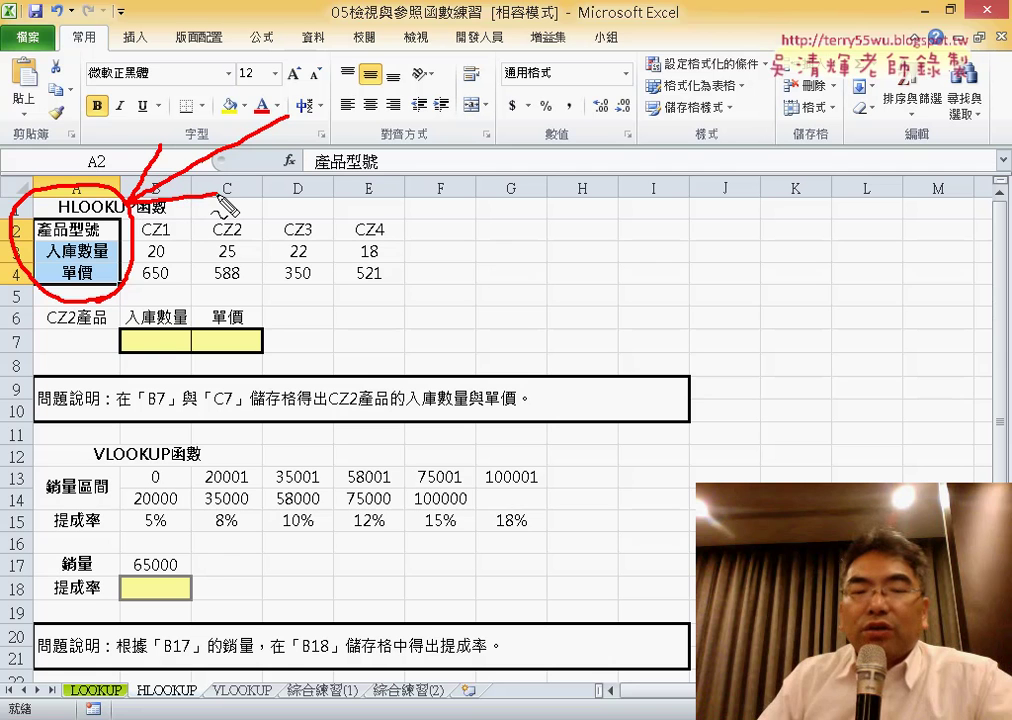
{"action": "key", "text": "Escape"}
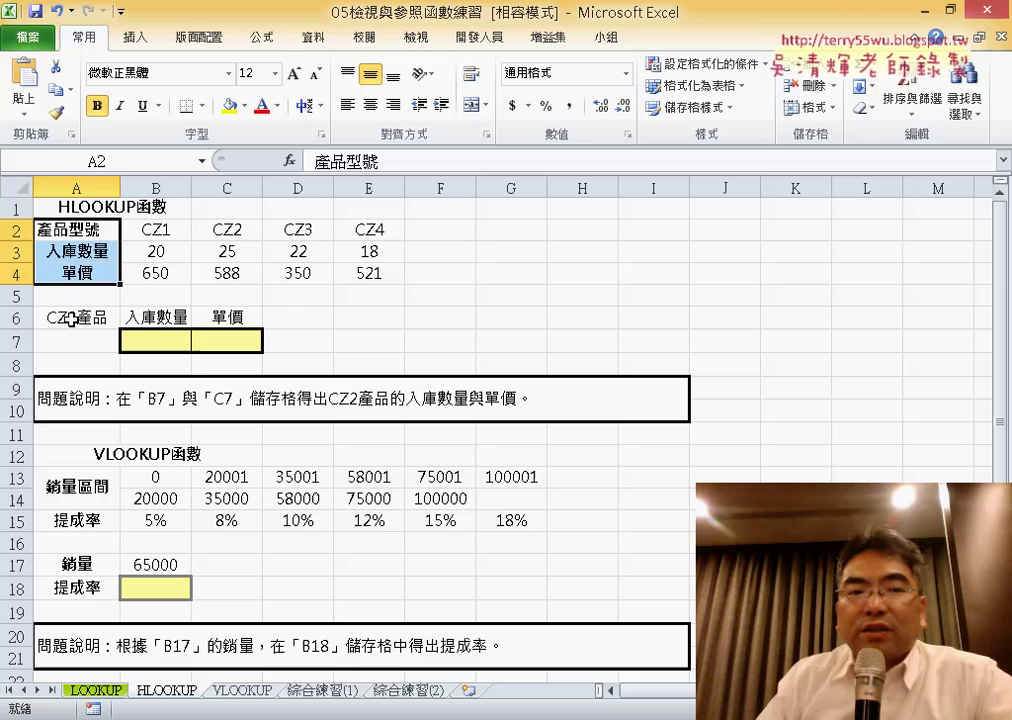
{"action": "left_click", "coordinate": [165, 343]}
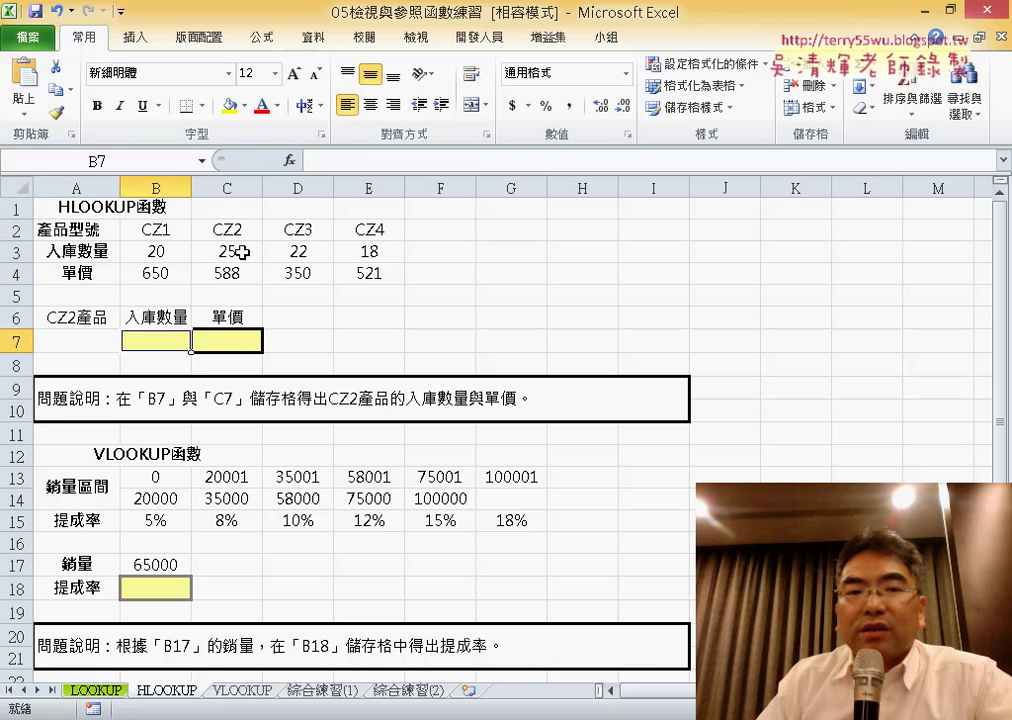
{"action": "left_click", "coordinate": [242, 253]}
{"action": "left_click", "coordinate": [165, 343]}
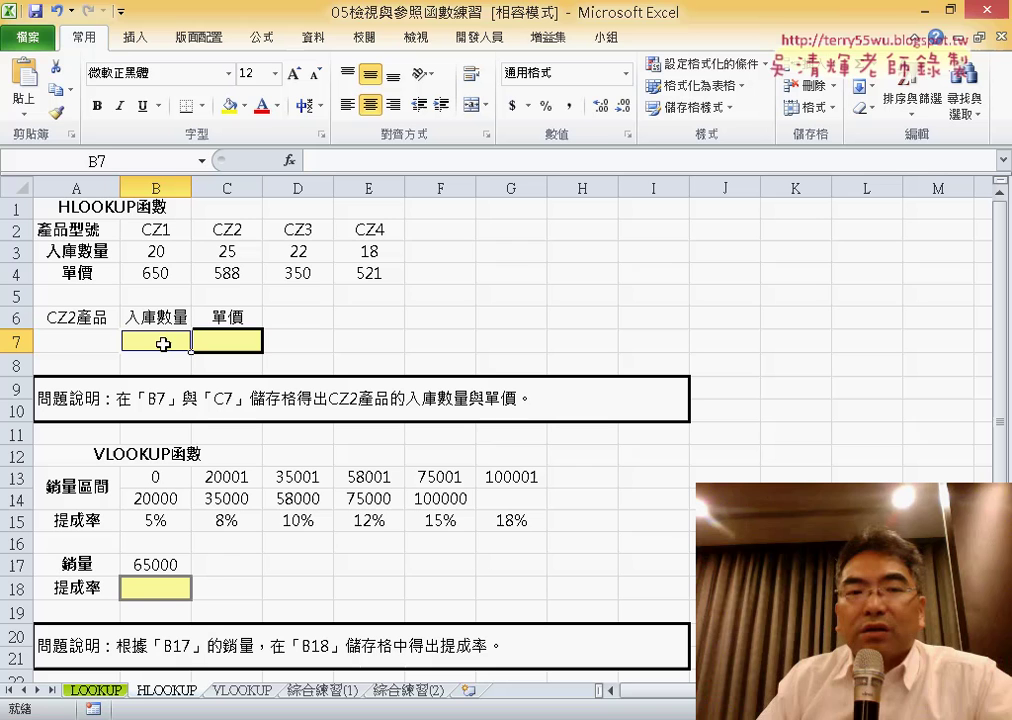
{"action": "left_click", "coordinate": [223, 271]}
{"action": "left_click", "coordinate": [240, 345]}
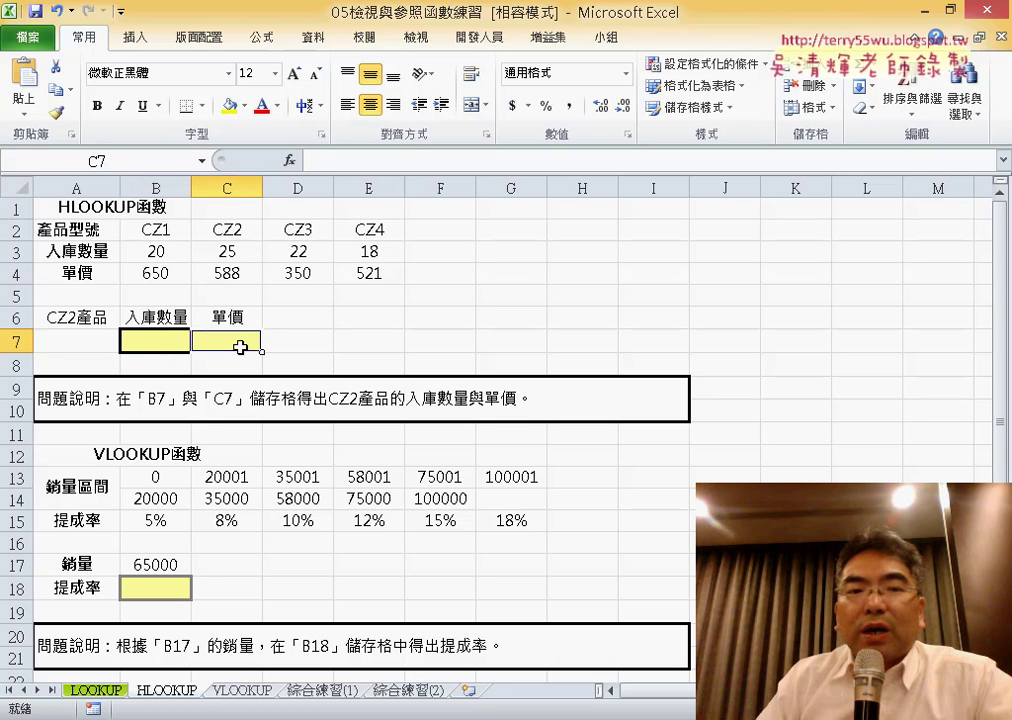
{"action": "left_click", "coordinate": [150, 346]}
Insert the HLOOKUP function into B7 from the Lookup & Reference functions.
{"action": "left_click", "coordinate": [290, 160]}
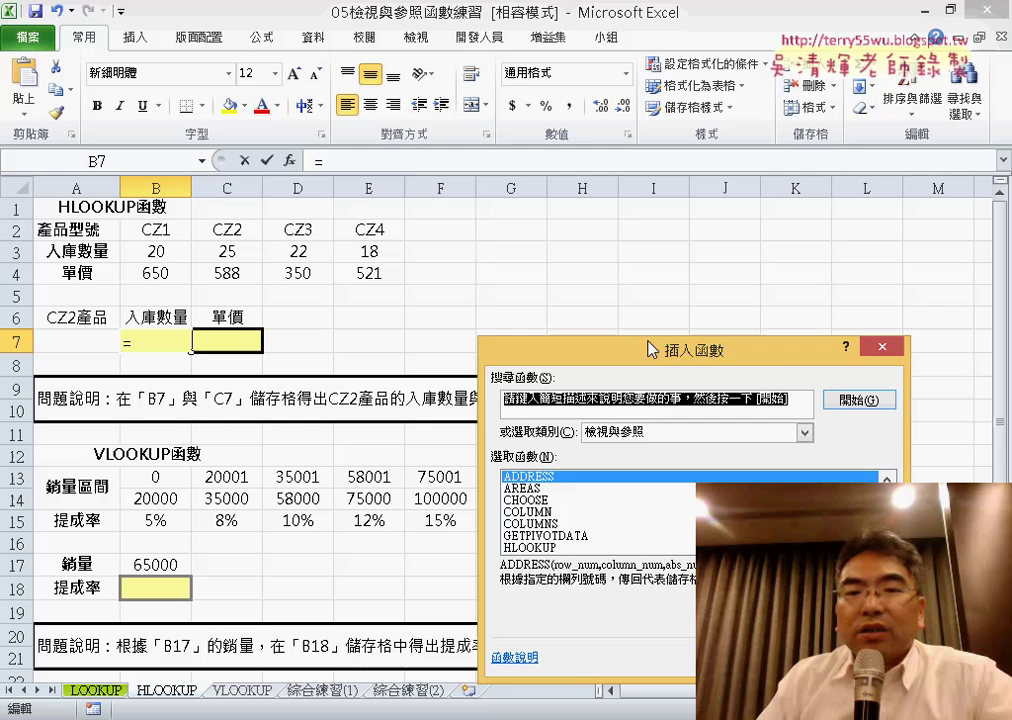
{"action": "left_click_drag", "start_coordinate": [664, 350], "coordinate": [600, 48]}
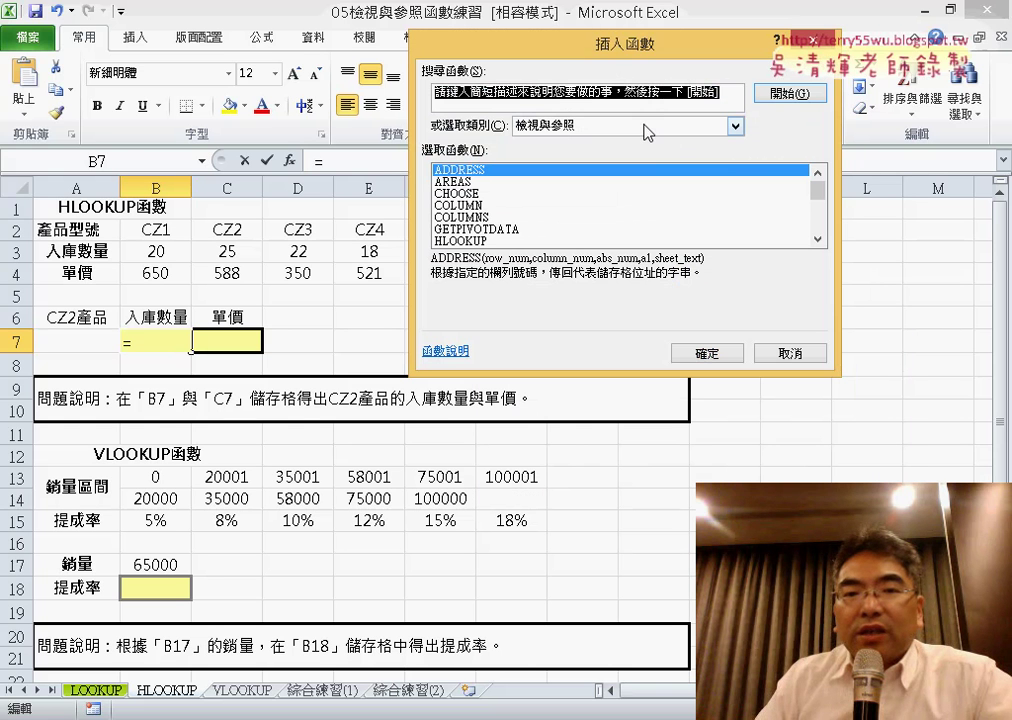
{"action": "left_click", "coordinate": [470, 241]}
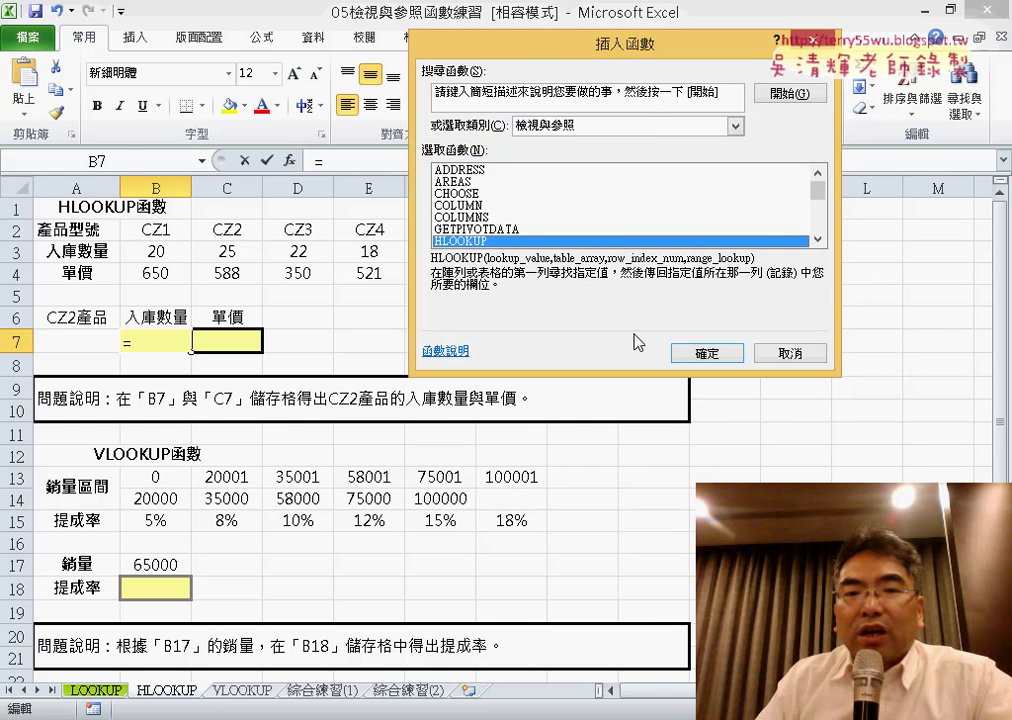
{"action": "left_click", "coordinate": [712, 355]}
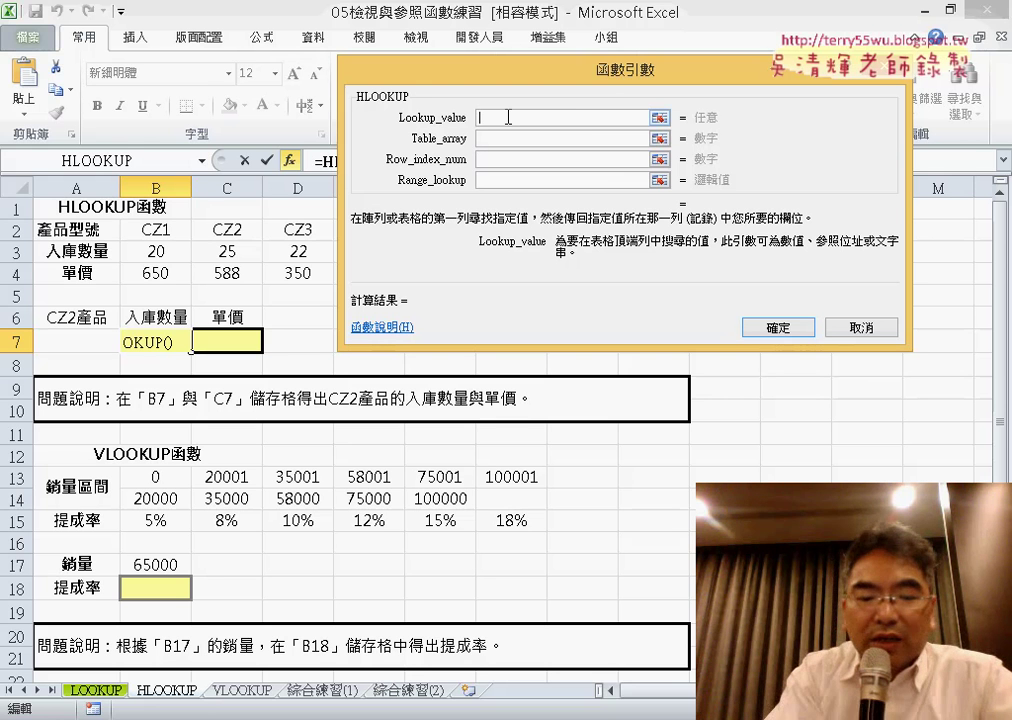
Enter "CZ2" as the lookup value and B2:E4 as the table array.
{"action": "type", "text": "C"}
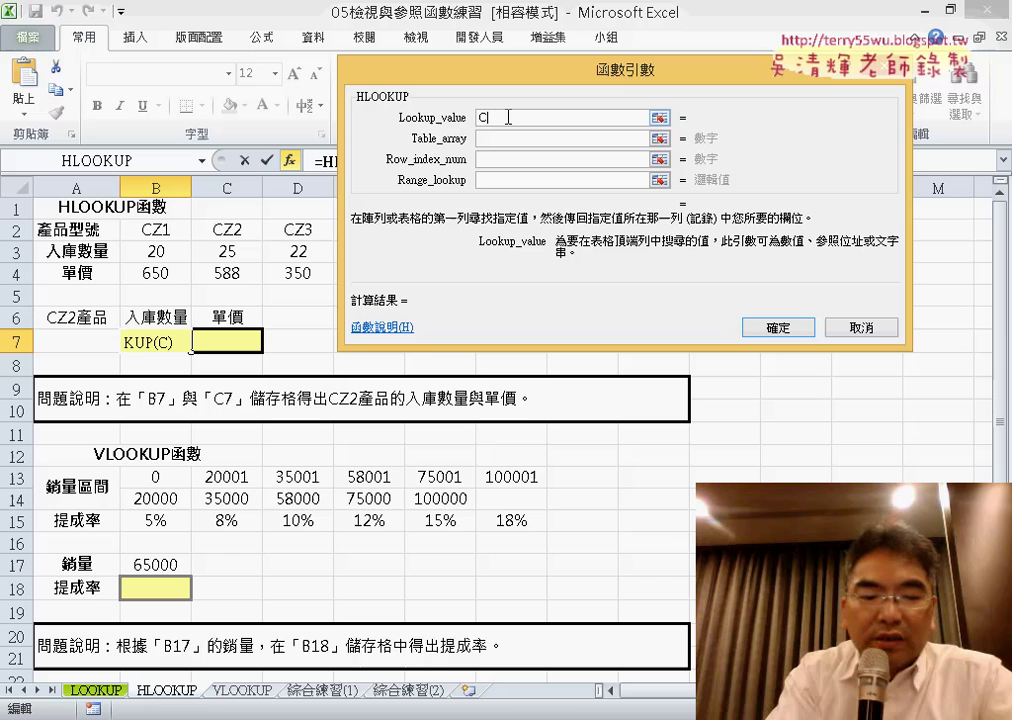
{"action": "type", "text": "Z2"}
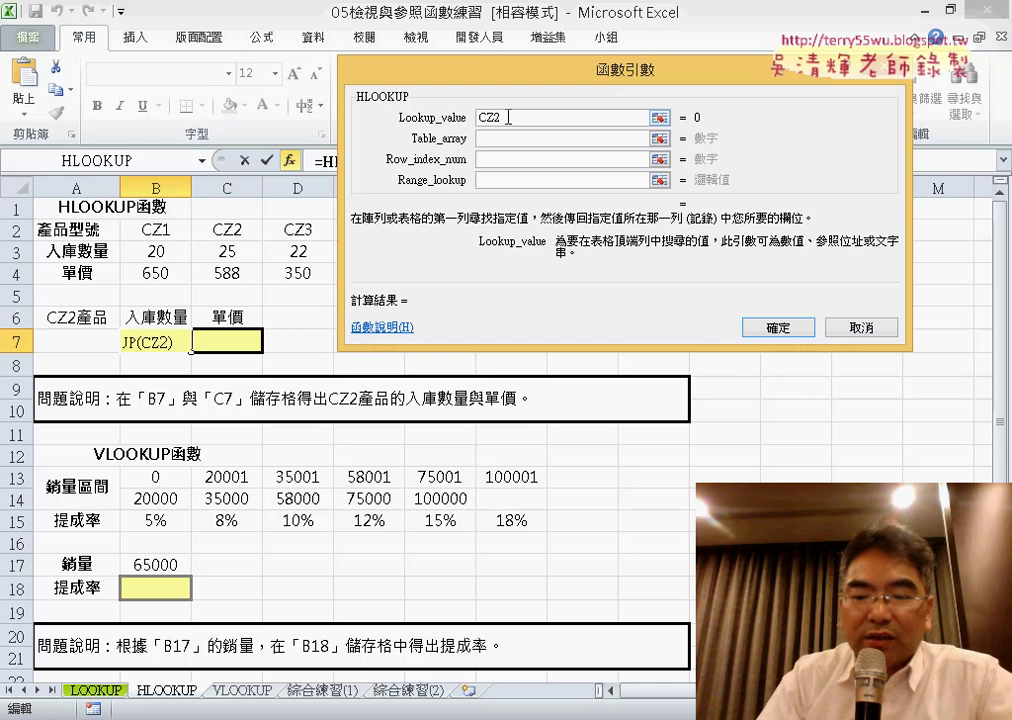
{"action": "type", "text": "\""}
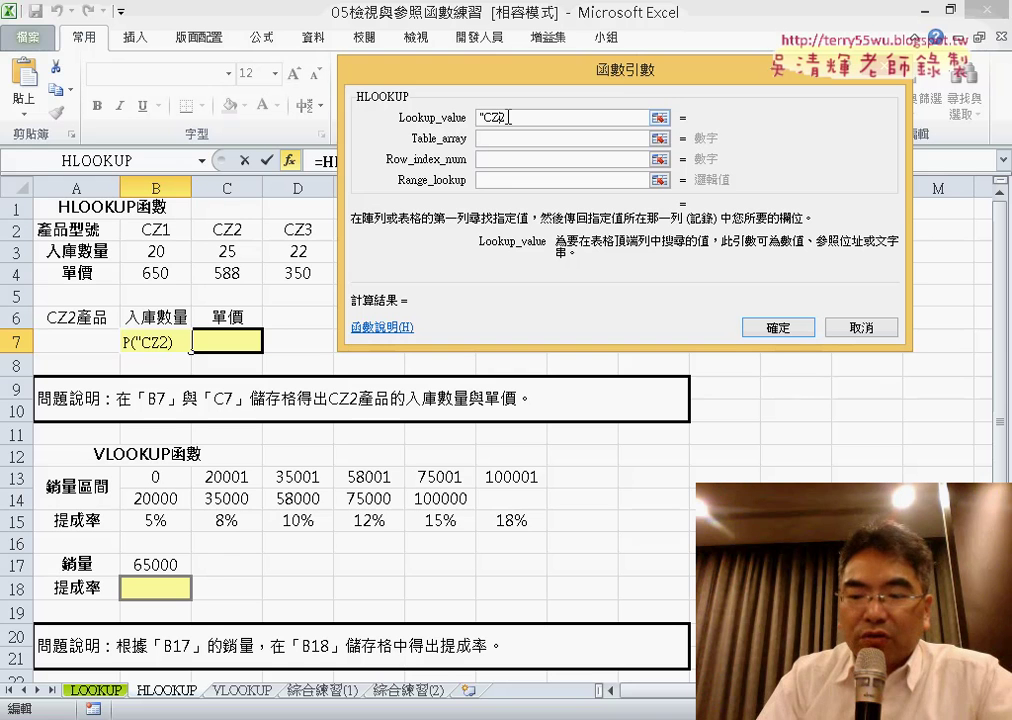
{"action": "type", "text": "\""}
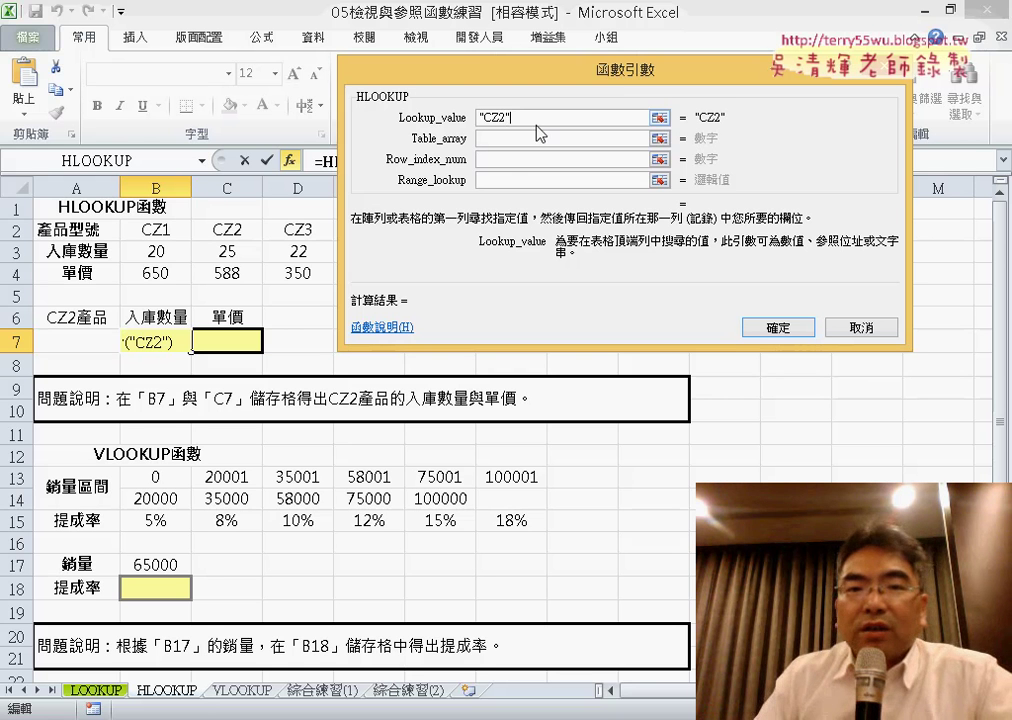
{"action": "key", "text": "Tab"}
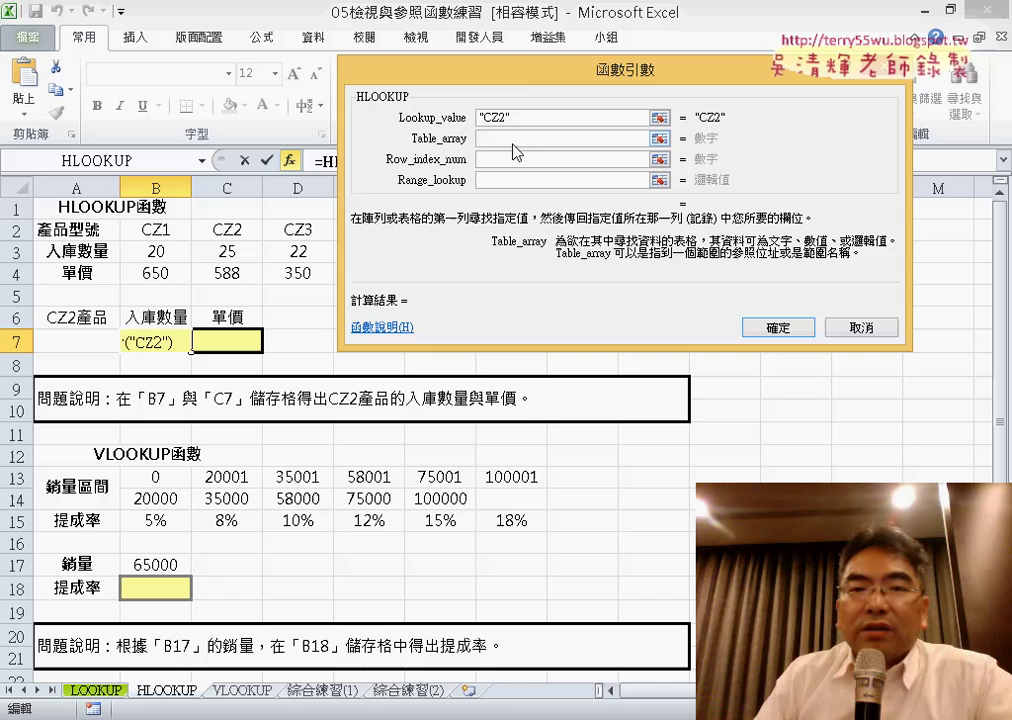
{"action": "mouse_move", "coordinate": [501, 62]}
{"action": "left_mouse_down"}
{"action": "mouse_move", "coordinate": [344, 378]}
{"action": "mouse_move", "coordinate": [312, 363]}
{"action": "left_mouse_up"}
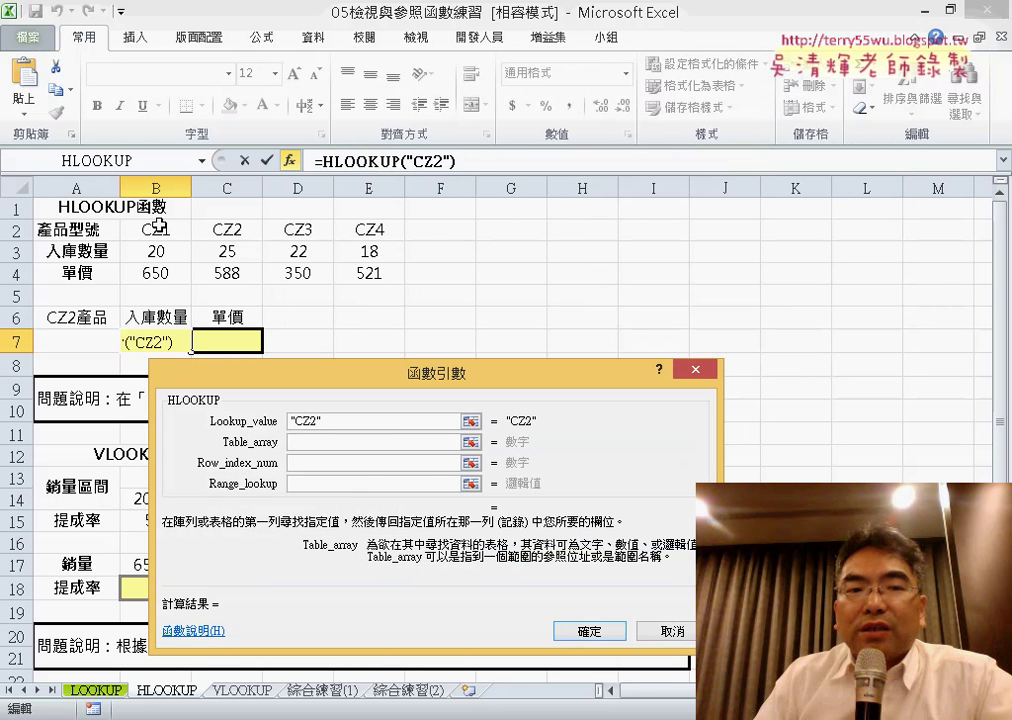
{"action": "left_click_drag", "start_coordinate": [158, 226], "coordinate": [365, 276]}
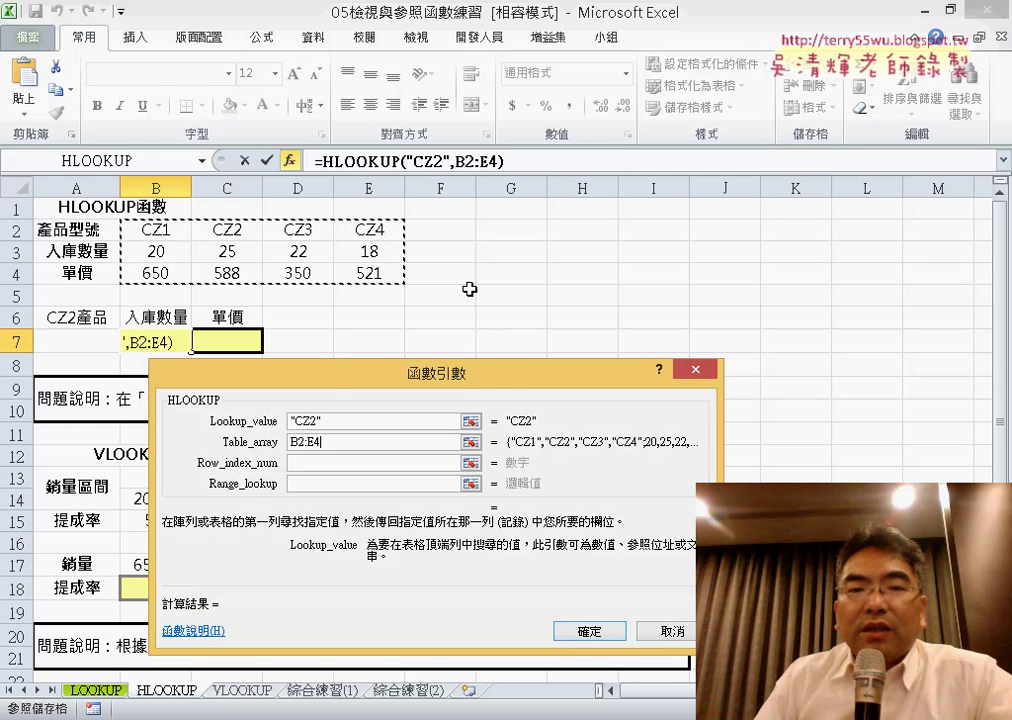
{"action": "left_click_drag", "start_coordinate": [501, 376], "coordinate": [765, 128]}
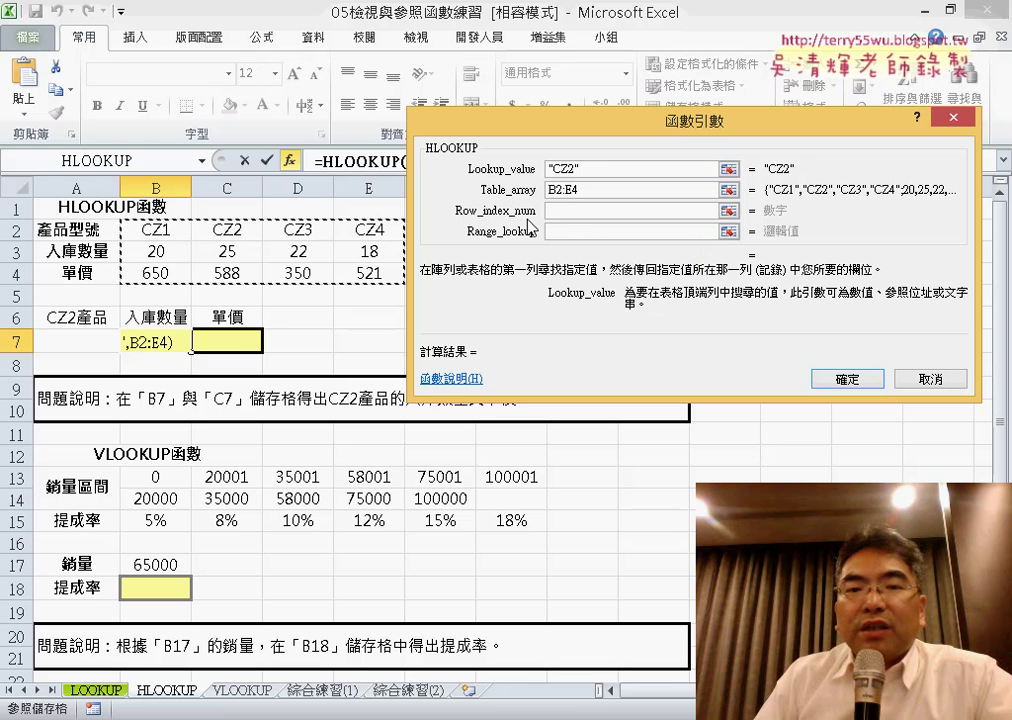
Set row index 2 and range lookup 0 so B7 reads =HLOOKUP("CZ2",B2:E4,2,0) and returns 25.
{"action": "left_click", "coordinate": [616, 210]}
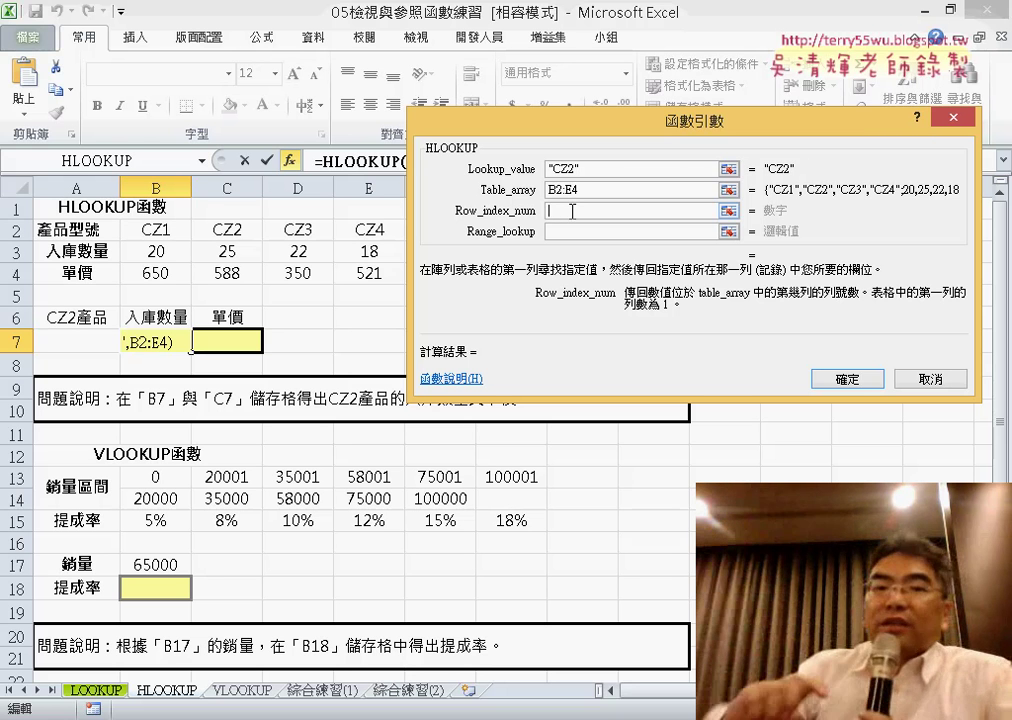
{"action": "type", "text": "2"}
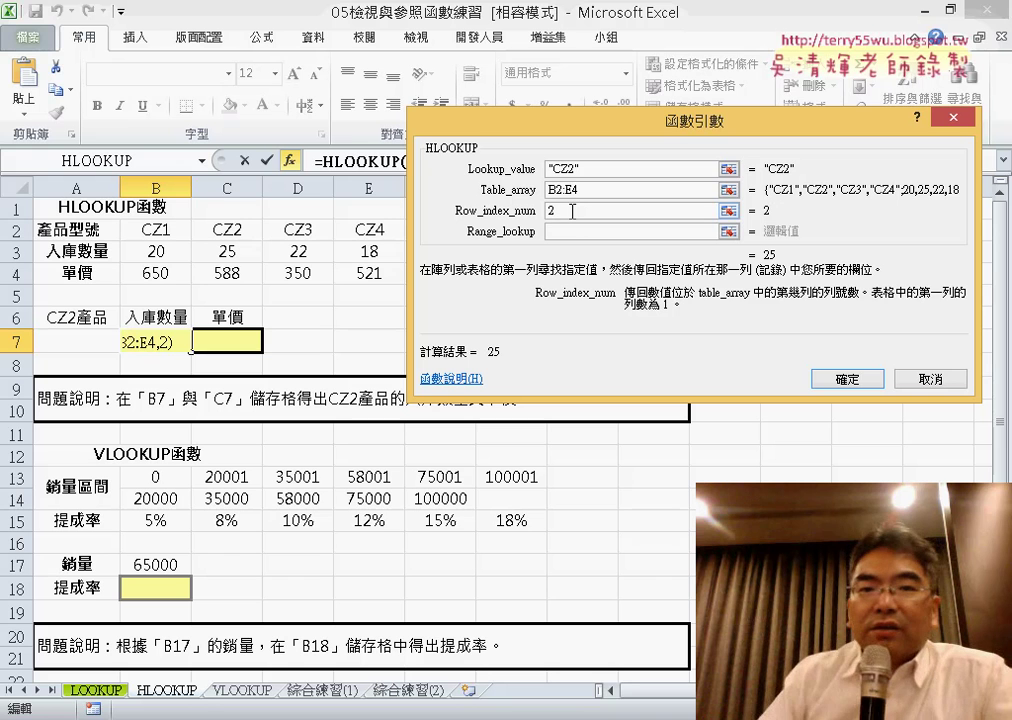
{"action": "left_click", "coordinate": [577, 235]}
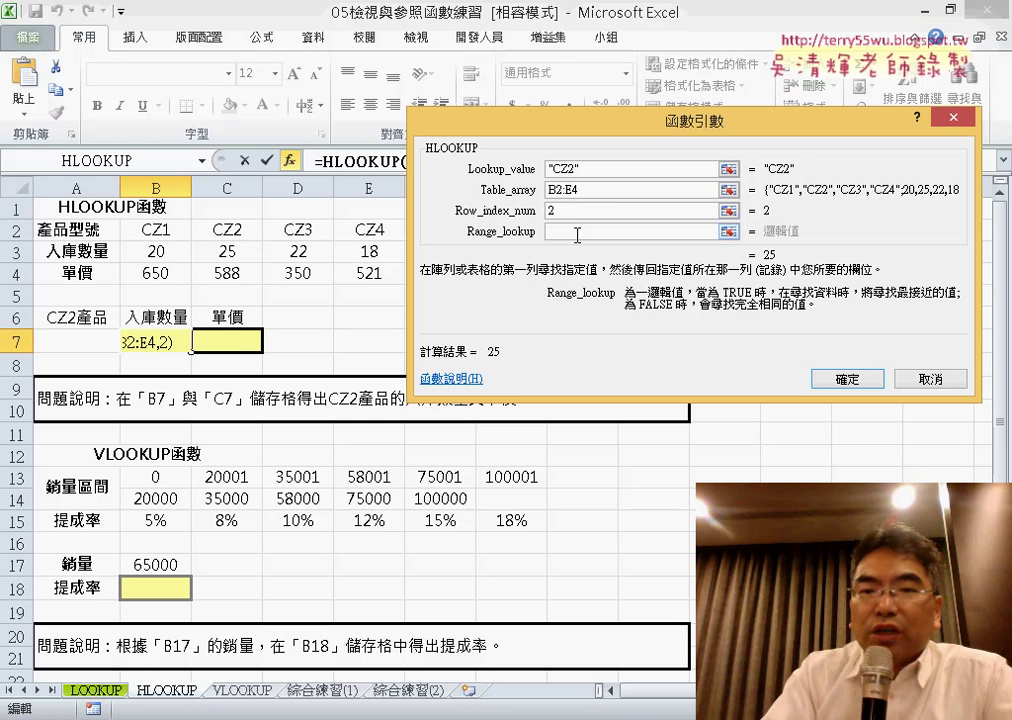
{"action": "type", "text": "0"}
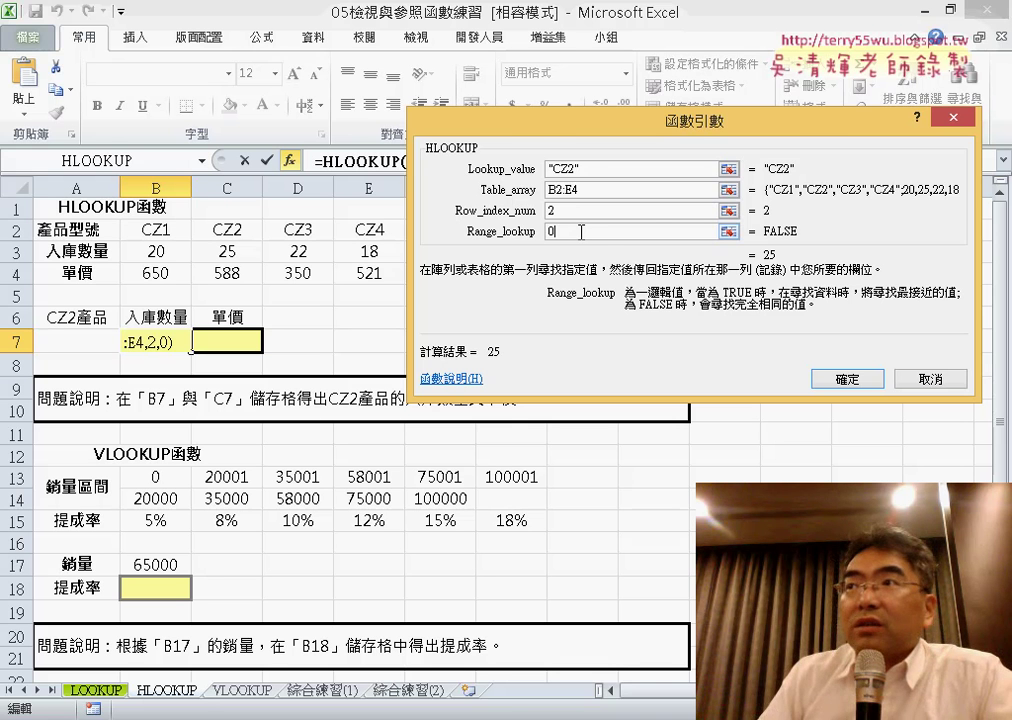
{"action": "left_click", "coordinate": [847, 379]}
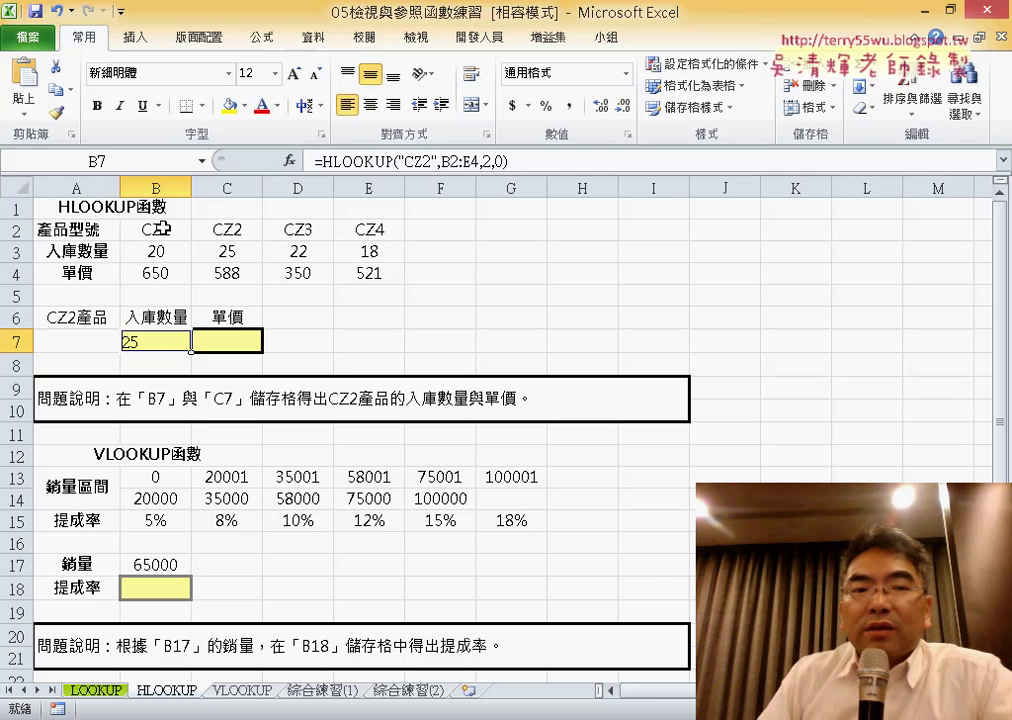
{"action": "left_click_drag", "start_coordinate": [161, 228], "coordinate": [356, 228]}
{"action": "left_click", "coordinate": [231, 231]}
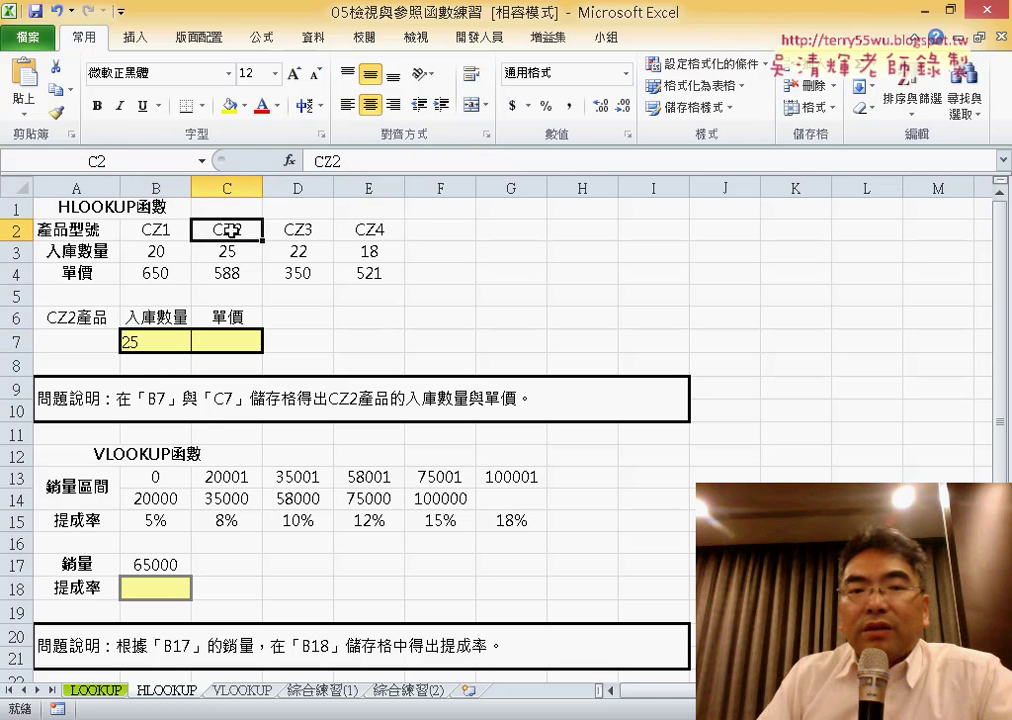
{"action": "left_click", "coordinate": [232, 254]}
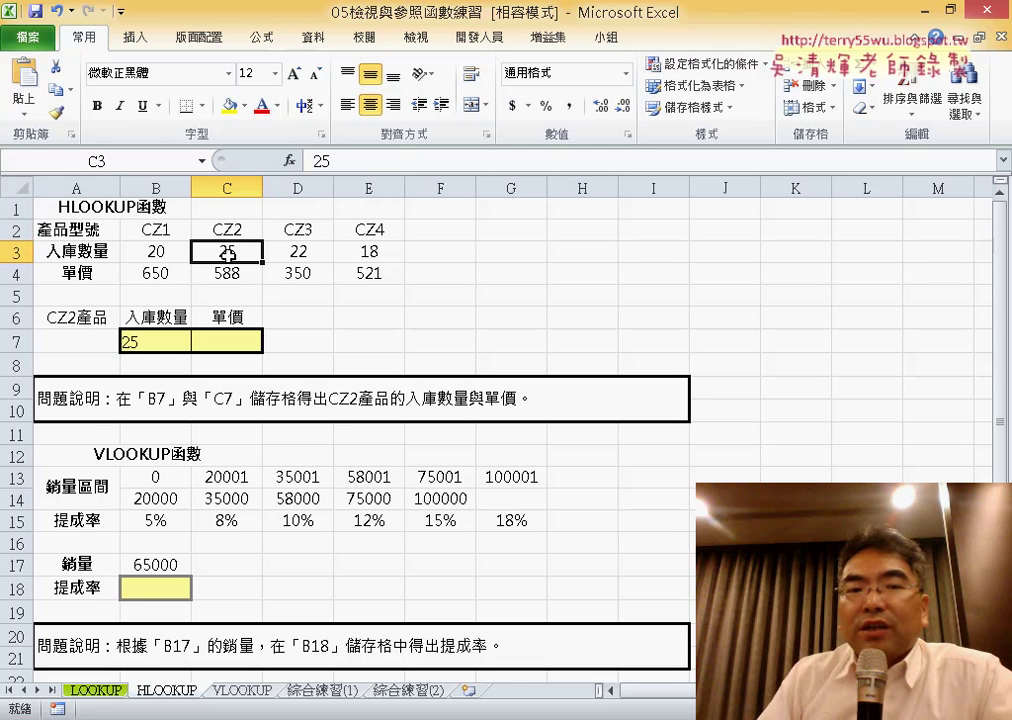
{"action": "left_click", "coordinate": [228, 272]}
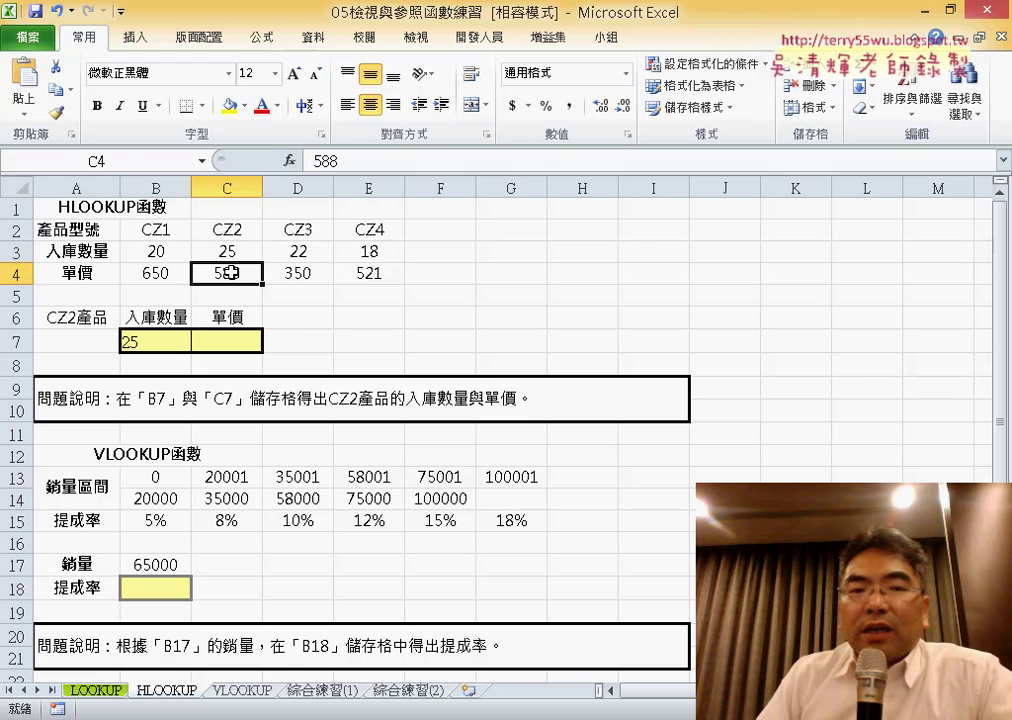
{"action": "left_click", "coordinate": [160, 340]}
{"action": "left_click_drag", "start_coordinate": [530, 161], "coordinate": [313, 161]}
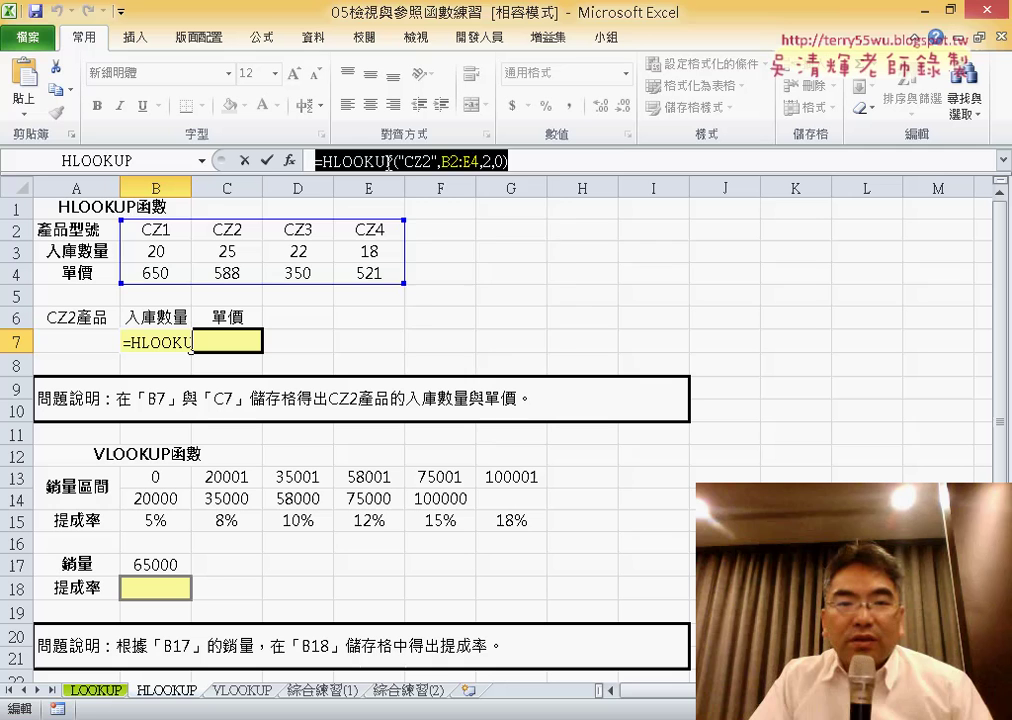
{"action": "right_click", "coordinate": [389, 162]}
{"action": "left_click", "coordinate": [431, 206]}
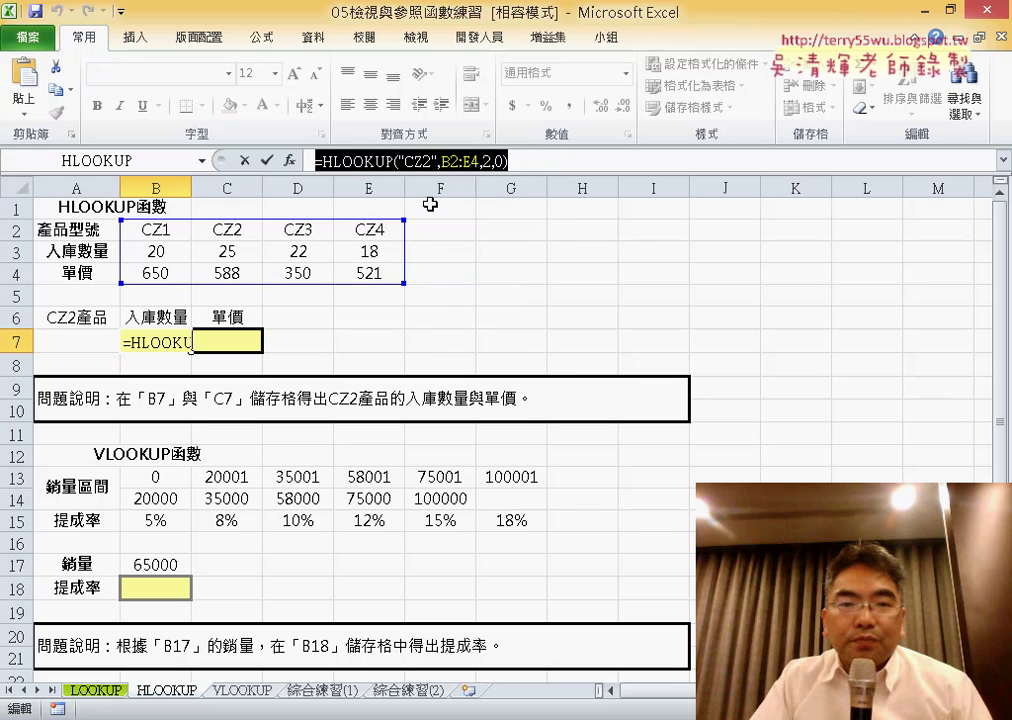
{"action": "left_click", "coordinate": [250, 161]}
{"action": "left_click", "coordinate": [250, 338]}
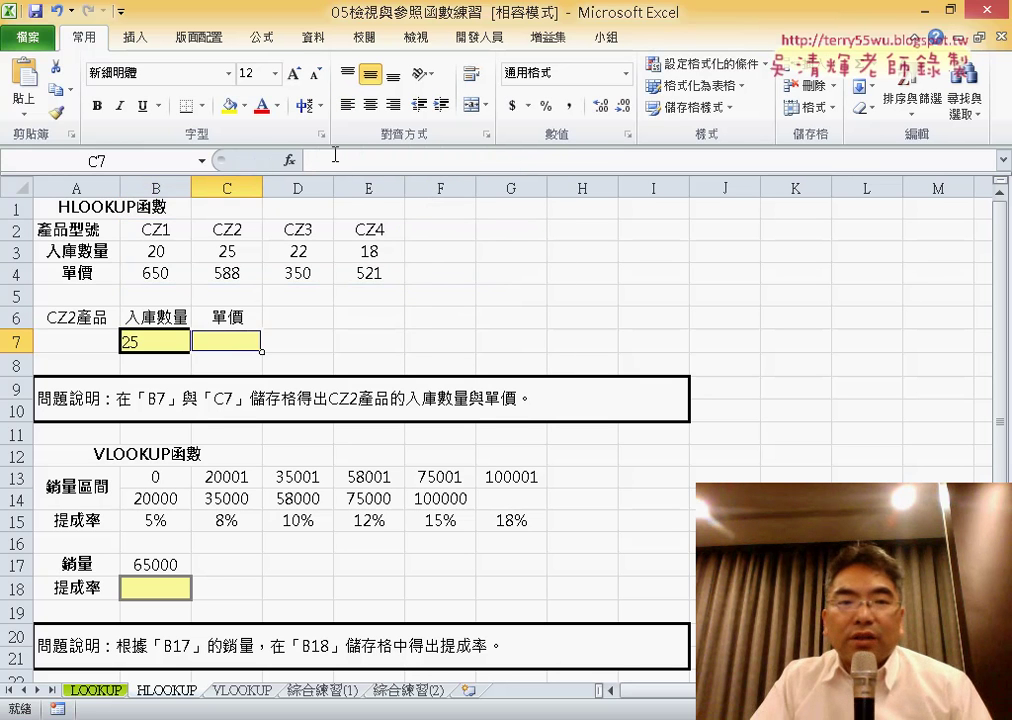
{"action": "right_click", "coordinate": [336, 162]}
{"action": "left_click", "coordinate": [375, 238]}
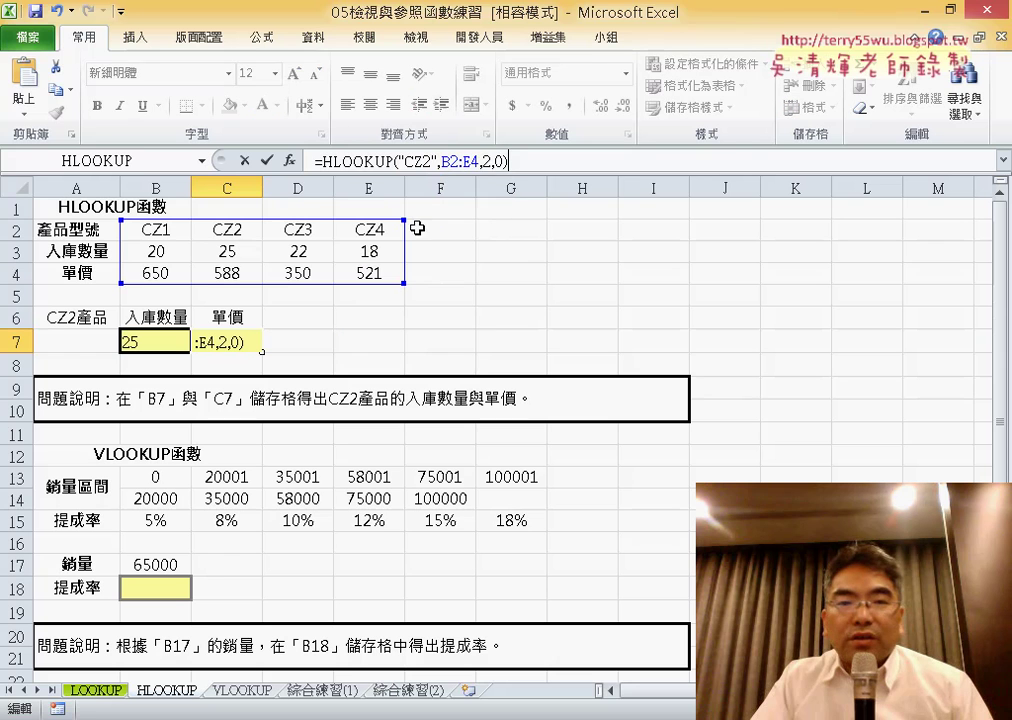
{"action": "double_click", "coordinate": [487, 161]}
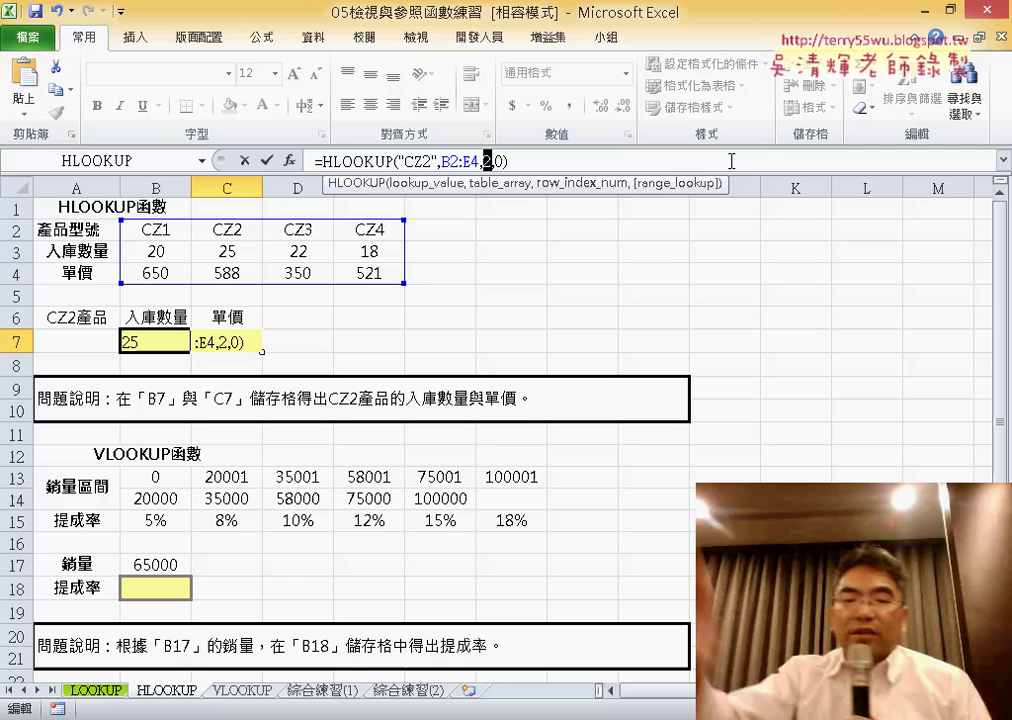
{"action": "type", "text": "3"}
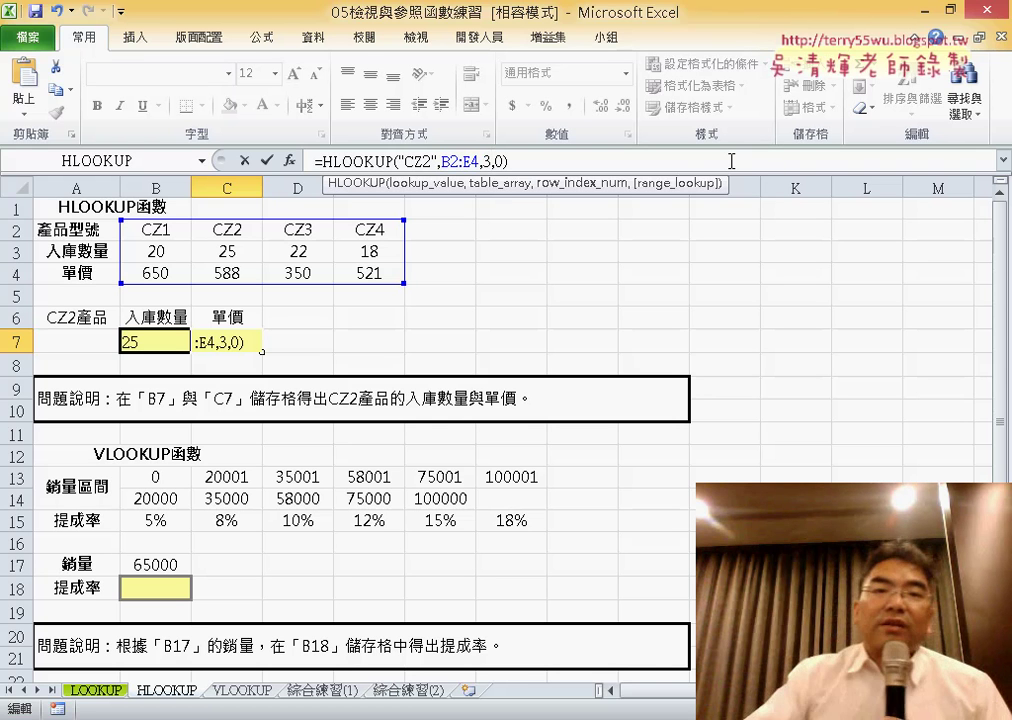
{"action": "left_click", "coordinate": [265, 160]}
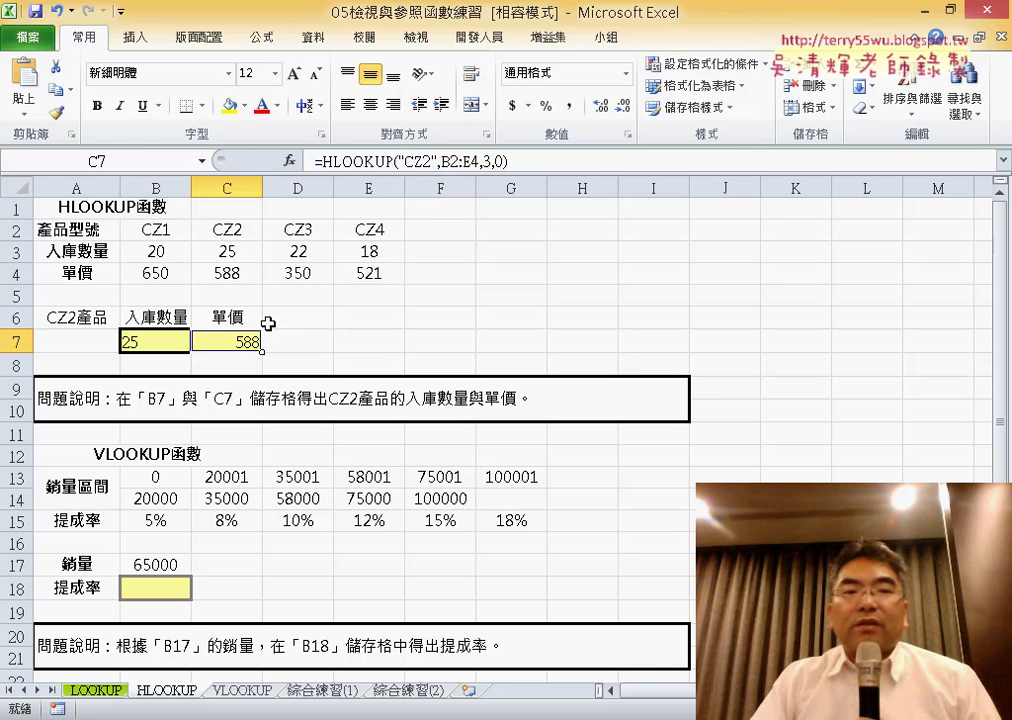
{"action": "left_click", "coordinate": [174, 340]}
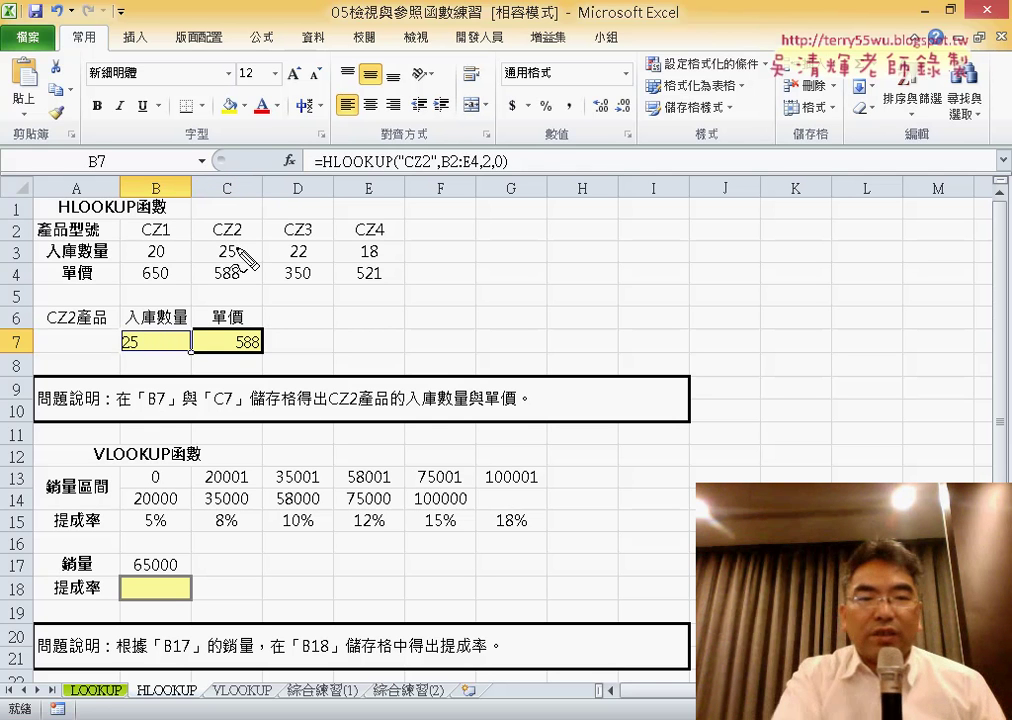
Circle CZ2 and draw pen arrows linking 25 and 588 to B7 and C7, then clear the ink.
{"action": "mouse_move", "coordinate": [245, 212]}
{"action": "left_mouse_down"}
{"action": "mouse_move", "coordinate": [263, 228]}
{"action": "mouse_move", "coordinate": [254, 214]}
{"action": "left_mouse_up"}
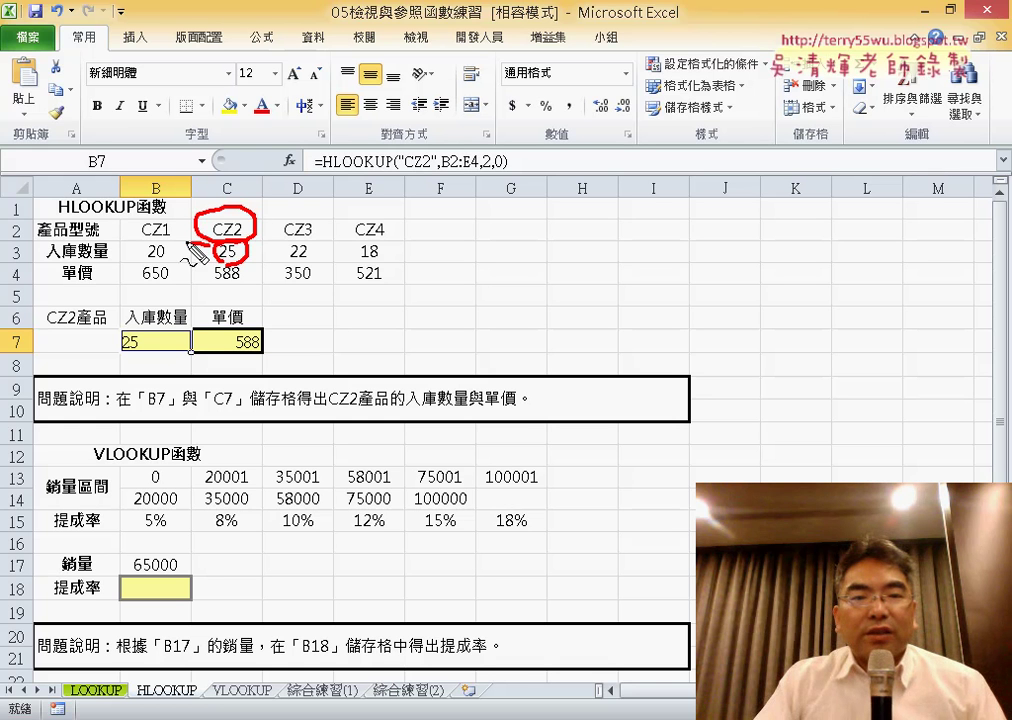
{"action": "mouse_move", "coordinate": [187, 243]}
{"action": "left_mouse_down"}
{"action": "mouse_move", "coordinate": [146, 339]}
{"action": "mouse_move", "coordinate": [150, 326]}
{"action": "left_mouse_up"}
{"action": "mouse_move", "coordinate": [236, 260]}
{"action": "left_mouse_down"}
{"action": "mouse_move", "coordinate": [230, 337]}
{"action": "mouse_move", "coordinate": [245, 321]}
{"action": "left_mouse_up"}
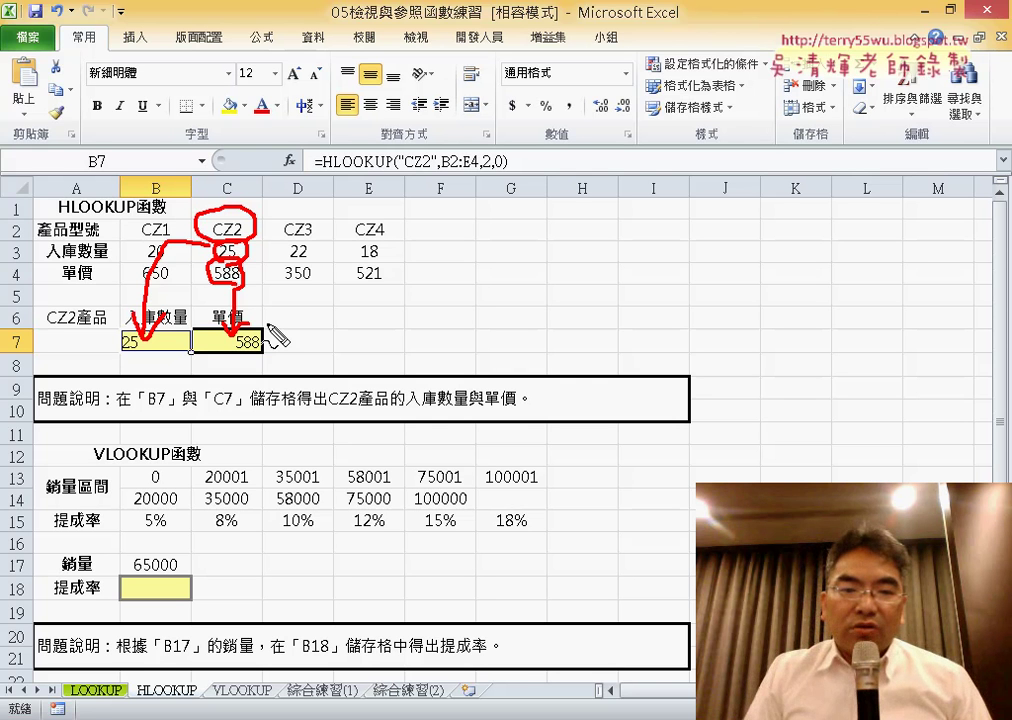
{"action": "key", "text": "Escape"}
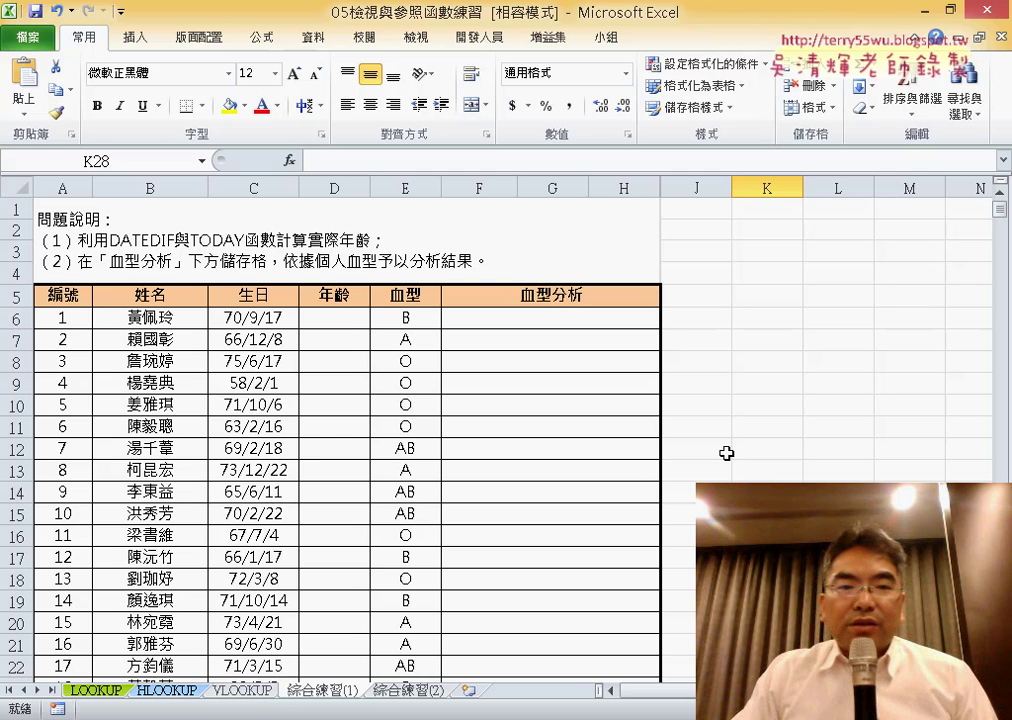
Point out the empty 年齡 and 血型分析 cells and the blood-type B entry in the reference table.
{"action": "left_click", "coordinate": [350, 320]}
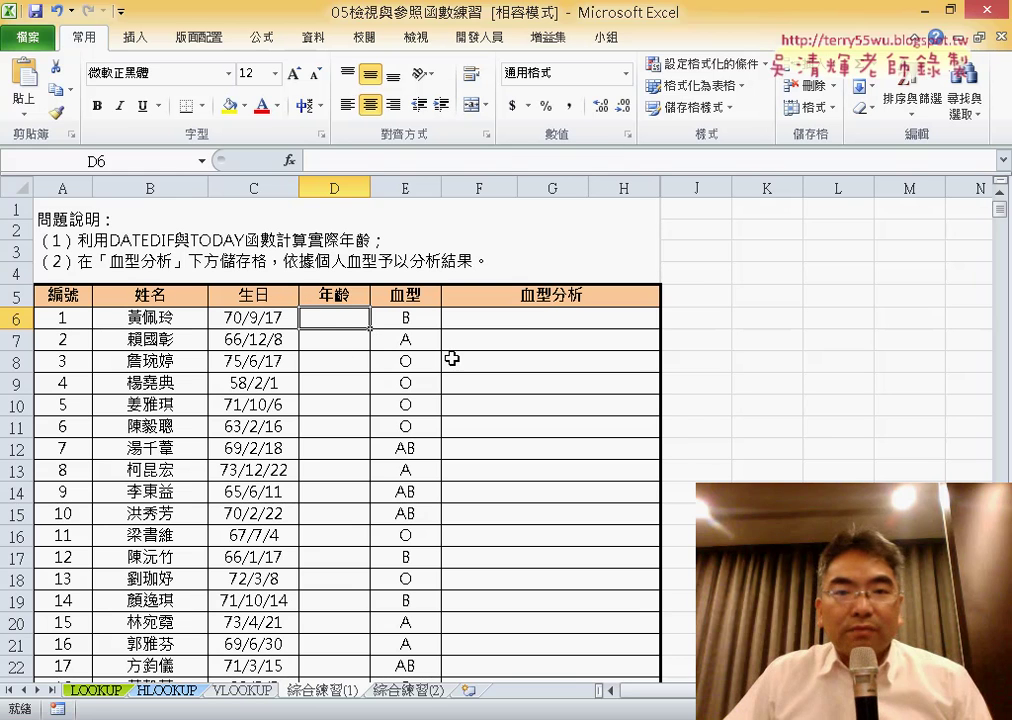
{"action": "left_click", "coordinate": [547, 323]}
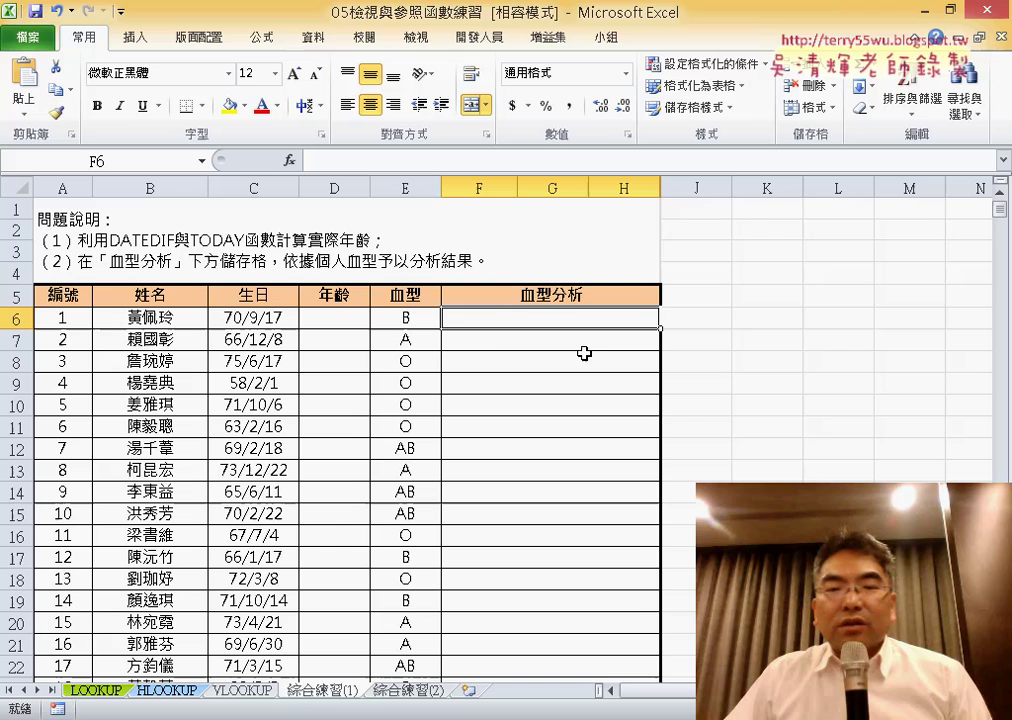
{"action": "left_click", "coordinate": [405, 318]}
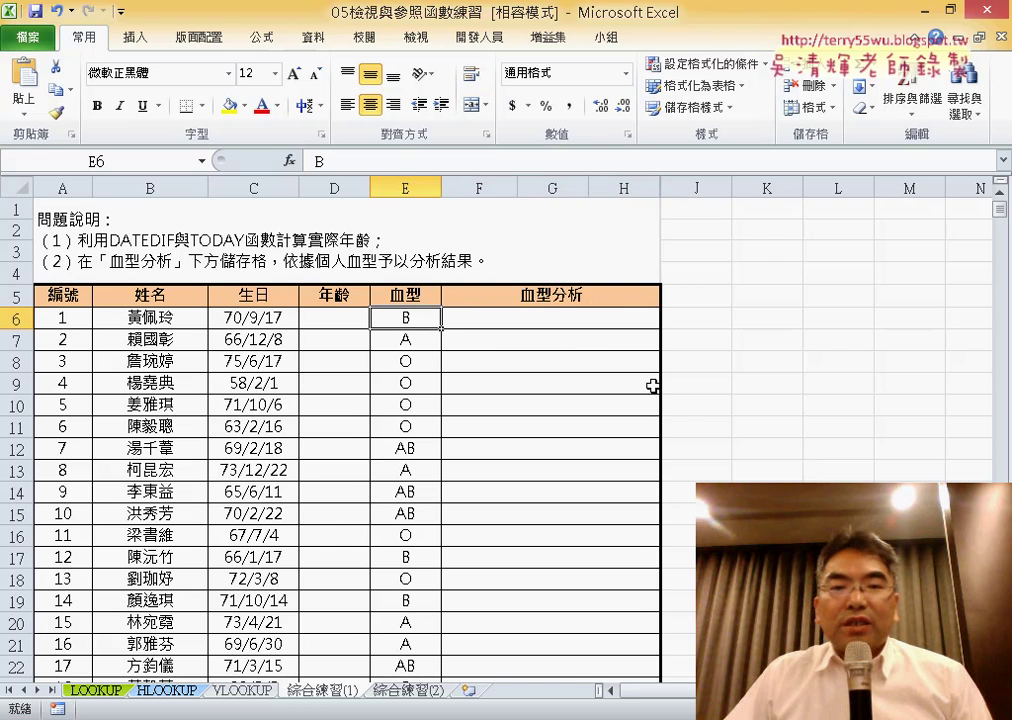
{"action": "scroll", "coordinate": [653, 384], "scroll_direction": "down", "scroll_amount": 4}
{"action": "scroll", "coordinate": [655, 386], "scroll_direction": "down", "scroll_amount": 2}
{"action": "left_click", "coordinate": [78, 510]}
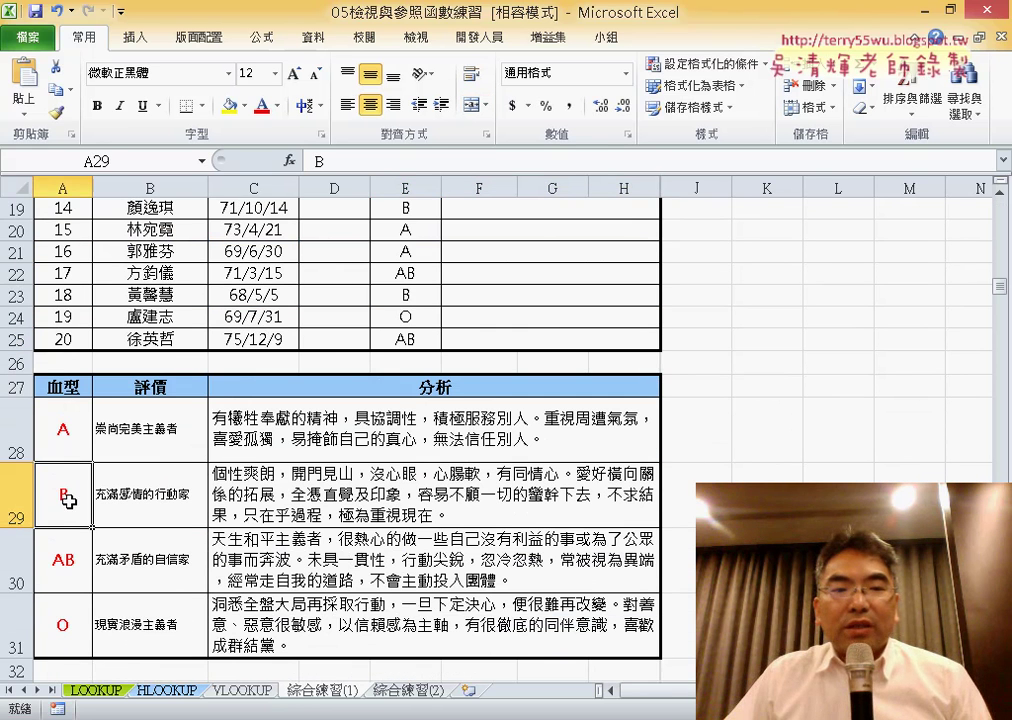
{"action": "left_click", "coordinate": [135, 500]}
{"action": "left_click", "coordinate": [350, 495]}
{"action": "scroll", "coordinate": [548, 349], "scroll_direction": "up", "scroll_amount": 4}
{"action": "scroll", "coordinate": [548, 349], "scroll_direction": "up", "scroll_amount": 2}
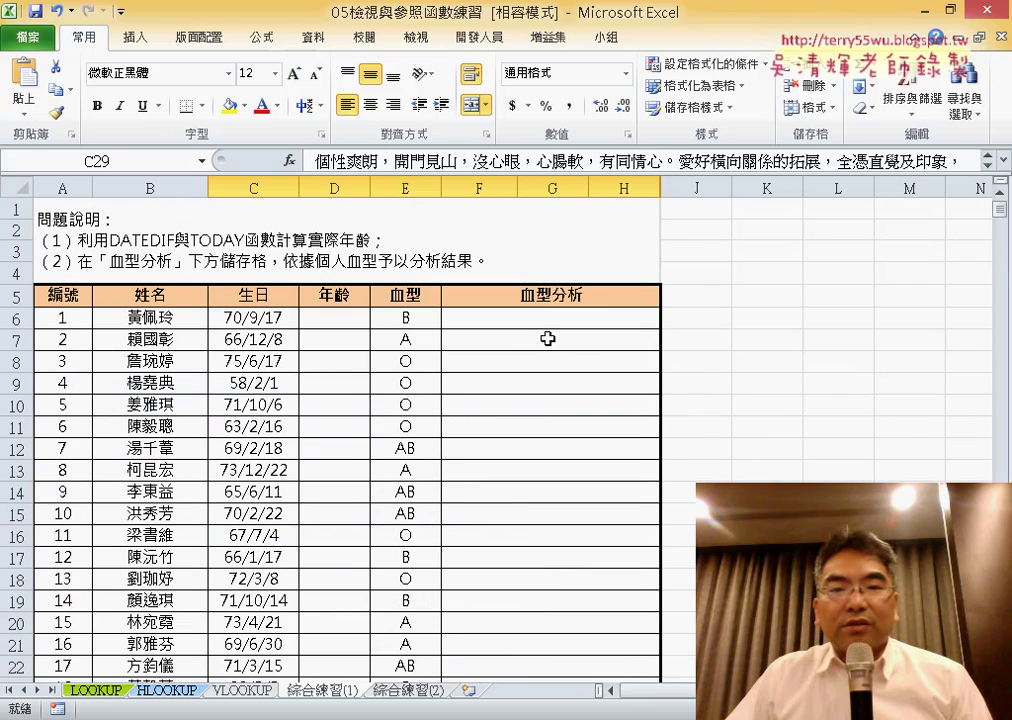
{"action": "left_click", "coordinate": [546, 327]}
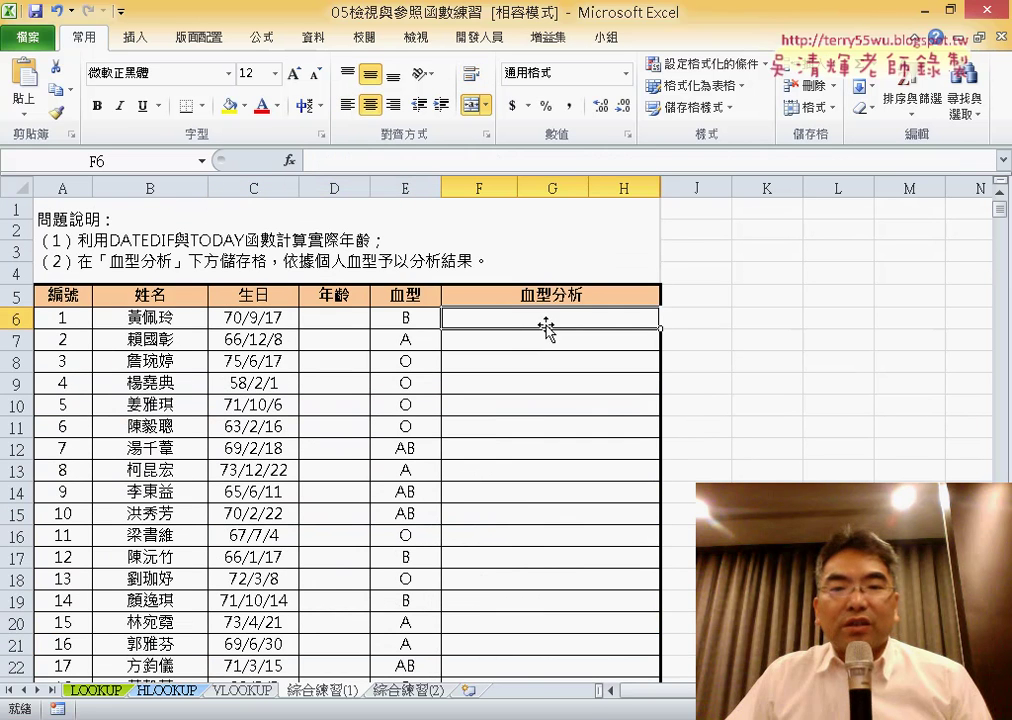
Select rows 6 through 25 holding the twenty people's records.
{"action": "left_click", "coordinate": [15, 318]}
{"action": "scroll", "coordinate": [80, 418], "scroll_direction": "down", "scroll_amount": 4}
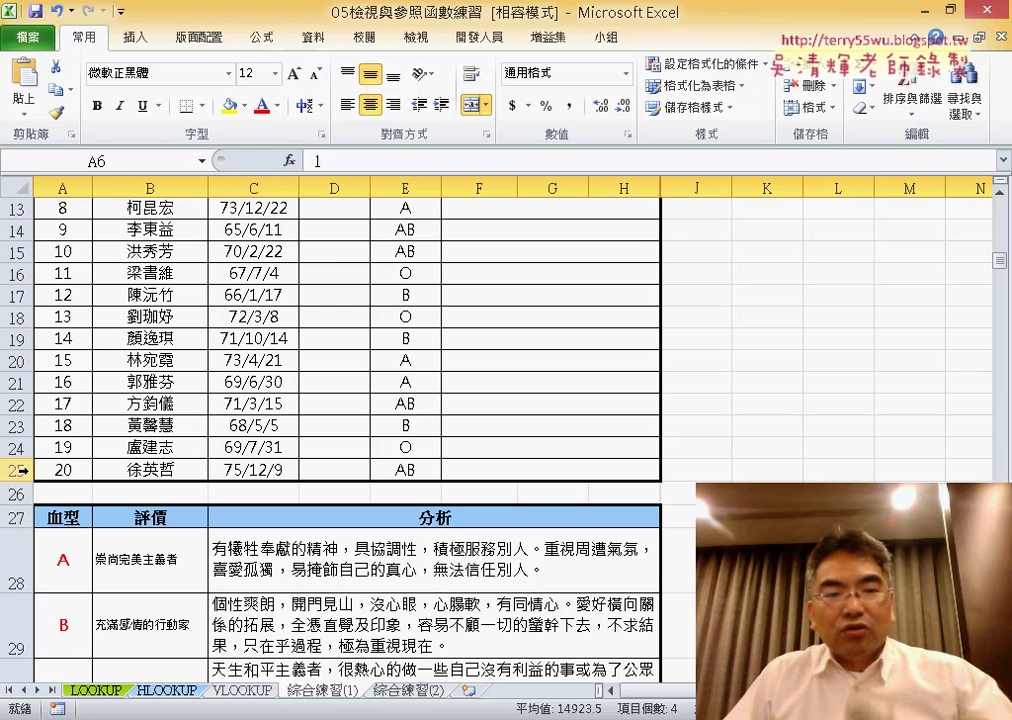
{"action": "scroll", "coordinate": [20, 470], "scroll_direction": "up", "scroll_amount": 4}
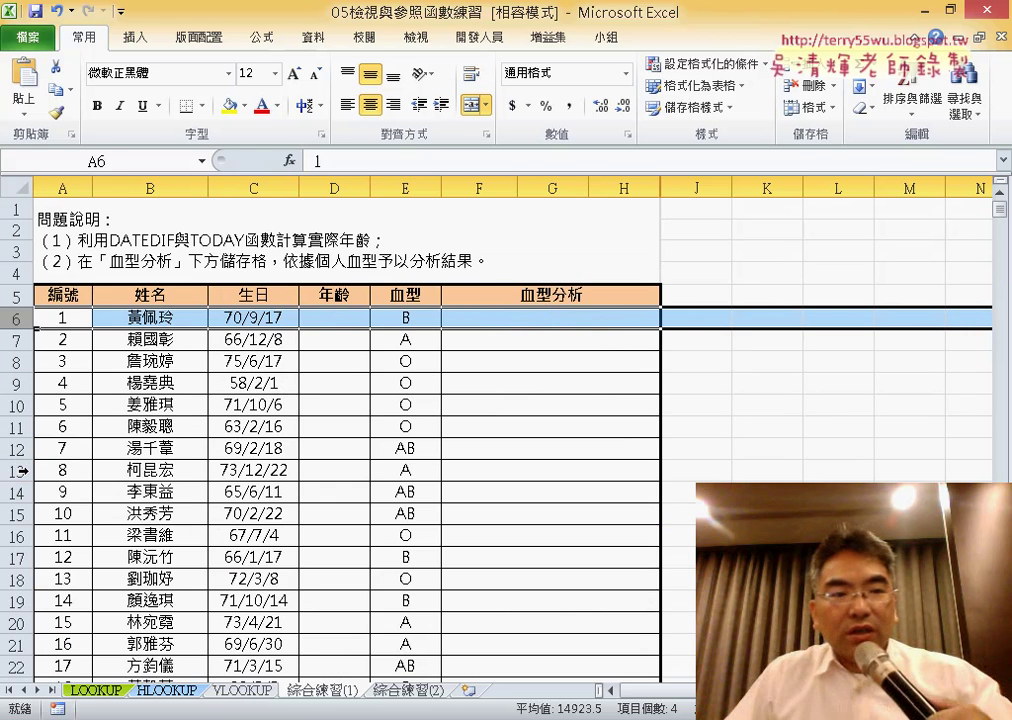
{"action": "scroll", "coordinate": [20, 470], "scroll_direction": "down", "scroll_amount": 3}
{"action": "scroll", "coordinate": [20, 440], "scroll_direction": "down", "scroll_amount": 2}
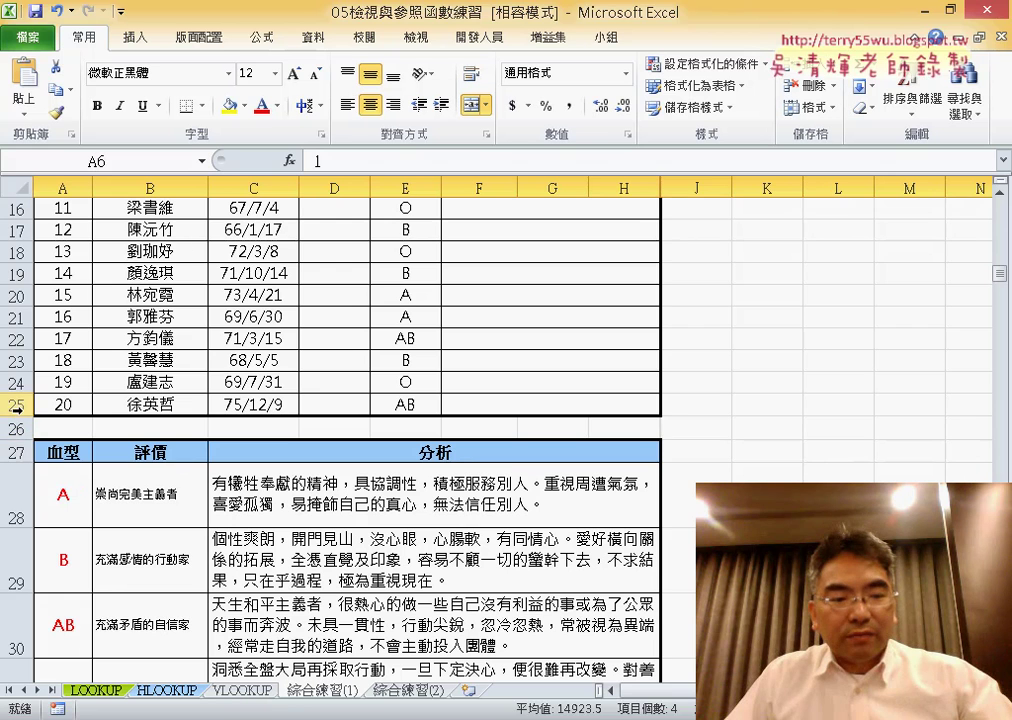
{"action": "left_click", "coordinate": [17, 406], "text": "shift"}
Set the row height (列高) of rows 6–25 to 100.
{"action": "scroll", "coordinate": [273, 400], "scroll_direction": "up", "scroll_amount": 5}
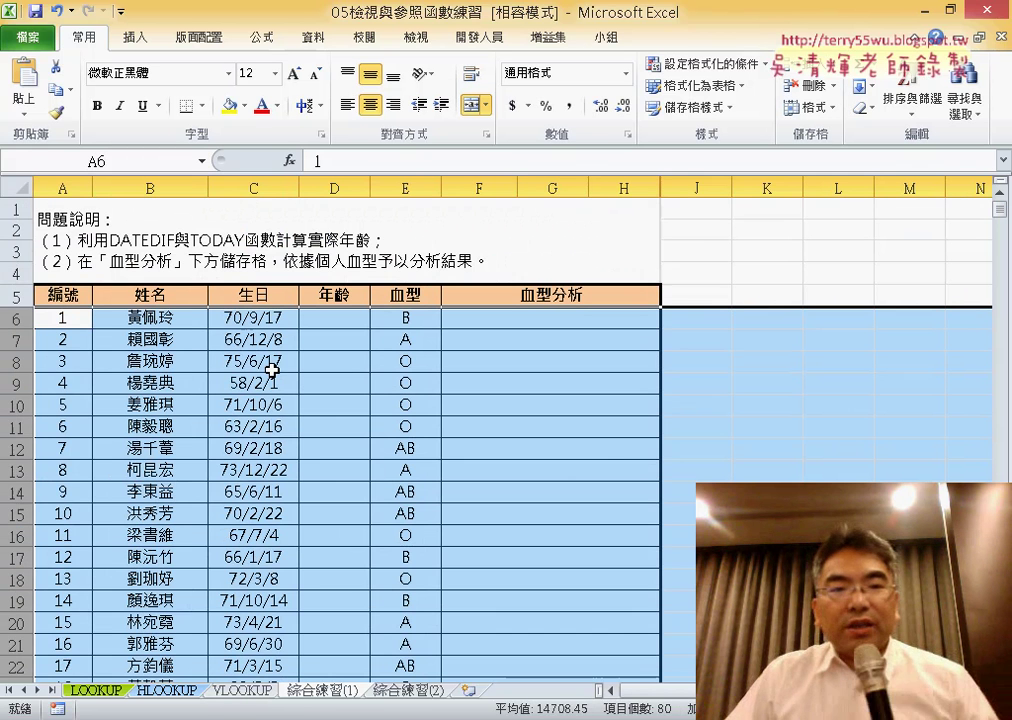
{"action": "right_click", "coordinate": [265, 411]}
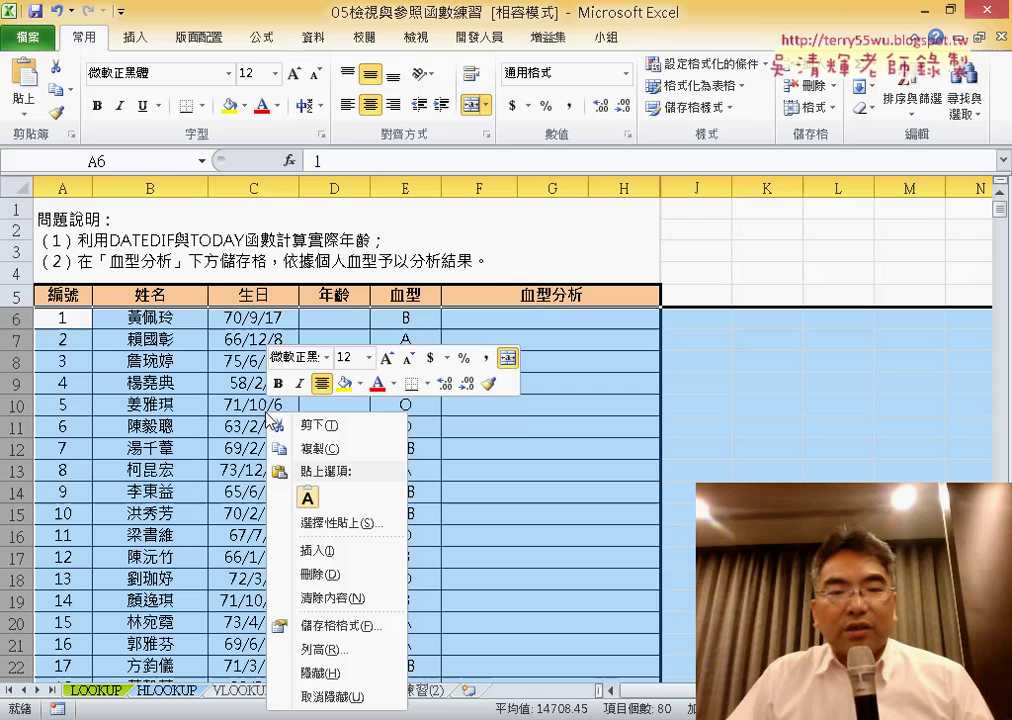
{"action": "left_click", "coordinate": [290, 579]}
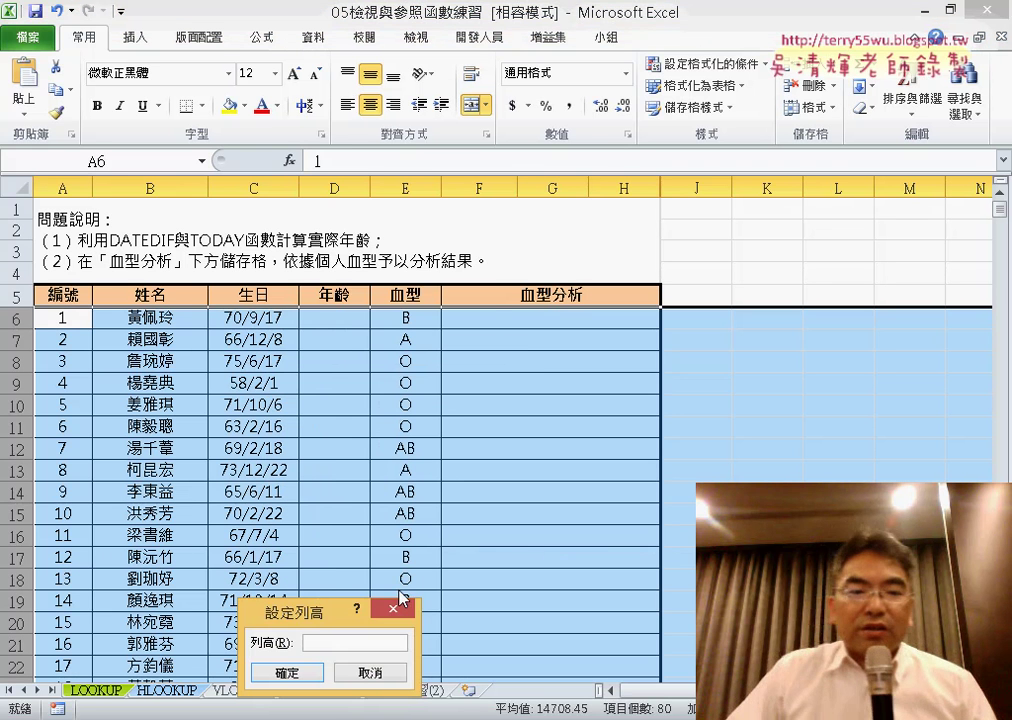
{"action": "left_click_drag", "start_coordinate": [326, 614], "coordinate": [401, 245]}
{"action": "type", "text": "1"}
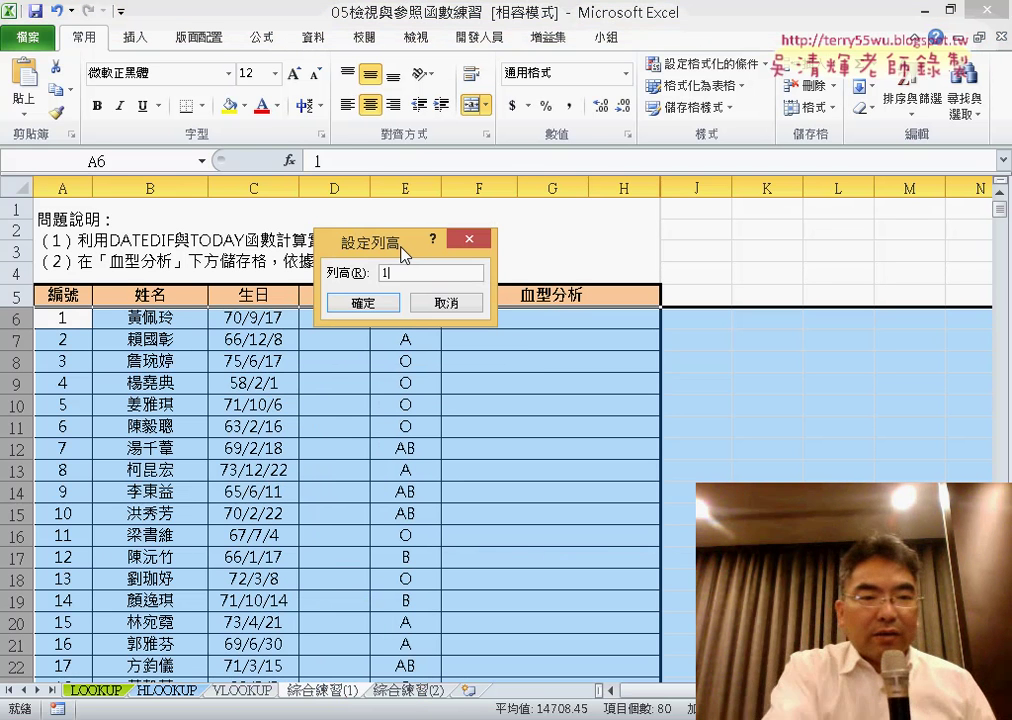
{"action": "type", "text": "00"}
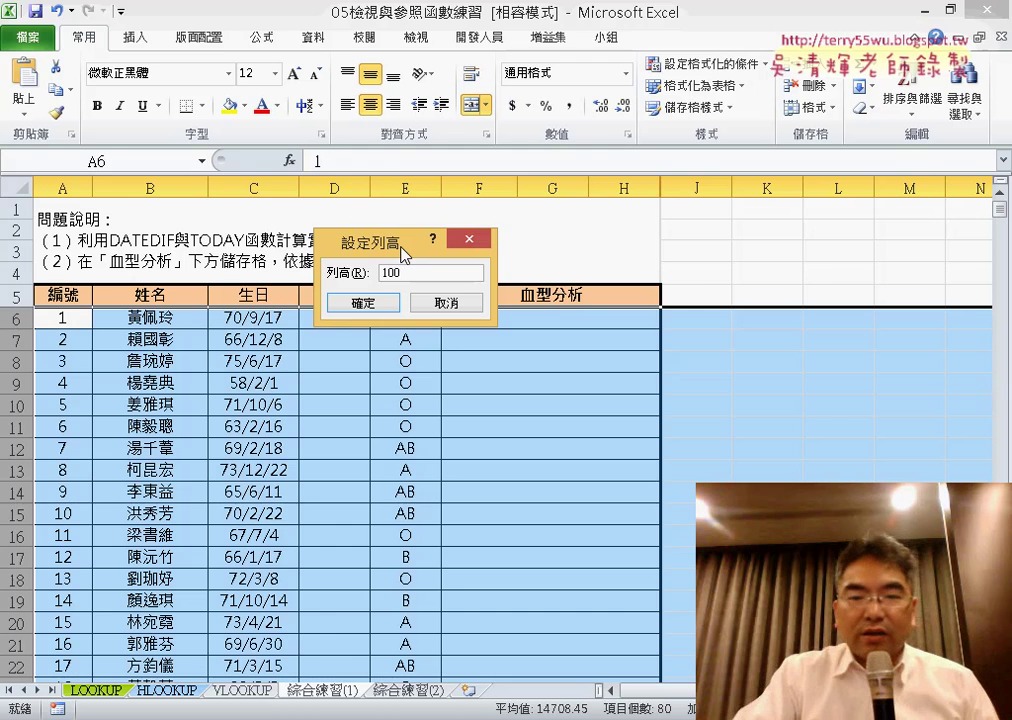
{"action": "key", "text": "Return"}
{"action": "left_click", "coordinate": [570, 349]}
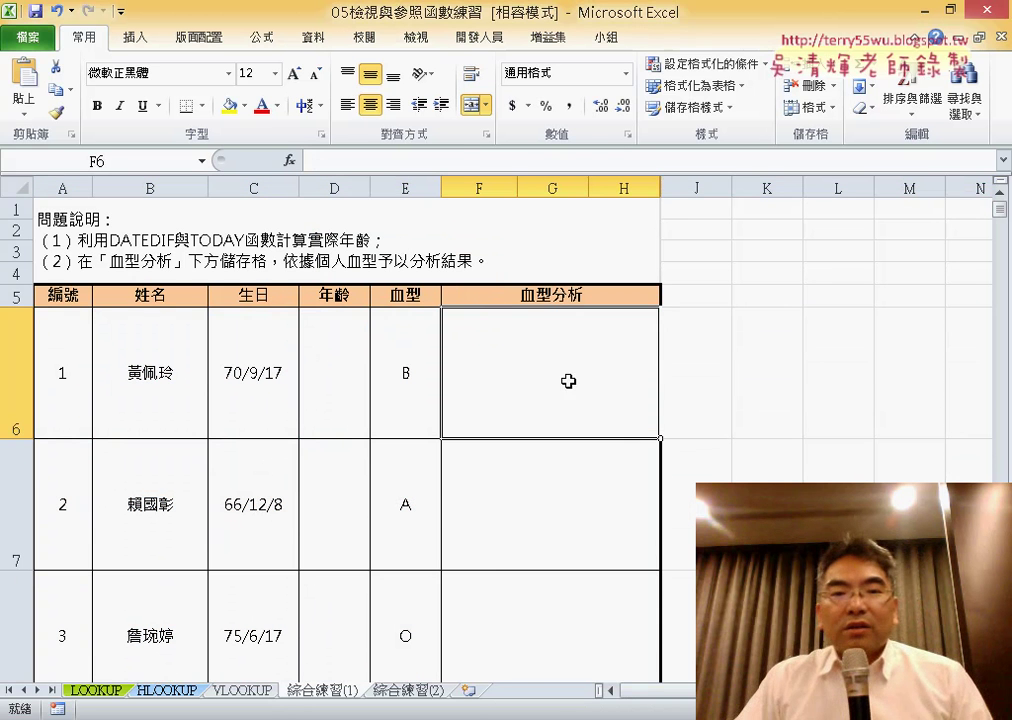
Scroll the PowerPoint lesson to slide 43 on the 綜和練習1血型分析 formula, then return to Excel.
{"action": "key", "text": "alt+Tab"}
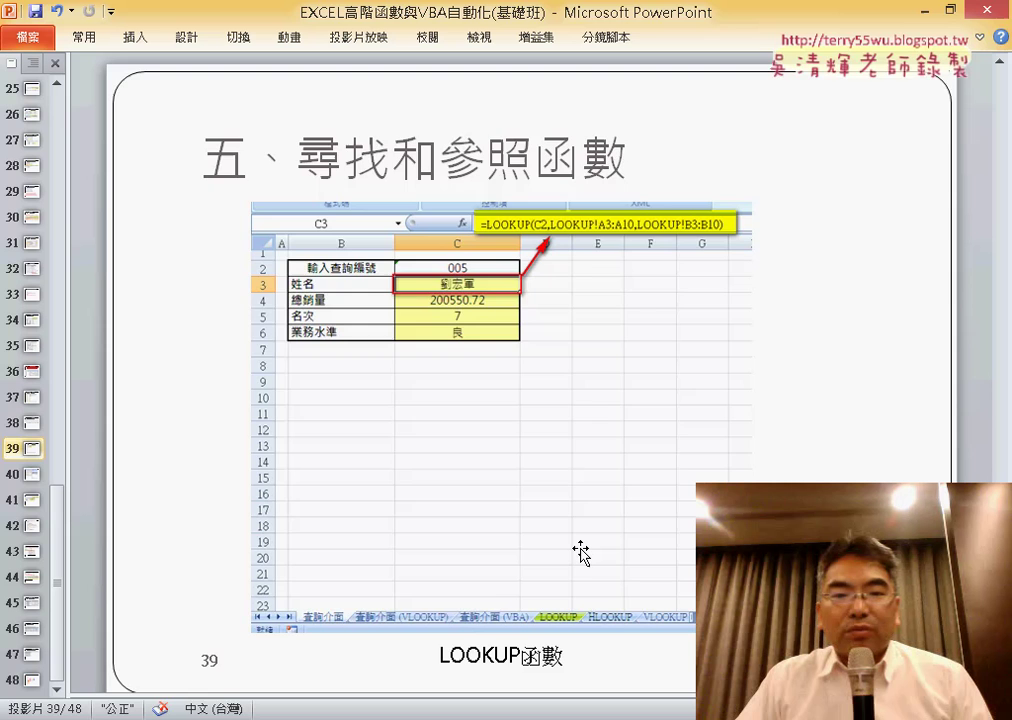
{"action": "scroll", "coordinate": [580, 548], "scroll_direction": "down", "scroll_amount": 3}
{"action": "scroll", "coordinate": [580, 548], "scroll_direction": "down", "scroll_amount": 3}
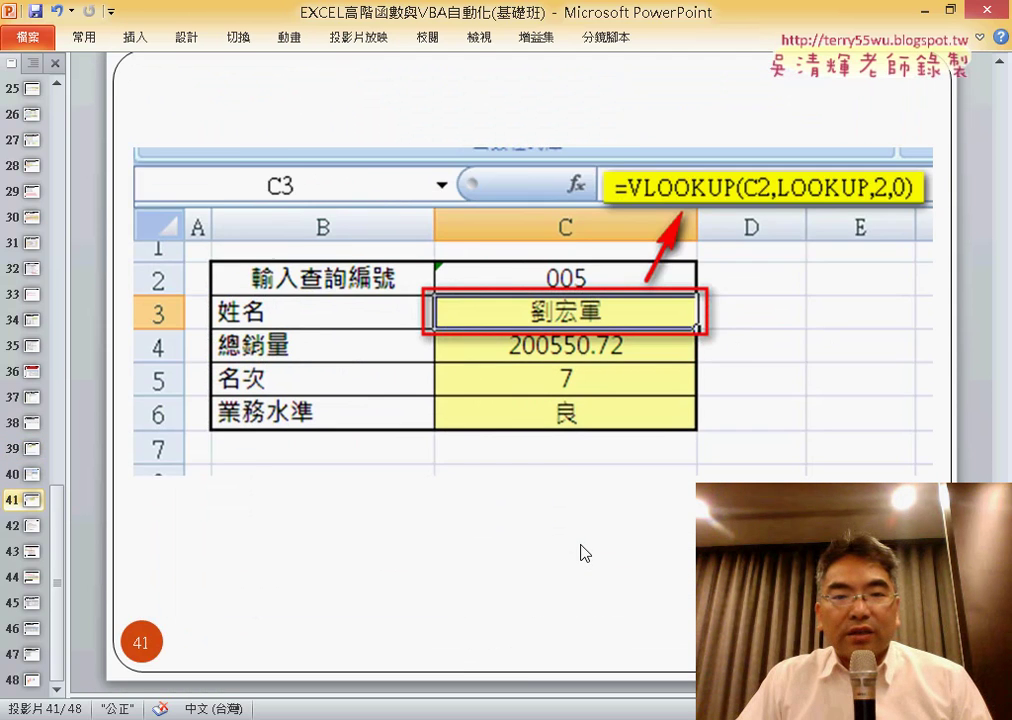
{"action": "scroll", "coordinate": [580, 548], "scroll_direction": "down", "scroll_amount": 3}
{"action": "scroll", "coordinate": [580, 545], "scroll_direction": "down", "scroll_amount": 3}
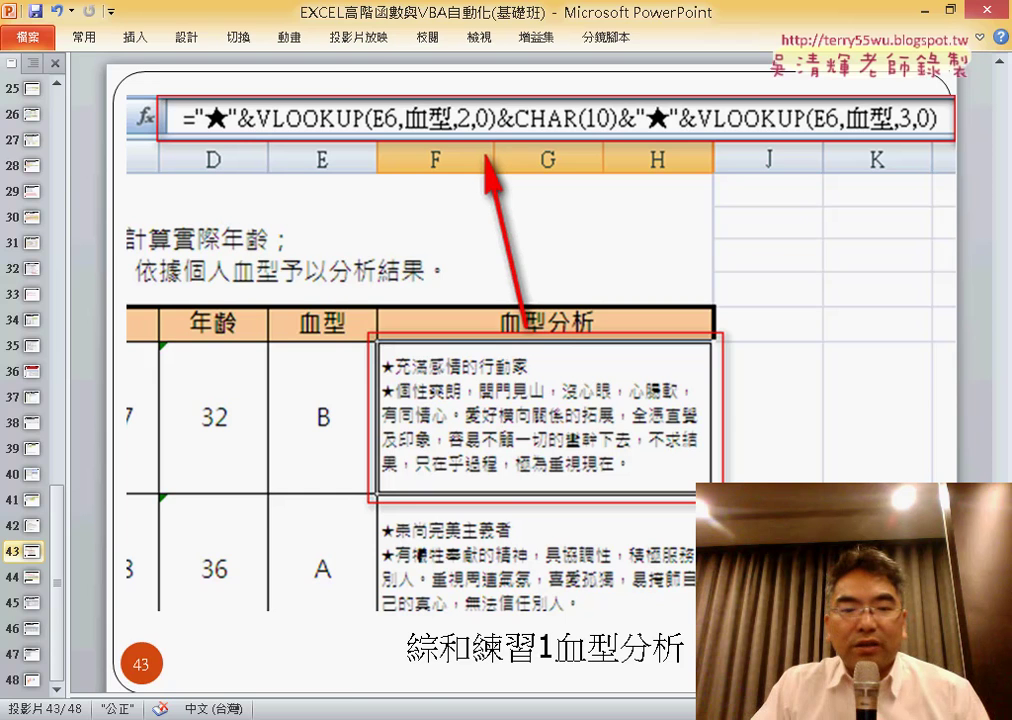
{"action": "left_click", "coordinate": [270, 715]}
{"action": "scroll", "coordinate": [326, 561], "scroll_direction": "down", "scroll_amount": 6}
{"action": "scroll", "coordinate": [327, 556], "scroll_direction": "down", "scroll_amount": 3}
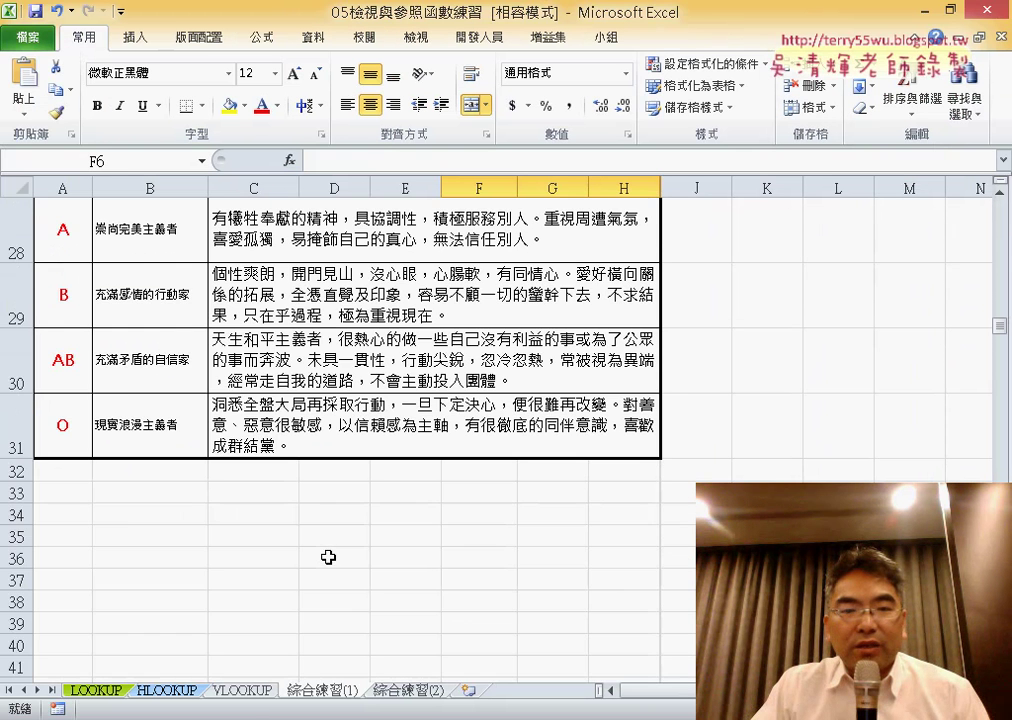
{"action": "scroll", "coordinate": [287, 533], "scroll_direction": "up", "scroll_amount": 2}
{"action": "scroll", "coordinate": [284, 535], "scroll_direction": "down", "scroll_amount": 1}
{"action": "left_click", "coordinate": [163, 381]}
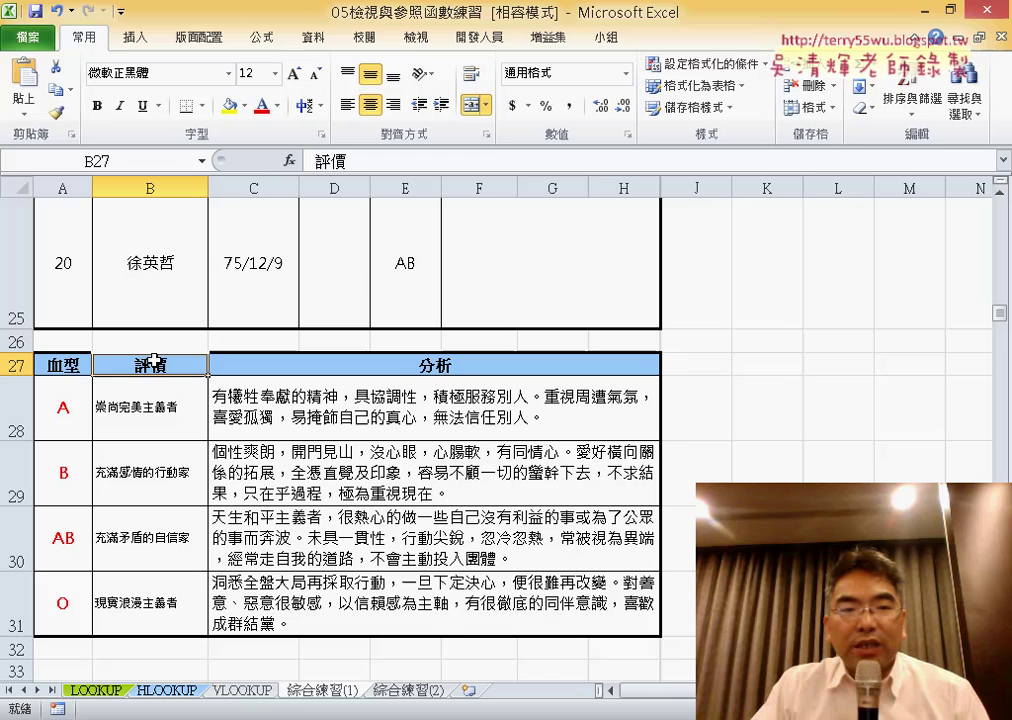
{"action": "left_click", "coordinate": [165, 472]}
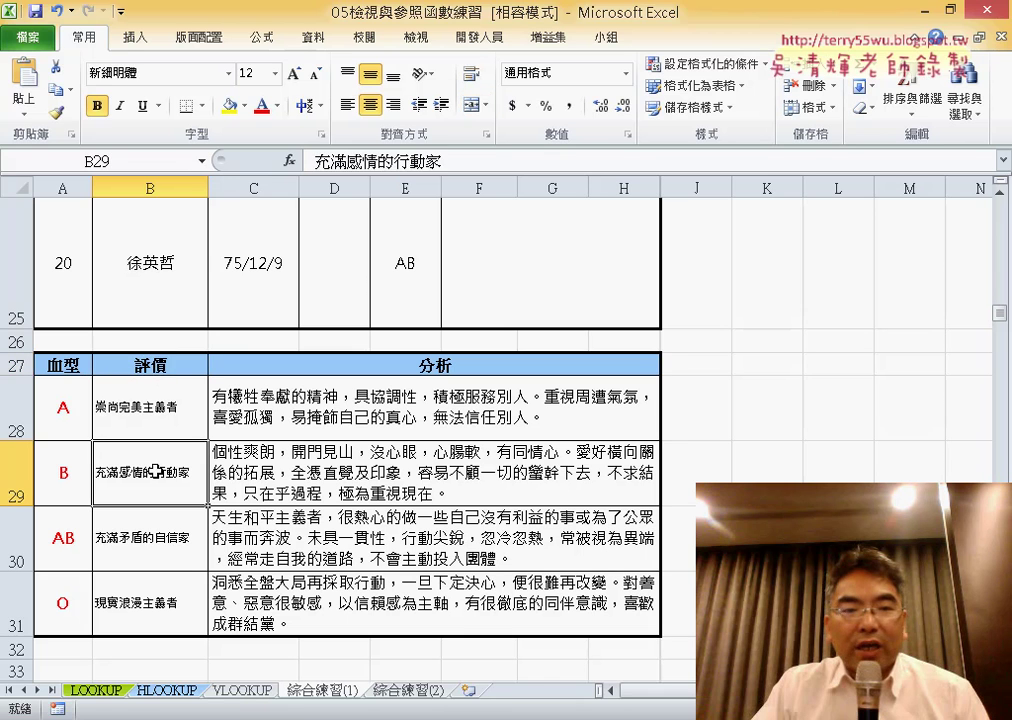
{"action": "left_click", "coordinate": [407, 372]}
{"action": "left_click", "coordinate": [330, 470]}
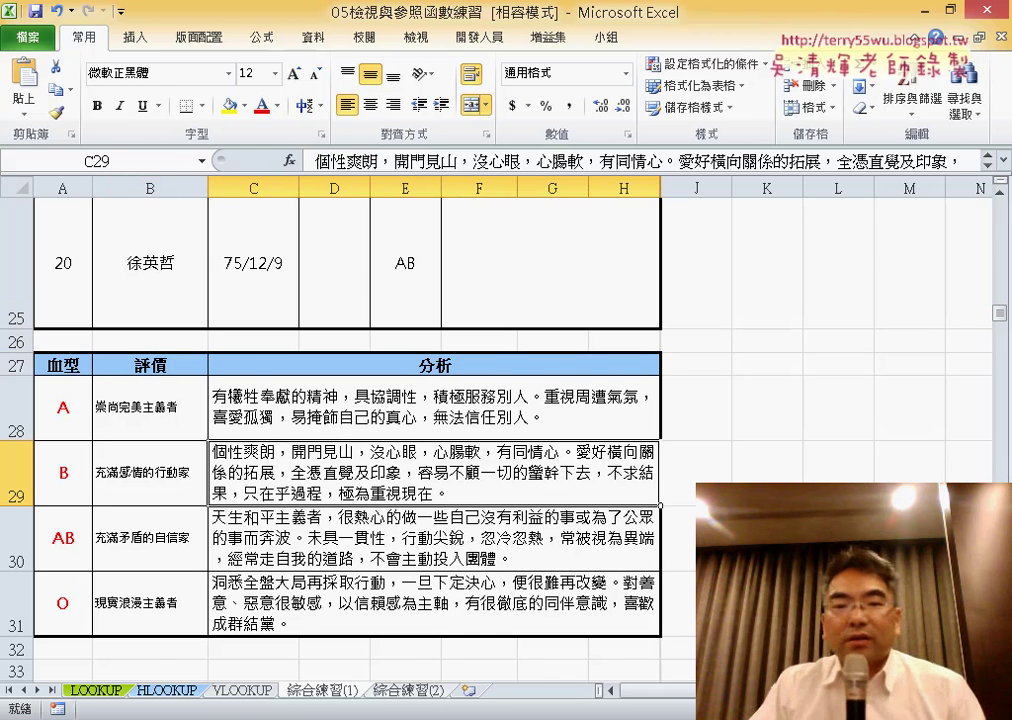
{"action": "key", "text": "alt+Tab"}
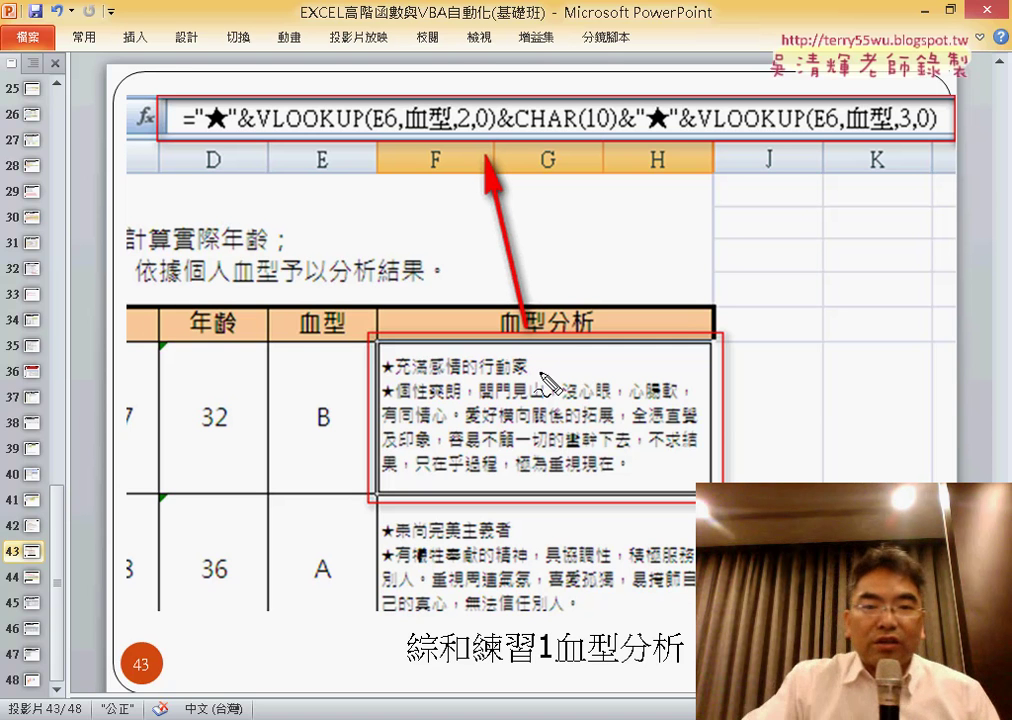
{"action": "mouse_move", "coordinate": [545, 368]}
{"action": "left_mouse_down"}
{"action": "mouse_move", "coordinate": [592, 376]}
{"action": "mouse_move", "coordinate": [567, 374]}
{"action": "left_mouse_up"}
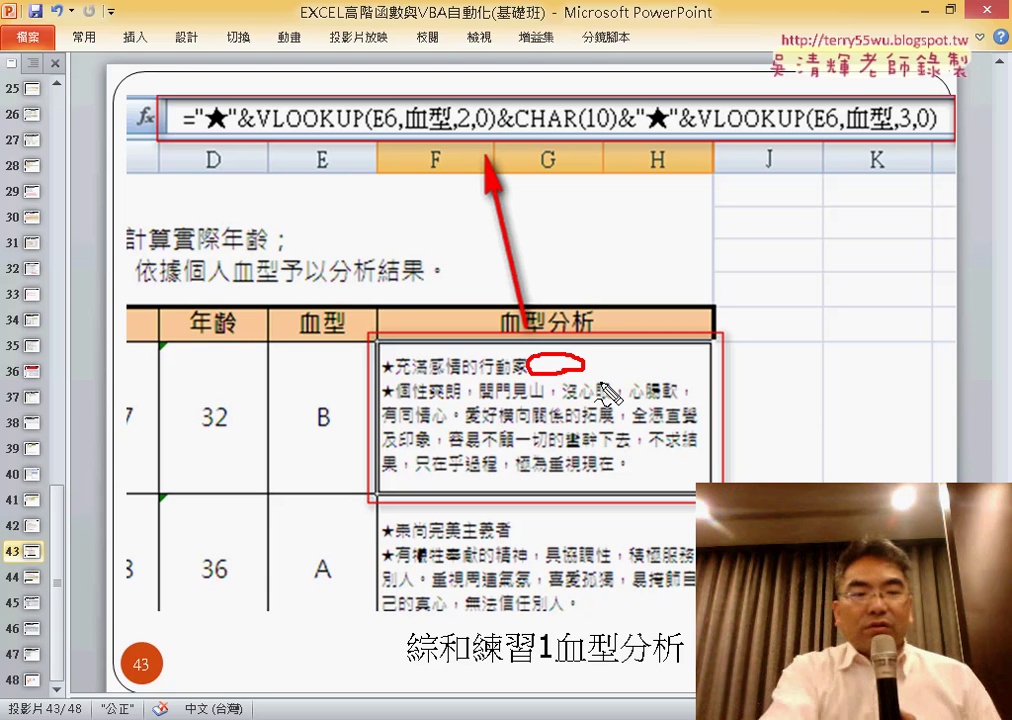
{"action": "key", "text": "Escape"}
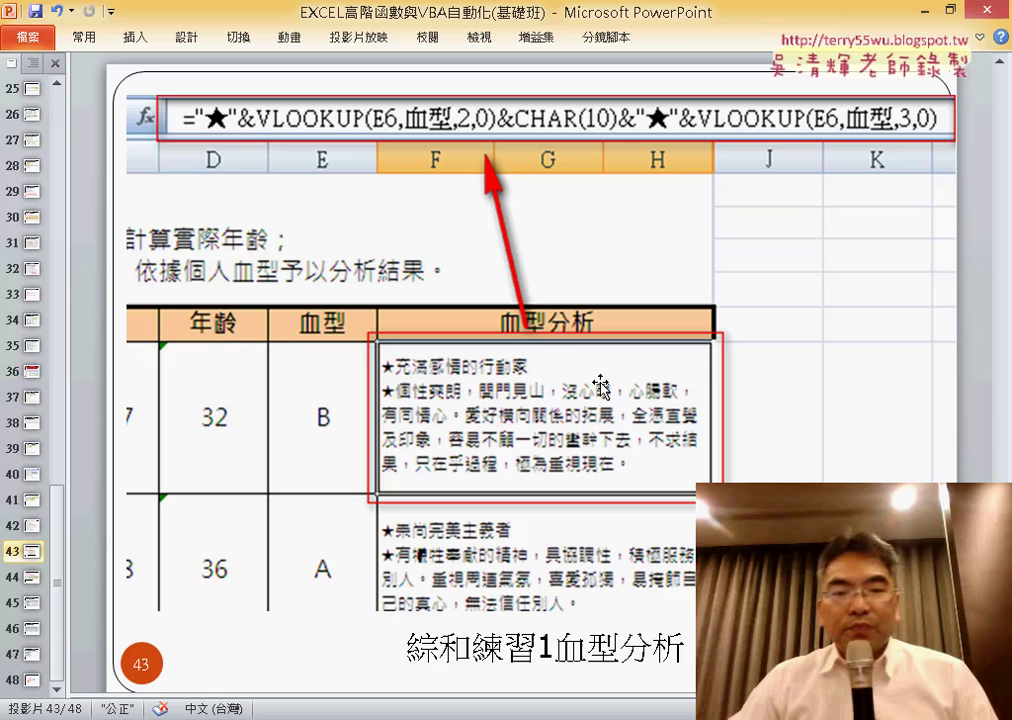